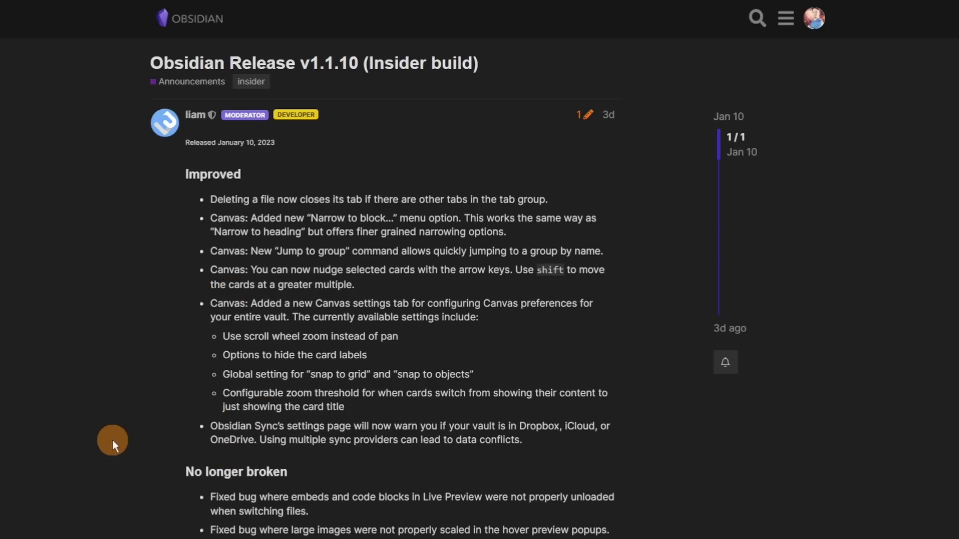
Step: Scroll the v1.1.10 and Mobile v1.4.2 release posts, then open the stats site's newly published plugins list
scroll(112, 439, "down", 7)
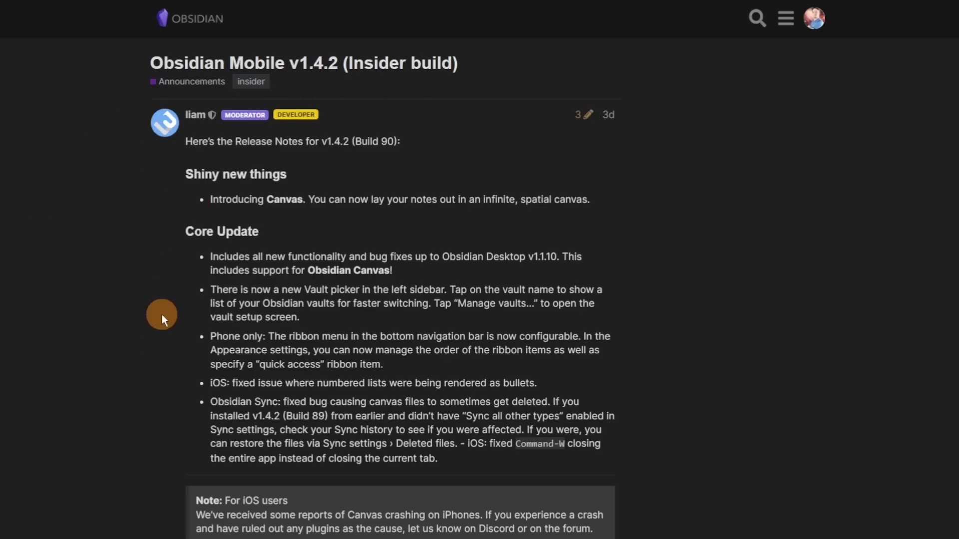
scroll(161, 218, "down", 4)
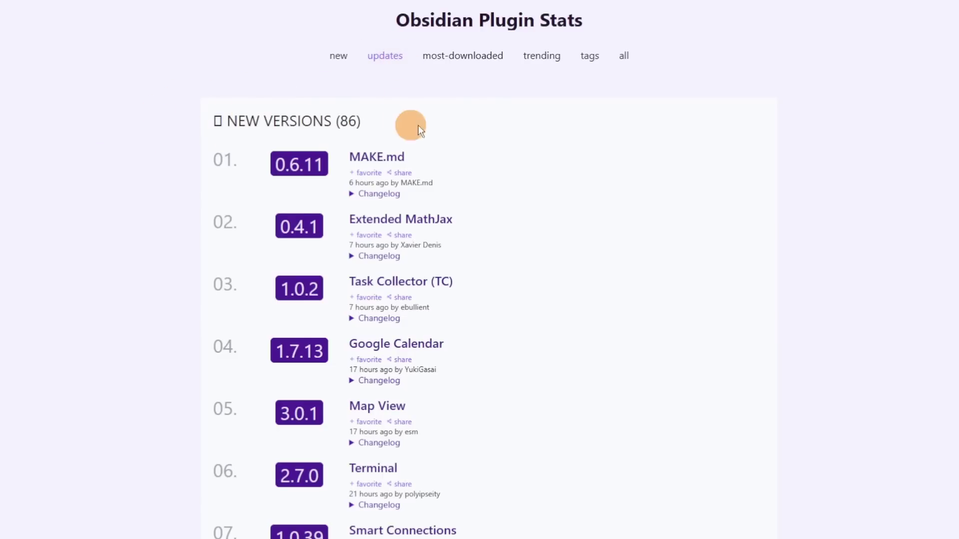
left_click(338, 56)
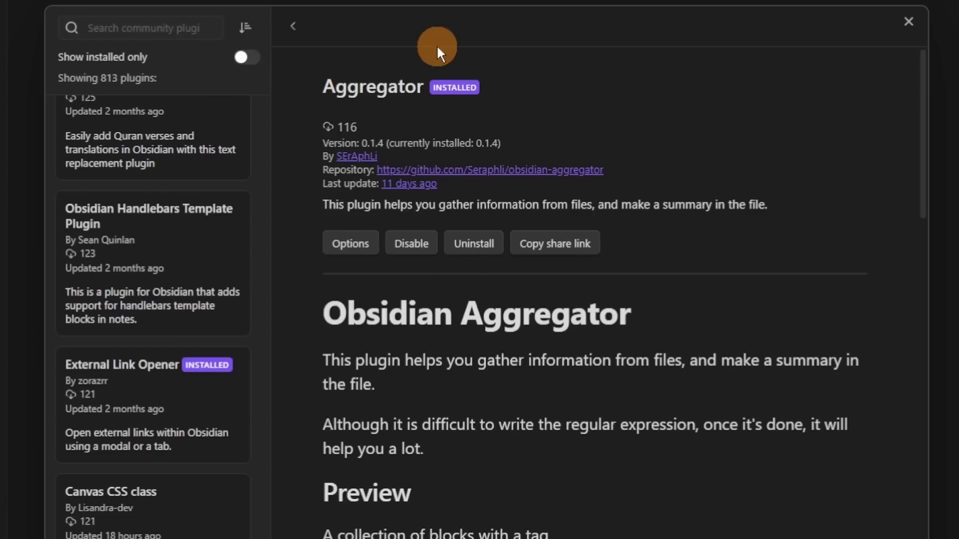
Step: Read the Aggregator readme down to its YAML scope and matches arguments
scroll(686, 369, "down", 8)
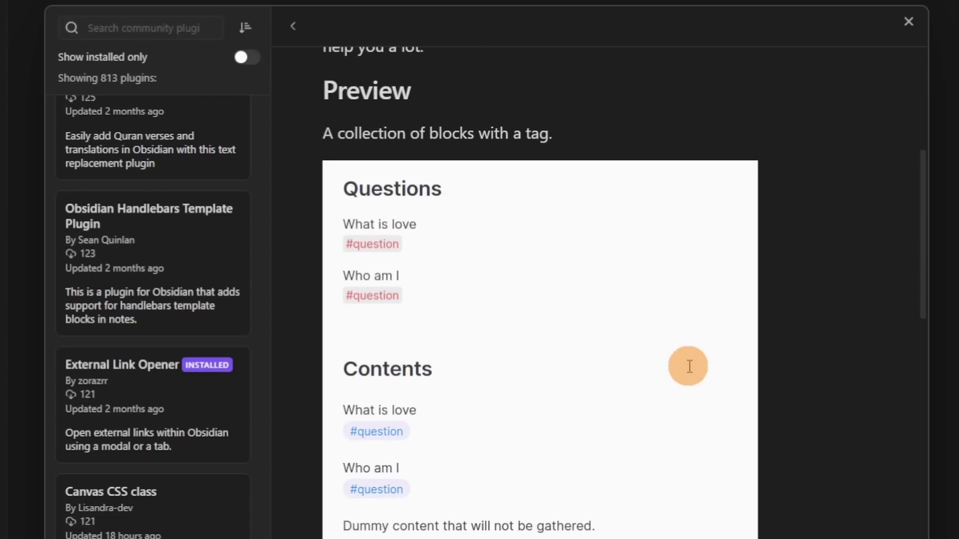
scroll(619, 317, "down", 10)
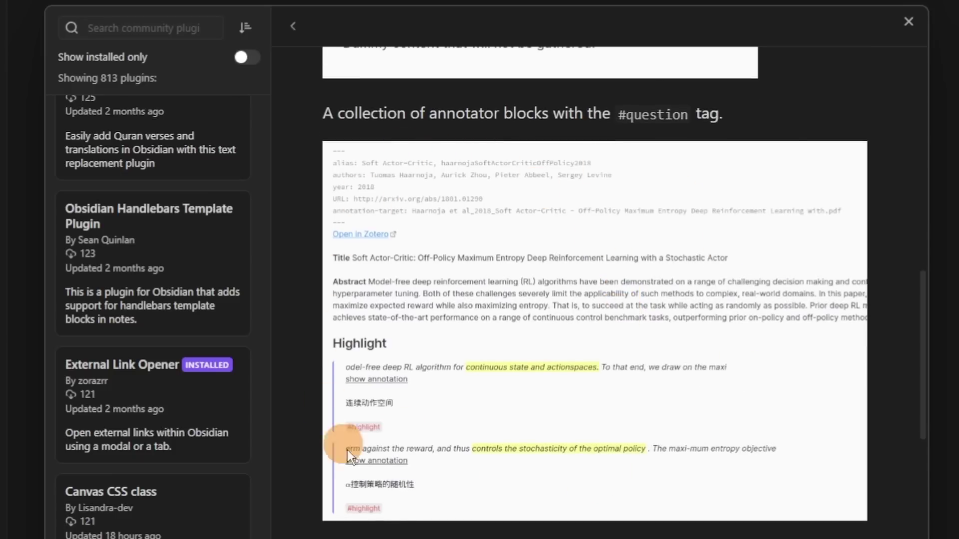
scroll(595, 330, "down", 8)
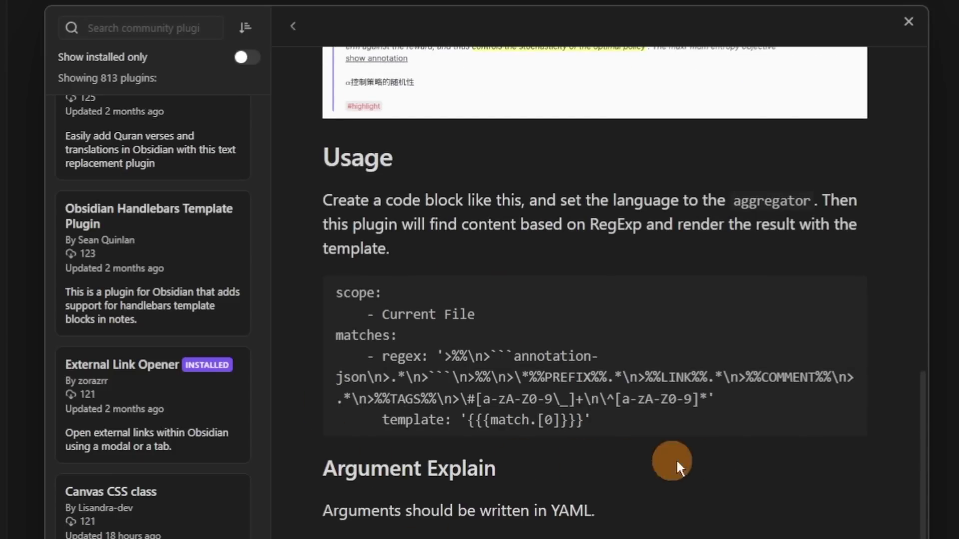
scroll(362, 459, "down", 8)
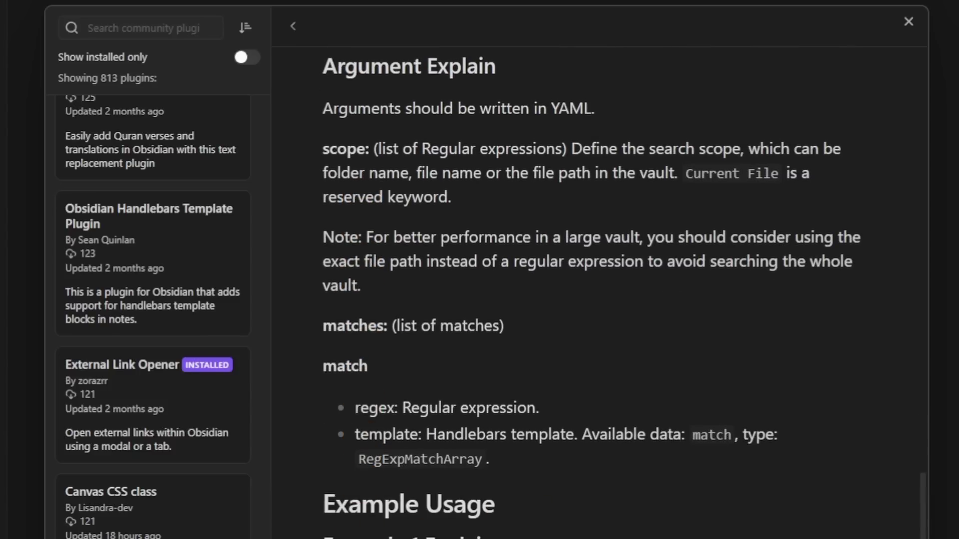
scroll(441, 496, "down", 5)
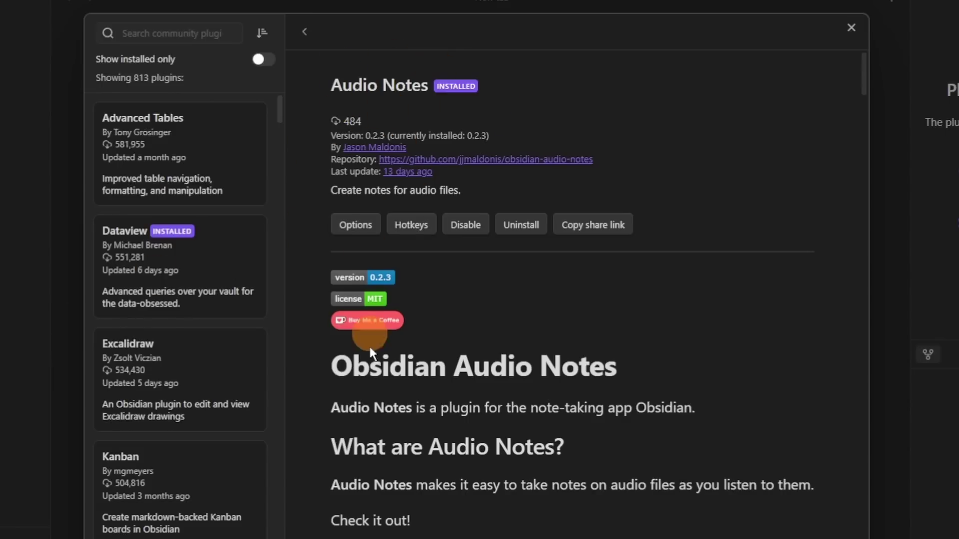
Step: Open the Audio Notes options and check its OpenAI API Key and Audio Notes API Key fields
scroll(368, 439, "down", 5)
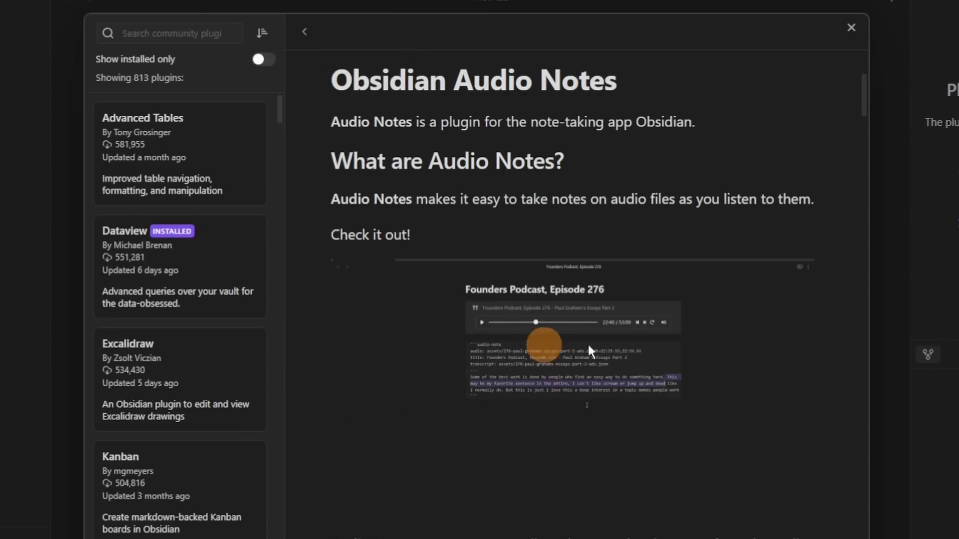
left_click(852, 26)
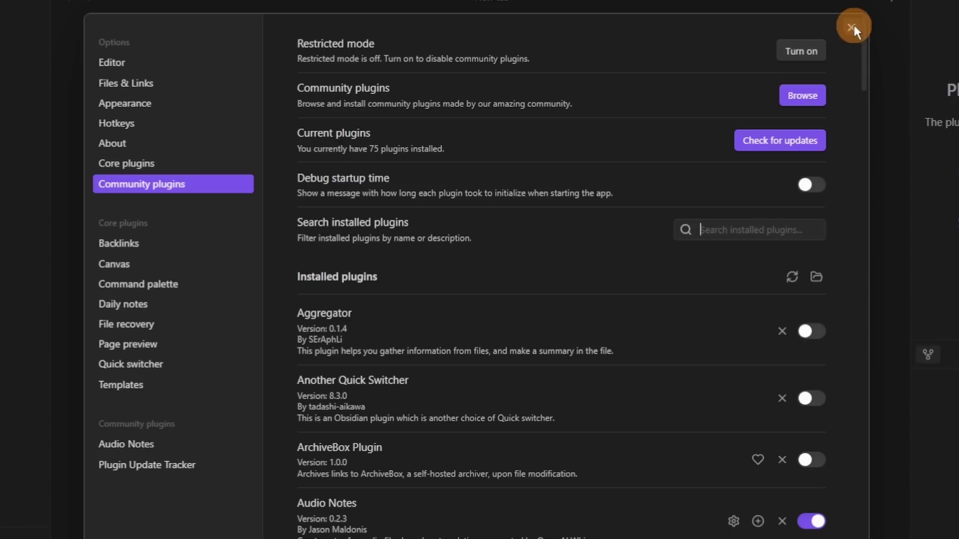
left_click(165, 444)
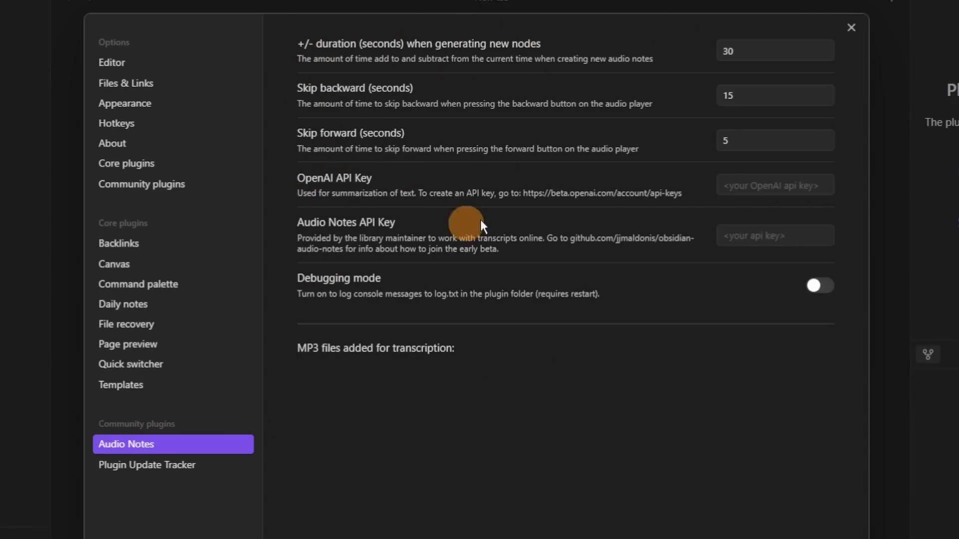
left_click(795, 187)
left_click(801, 235)
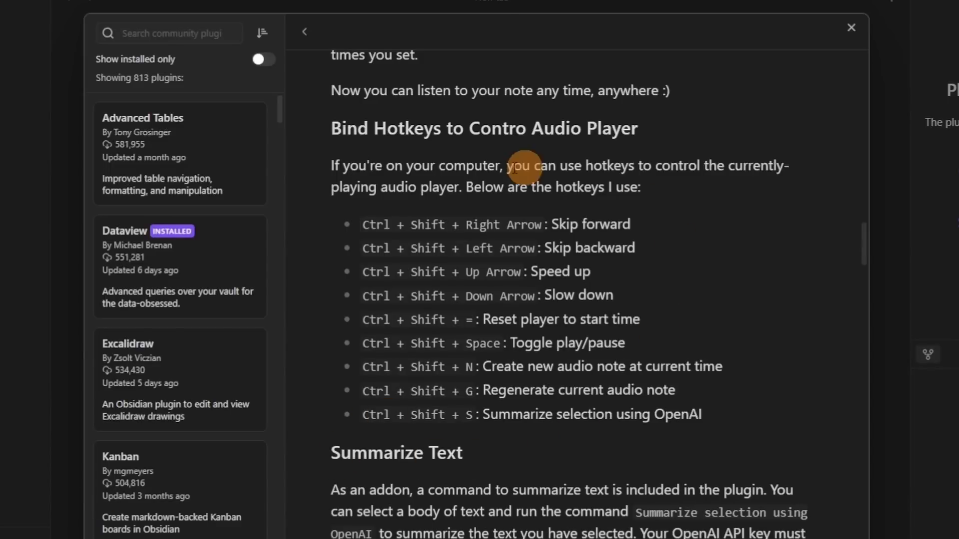
Step: Review the Audio Notes settings and hotkey documentation, then bring up the Autoscroll plugin page
scroll(618, 255, "down", 4)
scroll(618, 255, "down", 8)
scroll(617, 256, "up", 6)
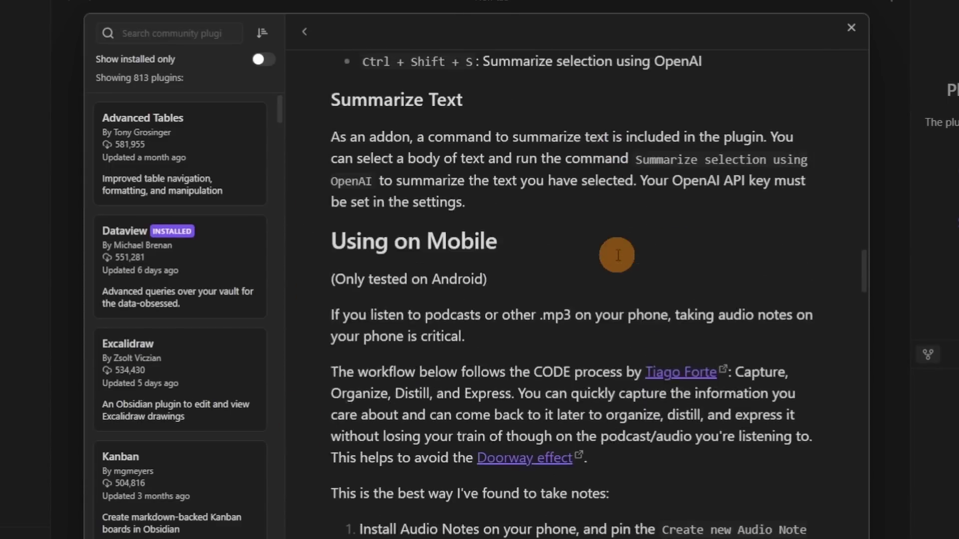
scroll(617, 256, "up", 1)
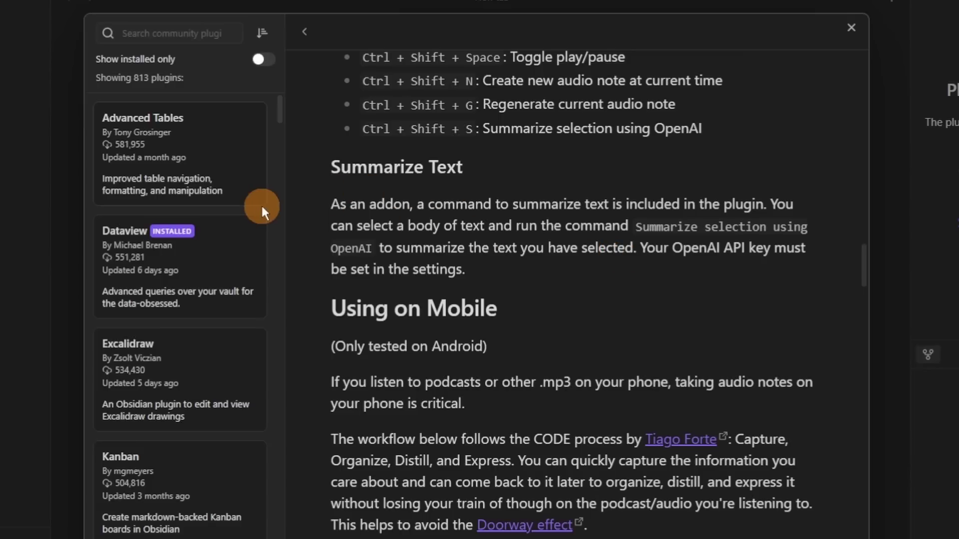
left_click(555, 43)
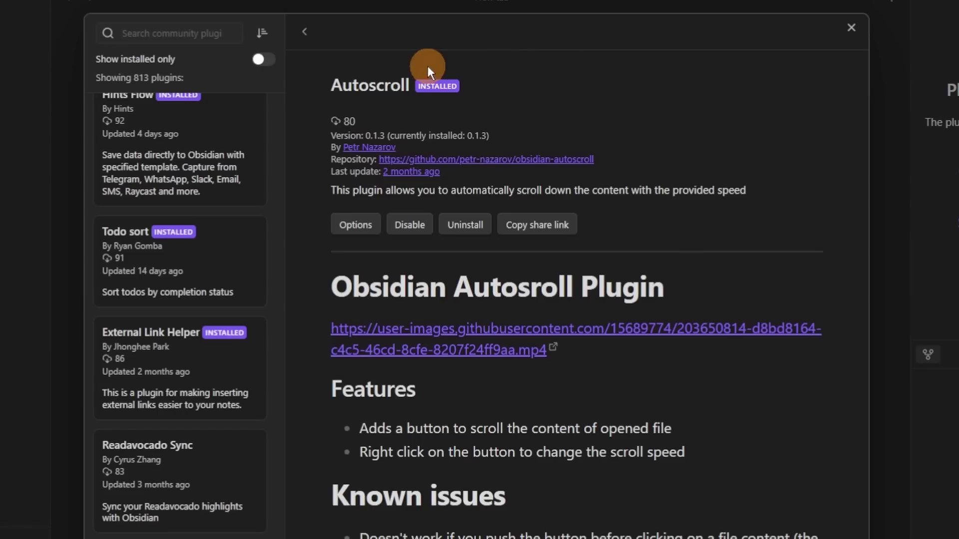
Step: Check Autoscroll's options, then start and stop auto-scrolling the Style note from the ribbon icon
left_click(352, 226)
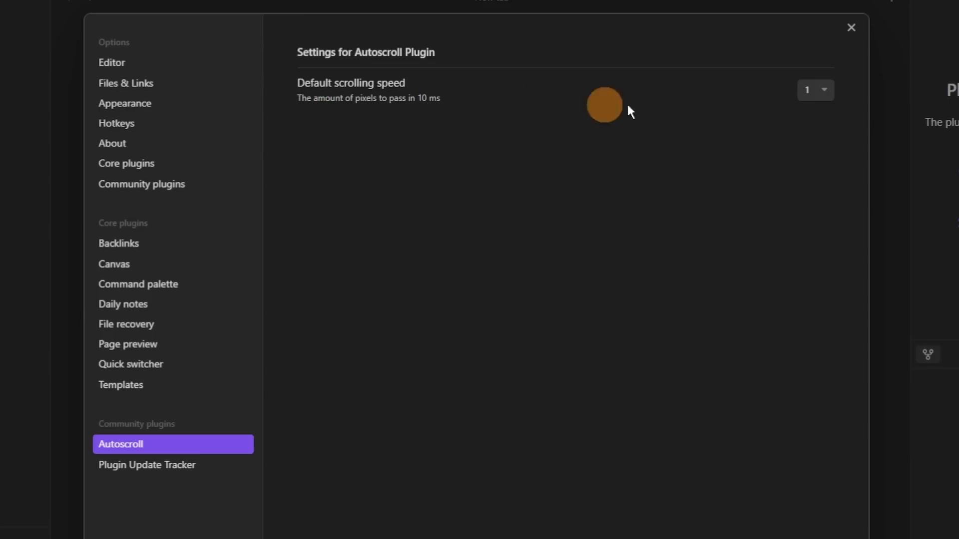
left_click(29, 115)
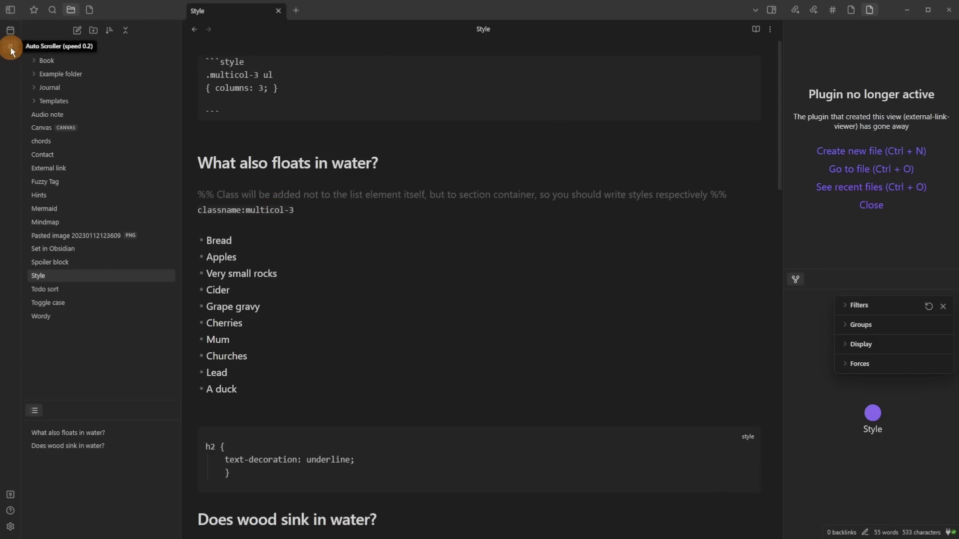
left_click(10, 48)
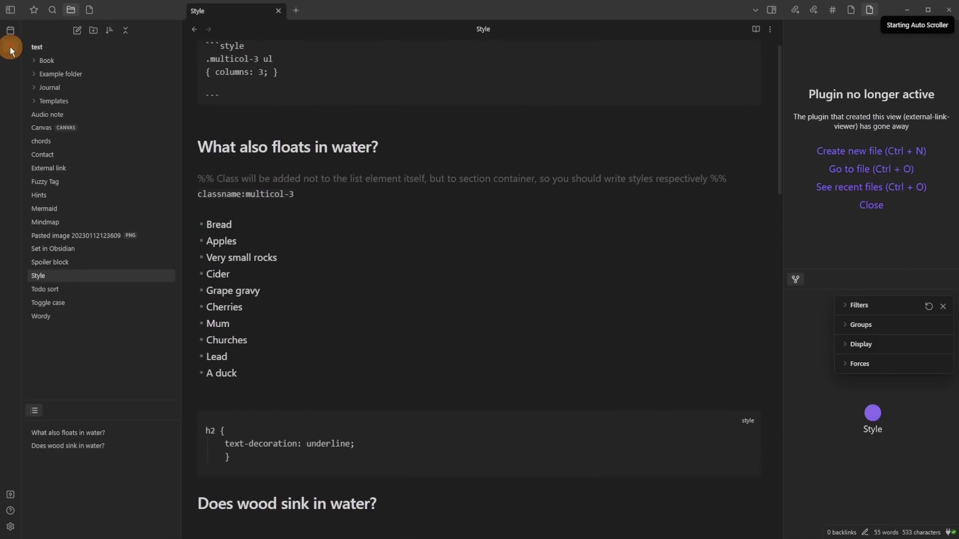
left_click(11, 48)
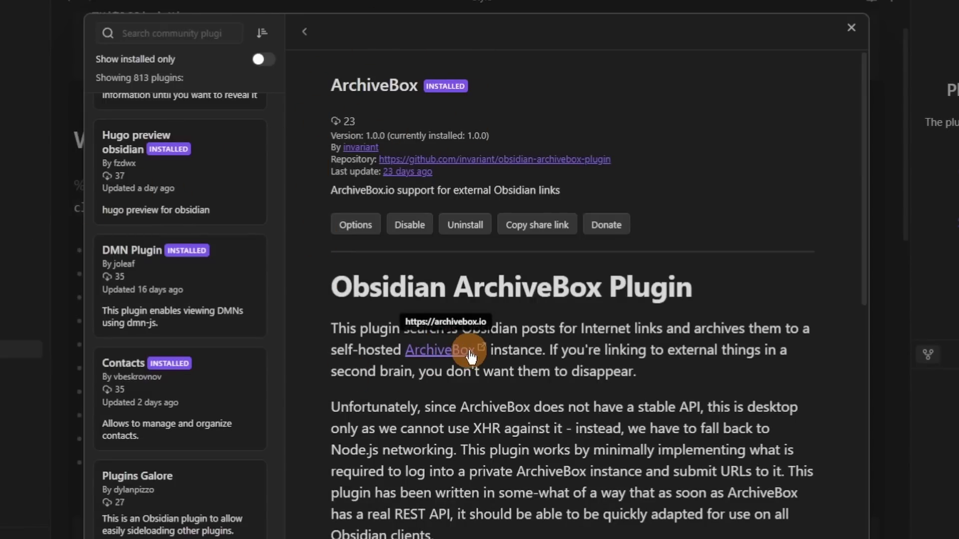
Step: Scroll the ArchiveBox readme through its usage and settings notes
scroll(564, 368, "down", 10)
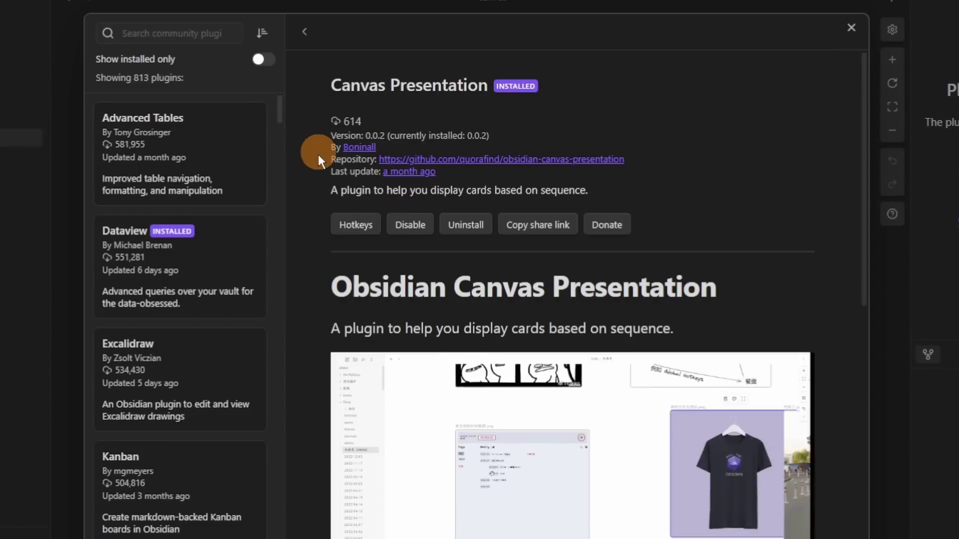
Step: Scroll the Canvas Presentation readme and view its commands' hotkey assignments
scroll(319, 170, "down", 3)
scroll(319, 182, "down", 1)
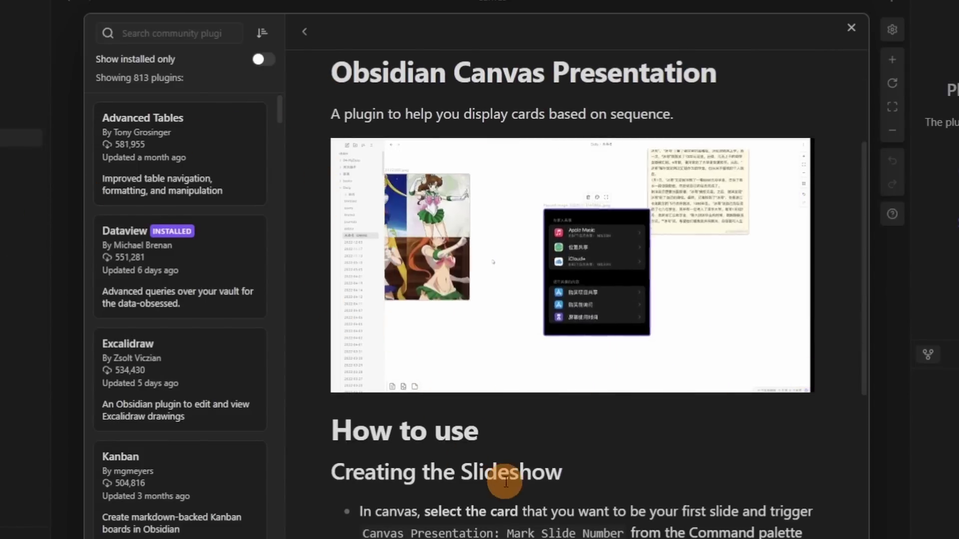
scroll(508, 481, "down", 3)
scroll(508, 481, "down", 8)
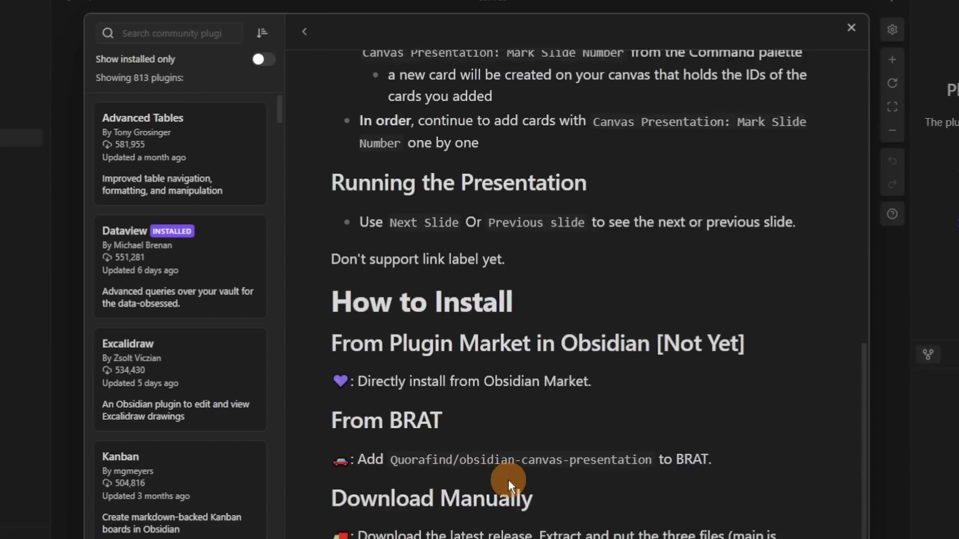
scroll(508, 479, "up", 12)
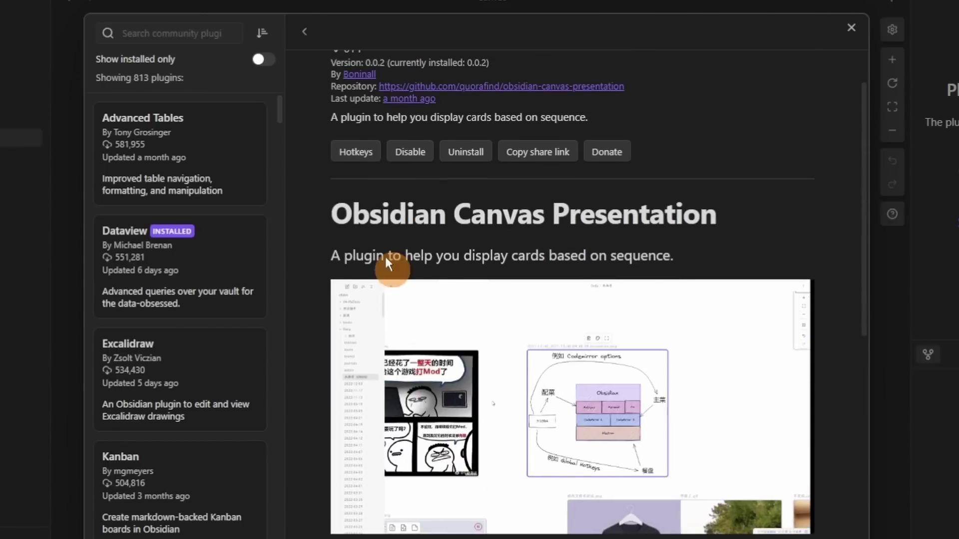
left_click(335, 150)
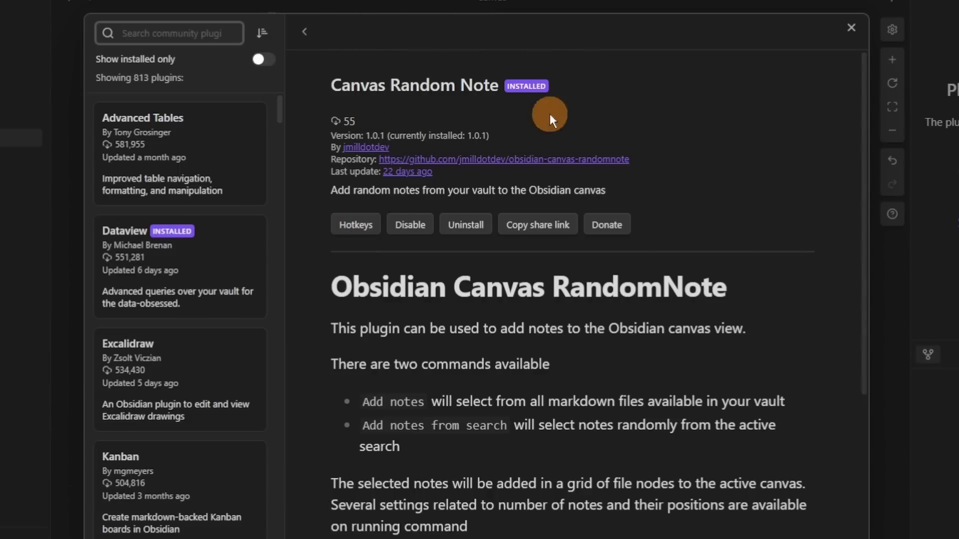
Step: Add 9 random notes to the canvas, 3 per row, then select and deselect the grid
scroll(664, 341, "down", 8)
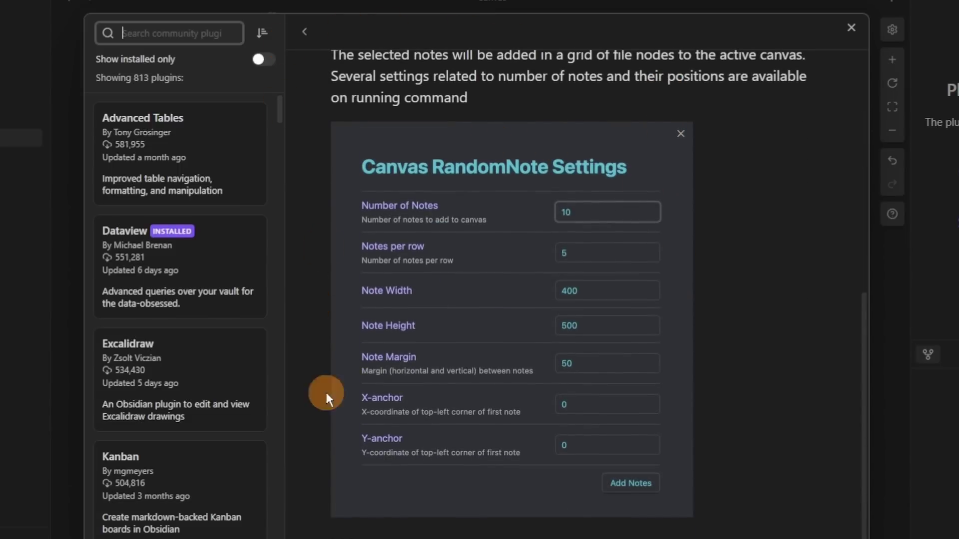
scroll(732, 331, "down", 2)
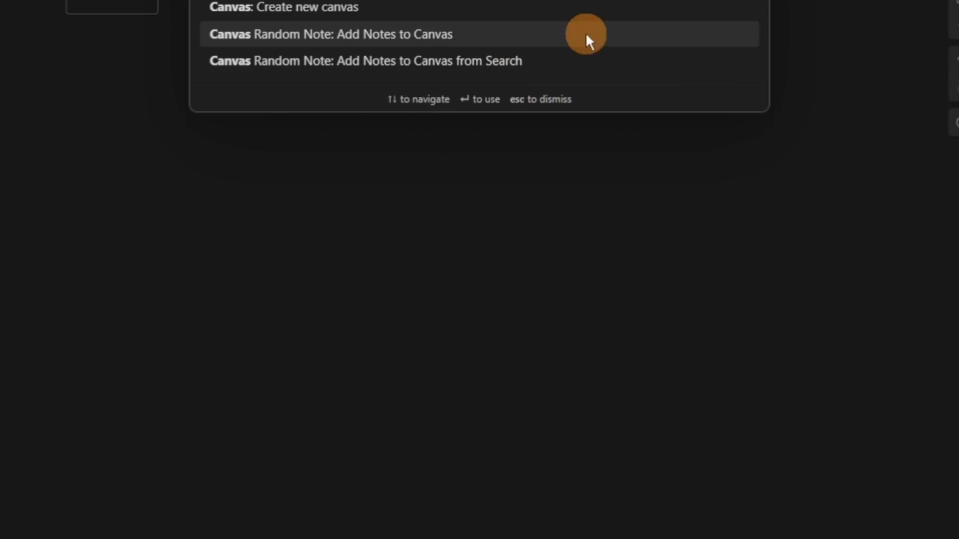
left_click(440, 34)
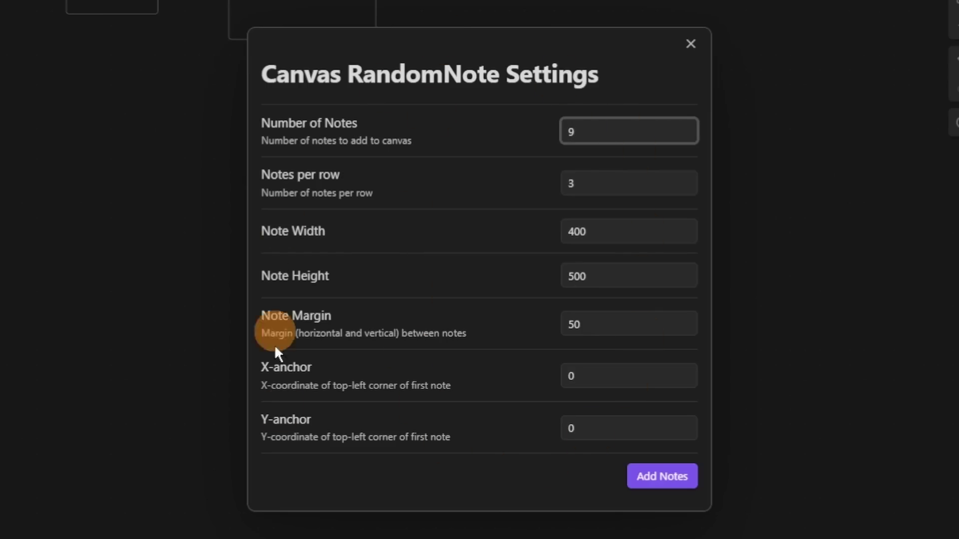
left_click(662, 476)
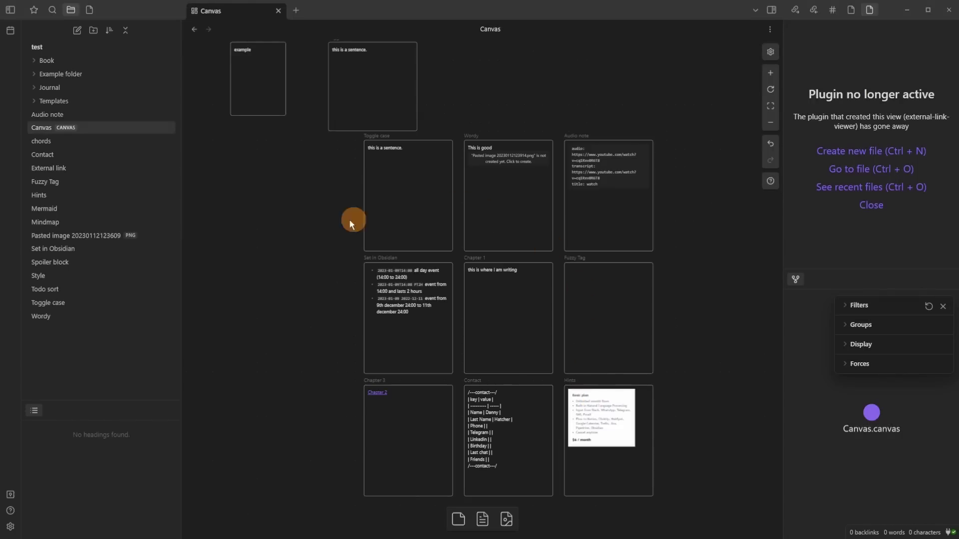
left_click_drag(700, 220, 409, 470)
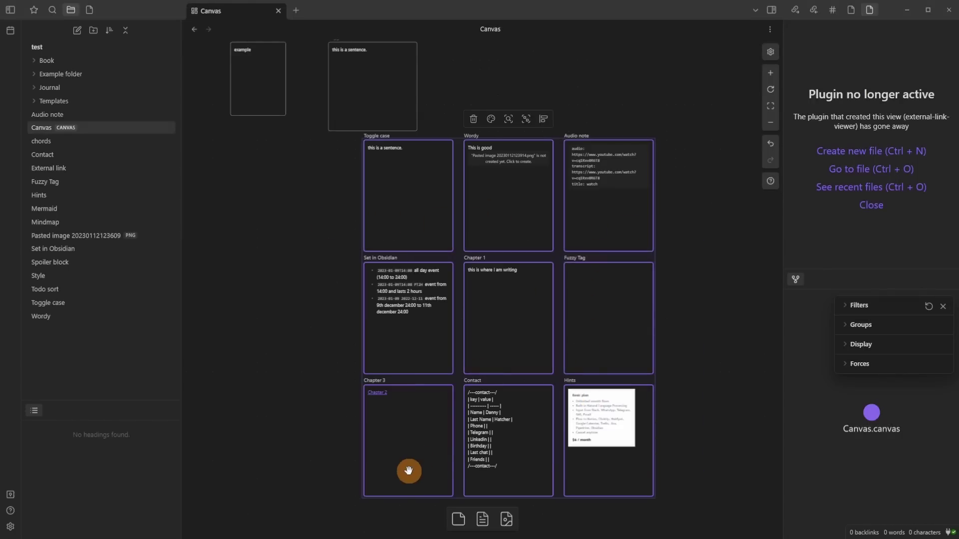
left_click(282, 332)
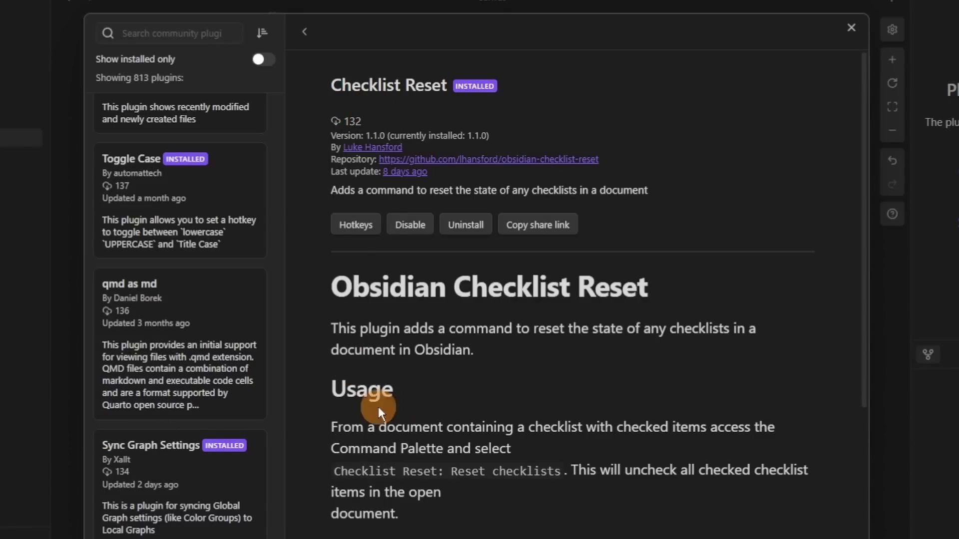
Step: Run 'Checklist Reset: Reset checklists' from the command palette on the Todo sort note
scroll(587, 455, "down", 8)
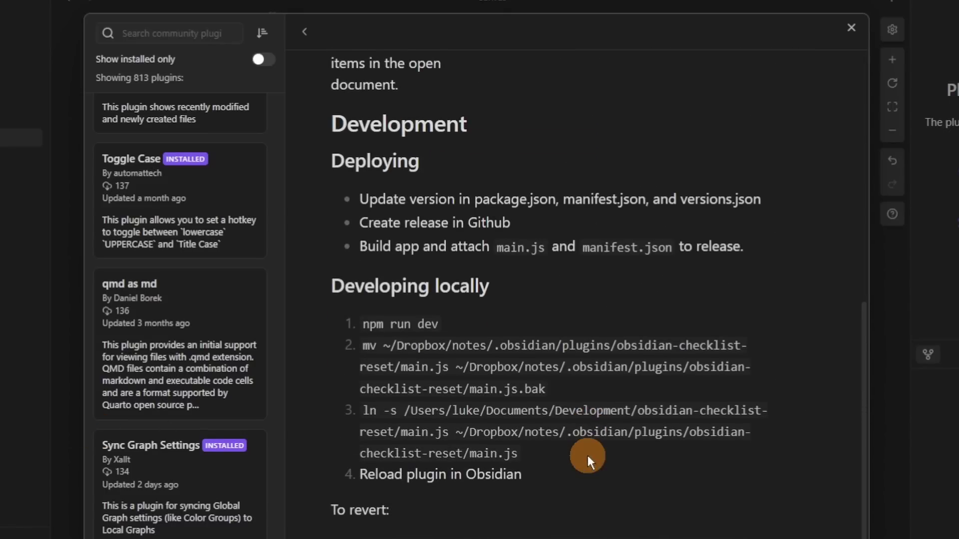
scroll(588, 454, "up", 8)
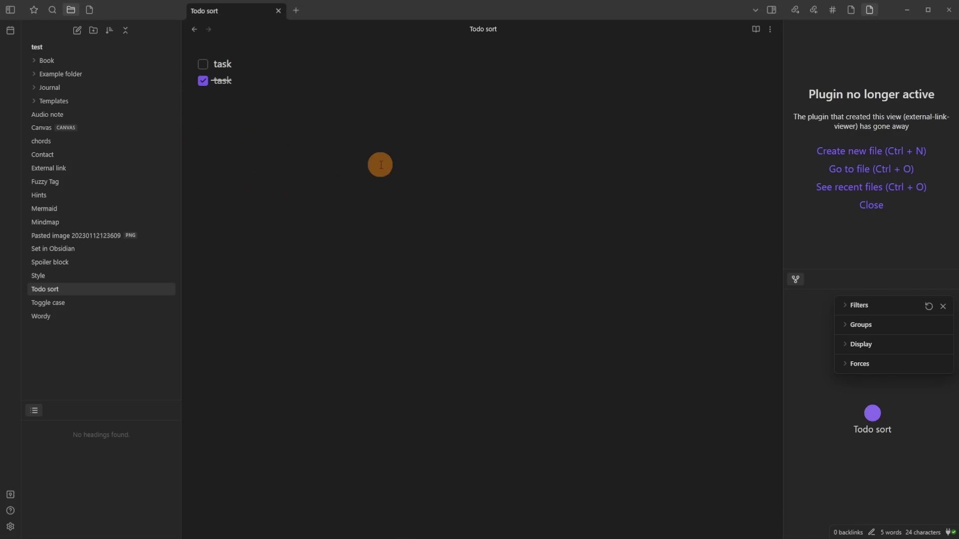
key("ctrl+p")
type("chec")
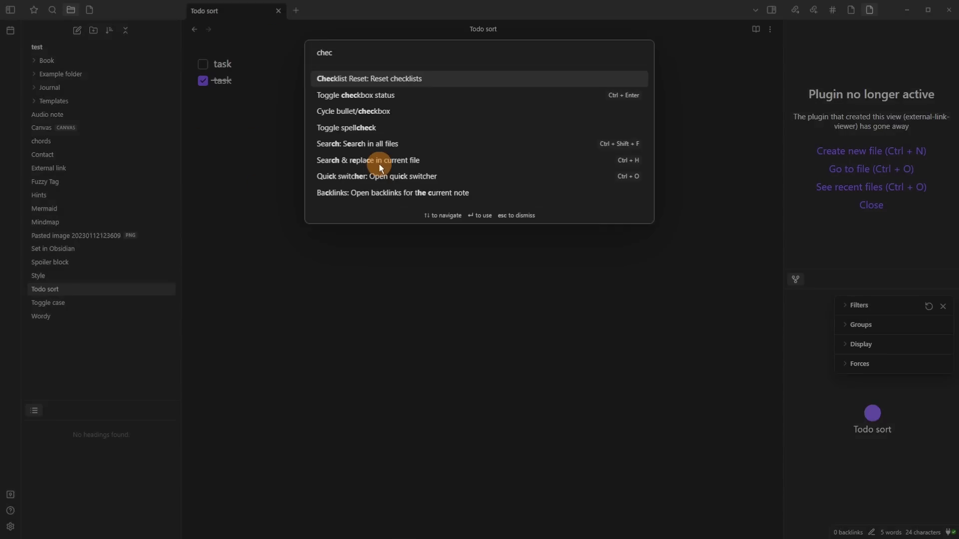
left_click(437, 80)
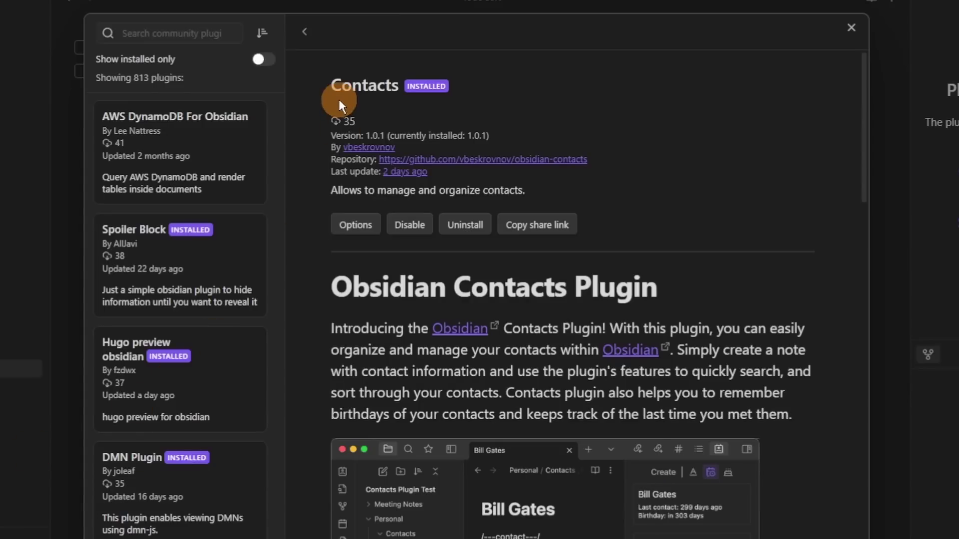
Step: Scroll through the Contacts README, then press Escape to get back to the Todo sort note
scroll(768, 227, "down", 5)
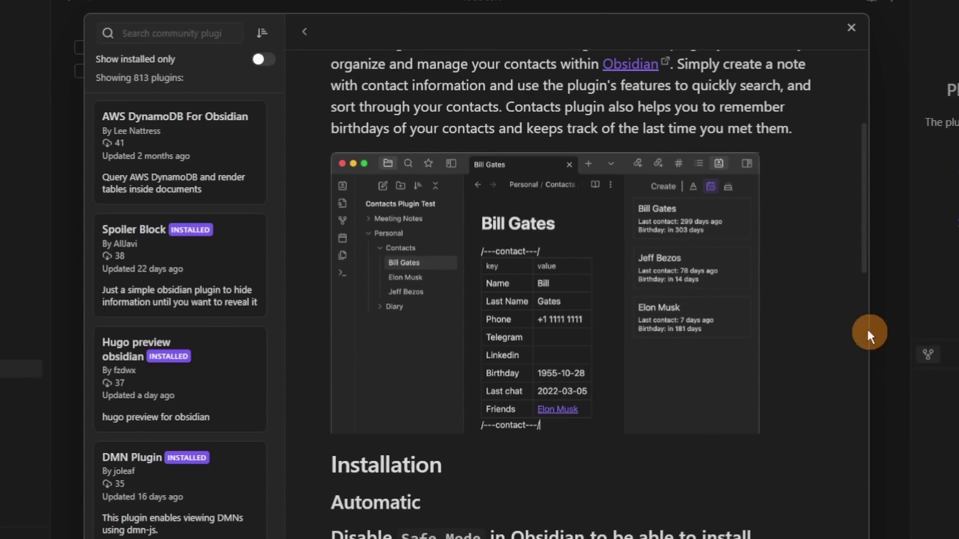
scroll(868, 331, "down", 20)
scroll(819, 313, "down", 5)
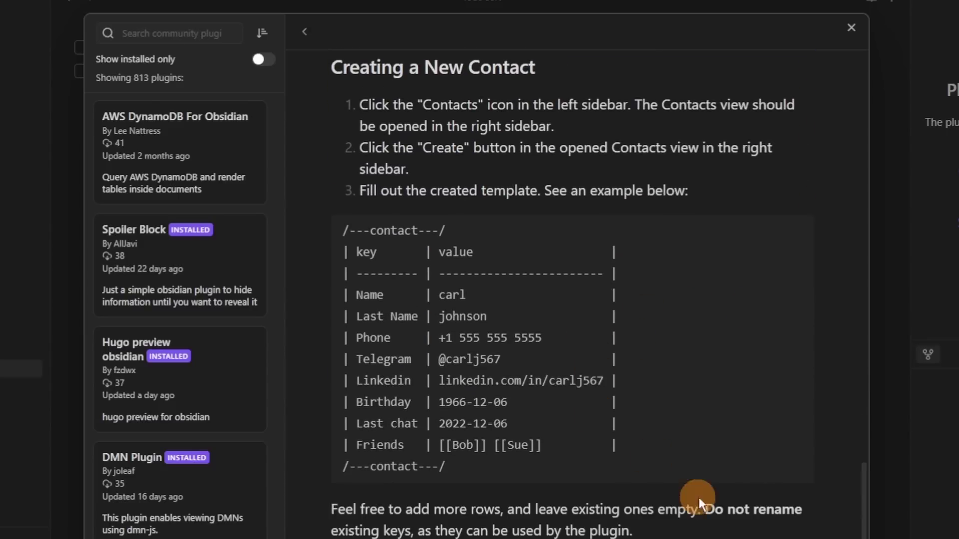
scroll(730, 533, "down", 4)
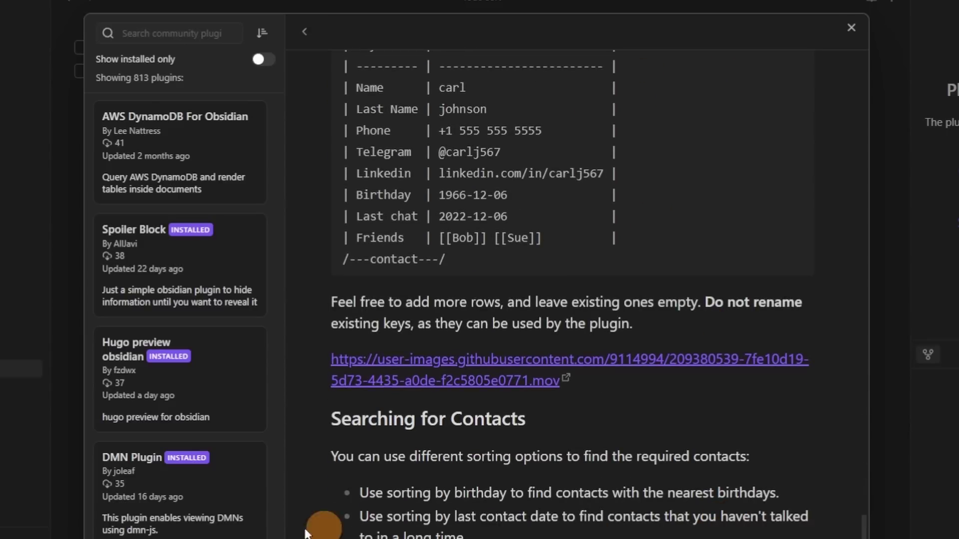
key("Escape")
key("Escape")
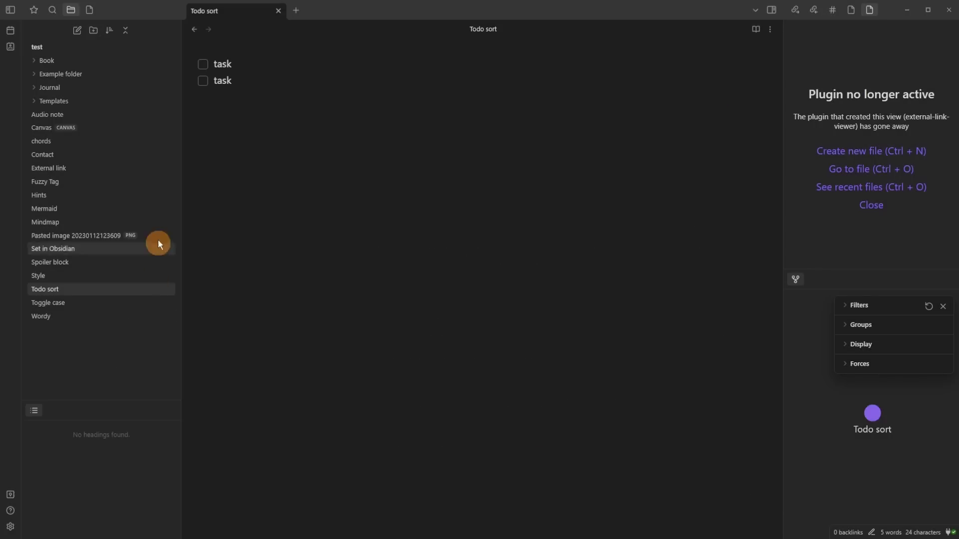
Step: Open the Contacts panel from the Contact note and create a blank Contact 1 note
left_click(86, 156)
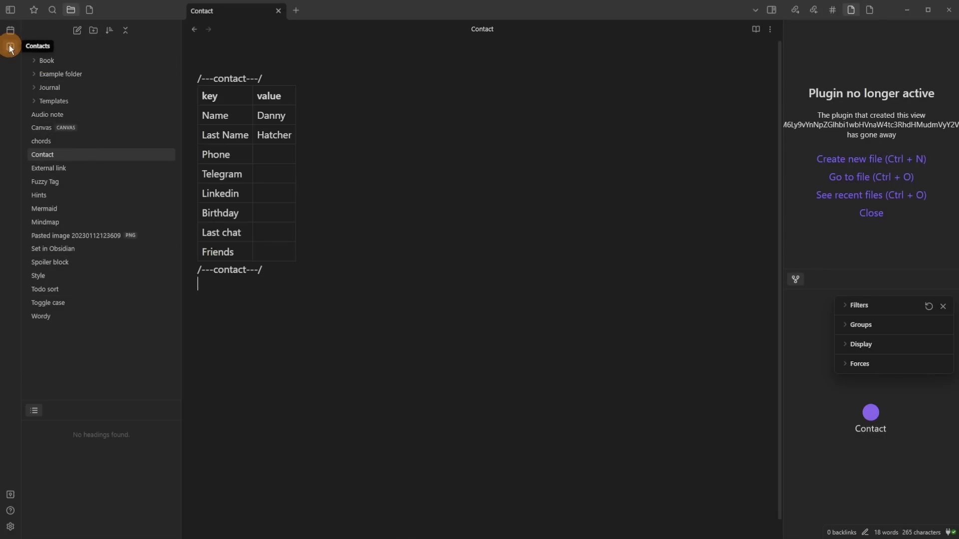
left_click(10, 48)
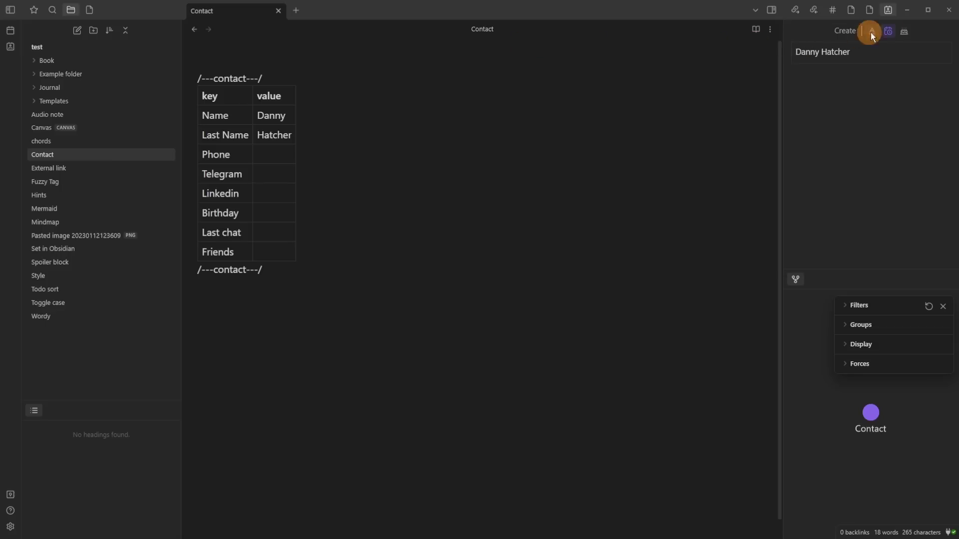
left_click(831, 55)
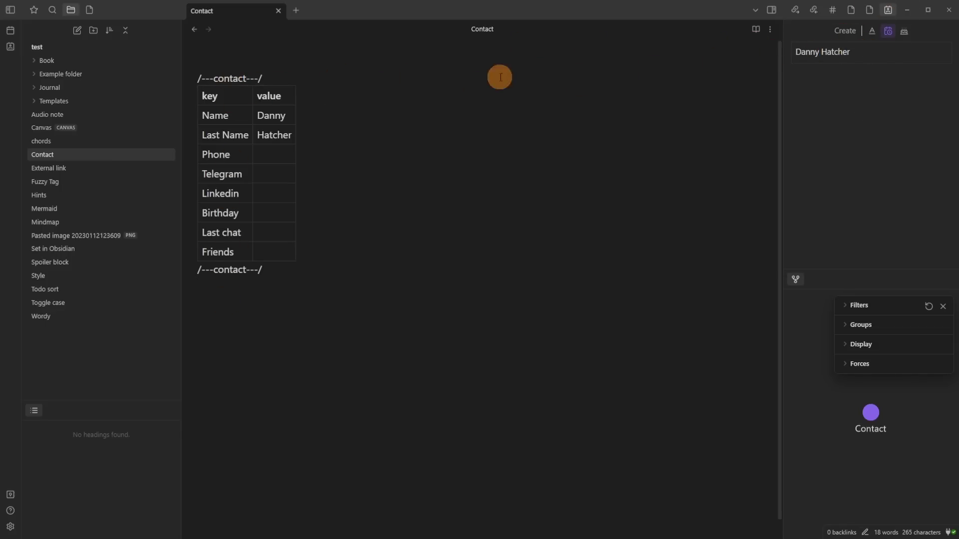
left_click(845, 31)
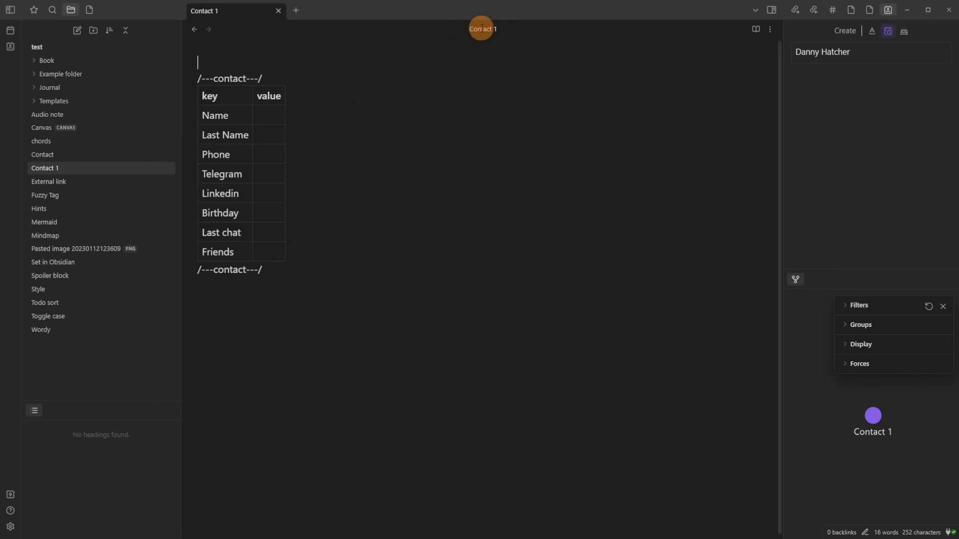
Step: Rename the filled Contact note to the contact's first name and change the contacts list sort order
left_click(121, 151)
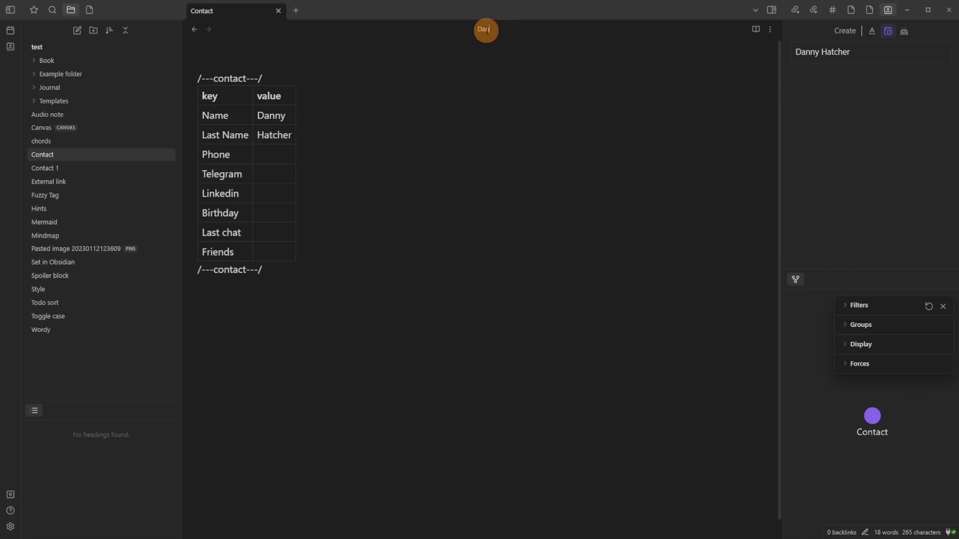
left_click(487, 30)
type("Danny")
key("Return")
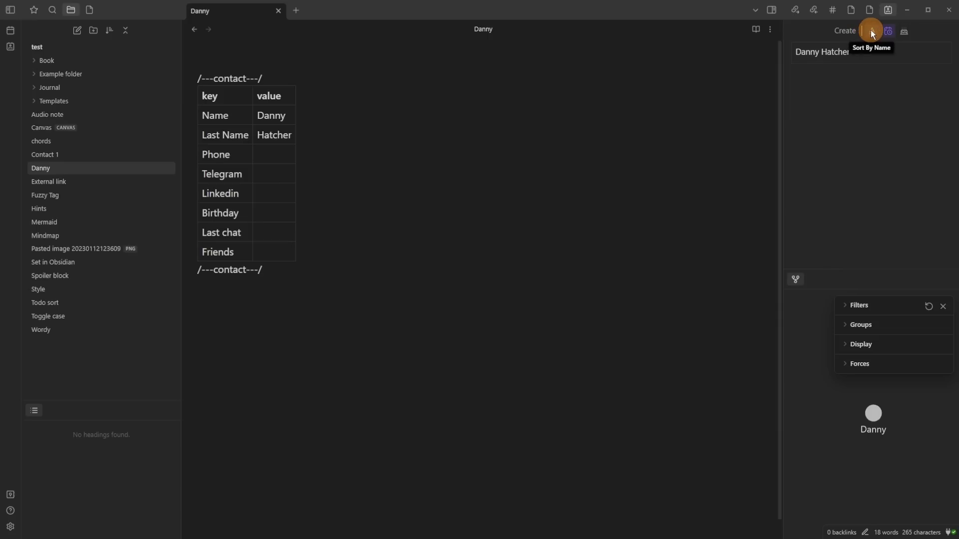
left_click(891, 31)
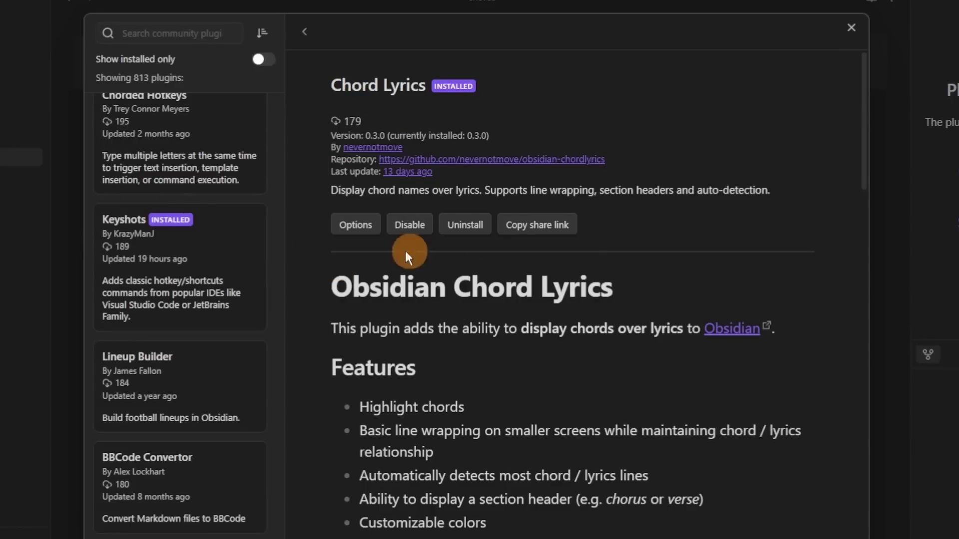
Step: Leave the Chord Lyrics page and view the chordlyrics block's source, then let it re-render
scroll(556, 336, "down", 10)
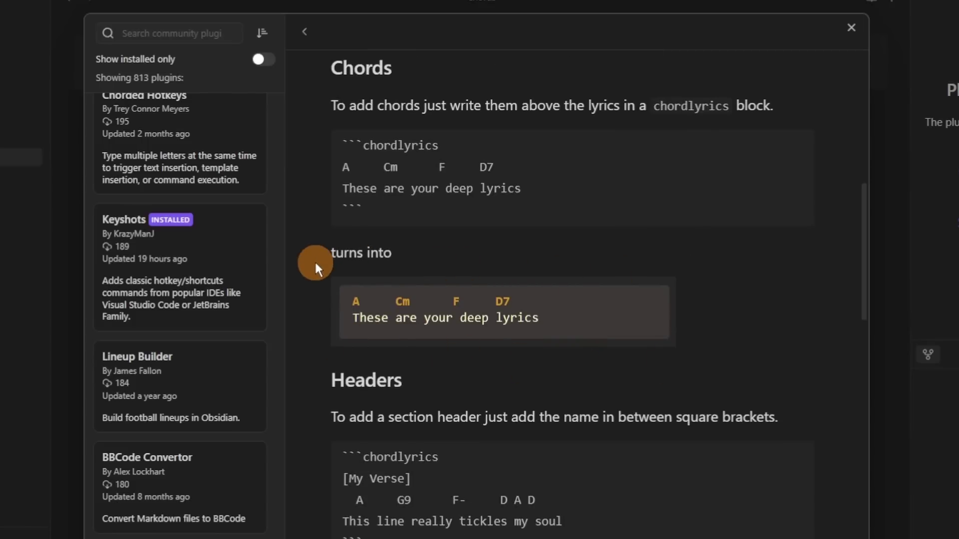
key("Escape")
key("Escape")
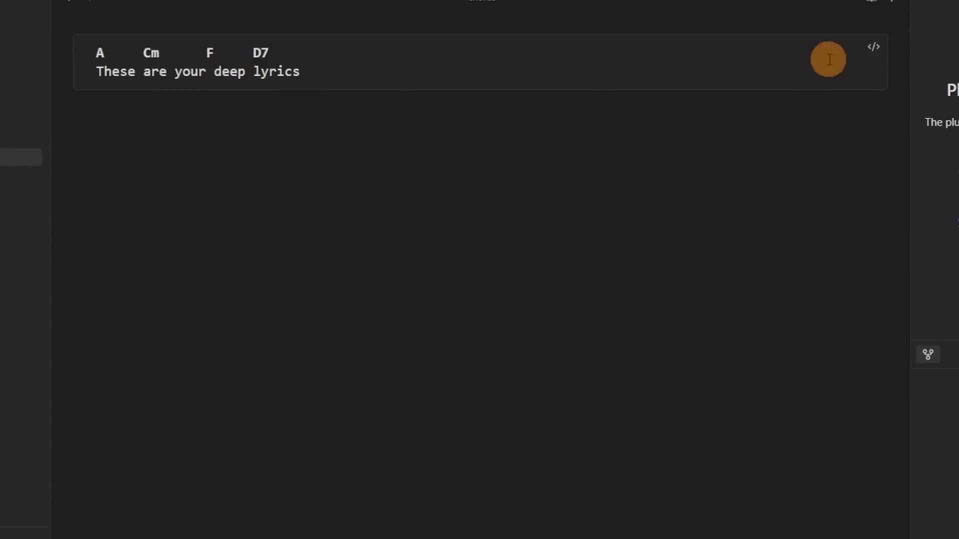
left_click(873, 46)
left_click(365, 88)
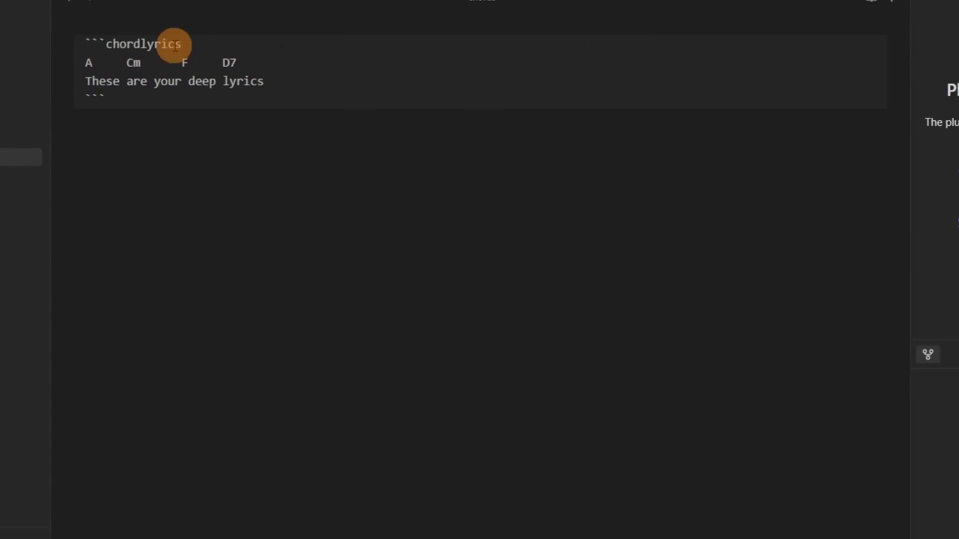
double_click(105, 40)
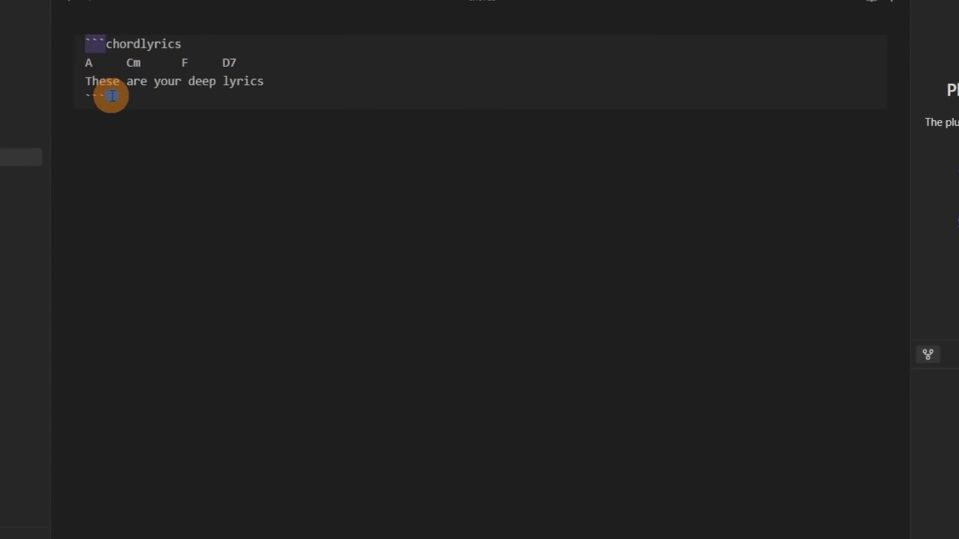
left_click(147, 156)
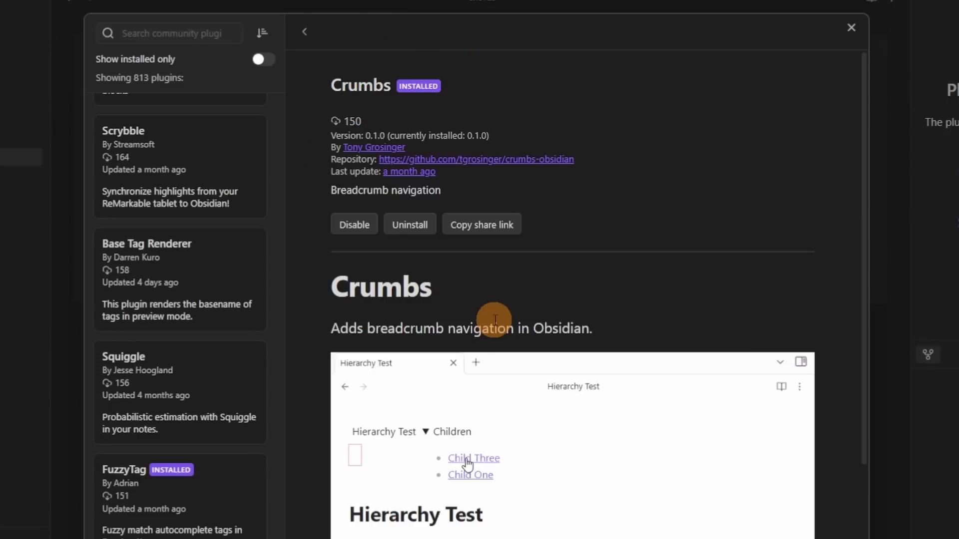
Step: Read through the Obsidian Clipper README and open its plugin options
scroll(518, 392, "down", 3)
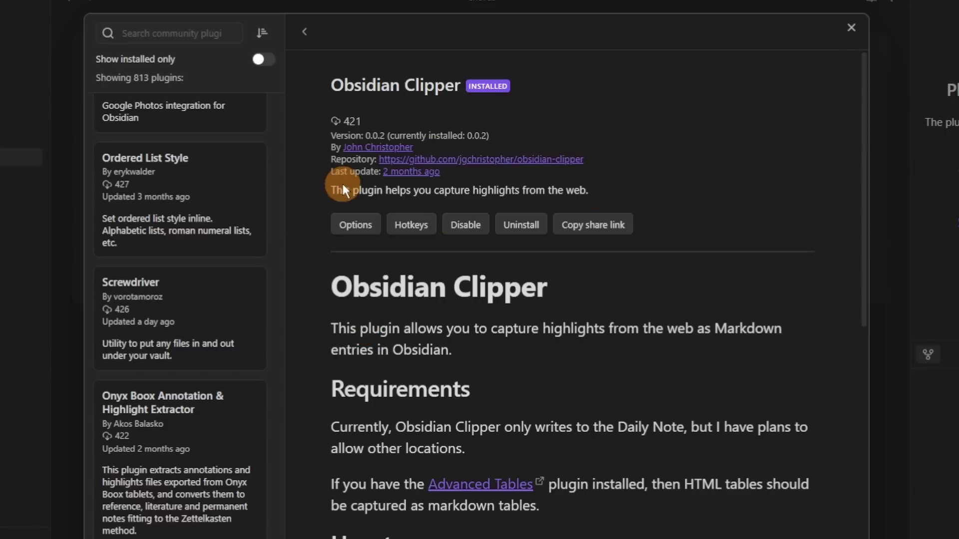
scroll(706, 256, "down", 9)
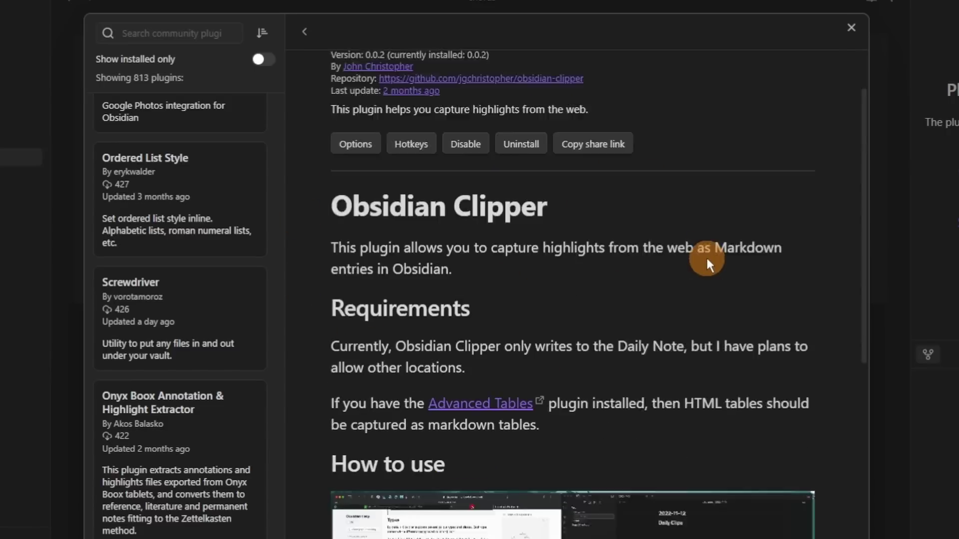
scroll(638, 416, "down", 5)
scroll(634, 410, "up", 13)
left_click(356, 220)
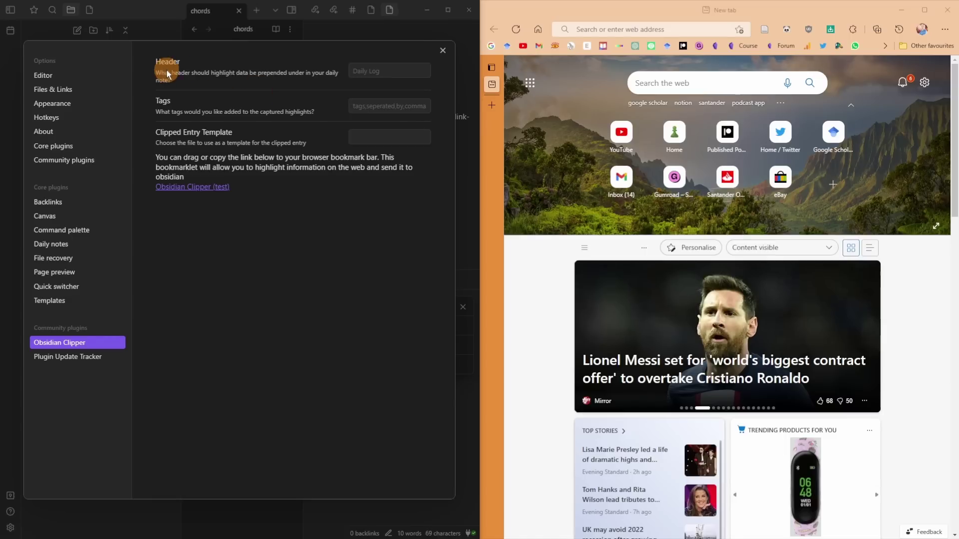
Step: Save the 'Obsidian Clipper (test)' bookmarklet to Edge's favourites bar and select the site's intro paragraph
left_click(773, 52)
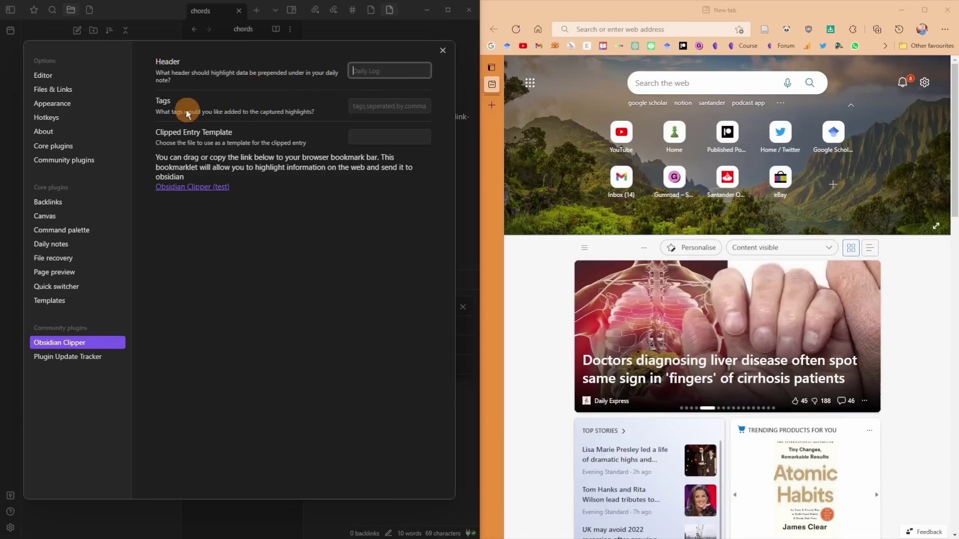
left_click(404, 106)
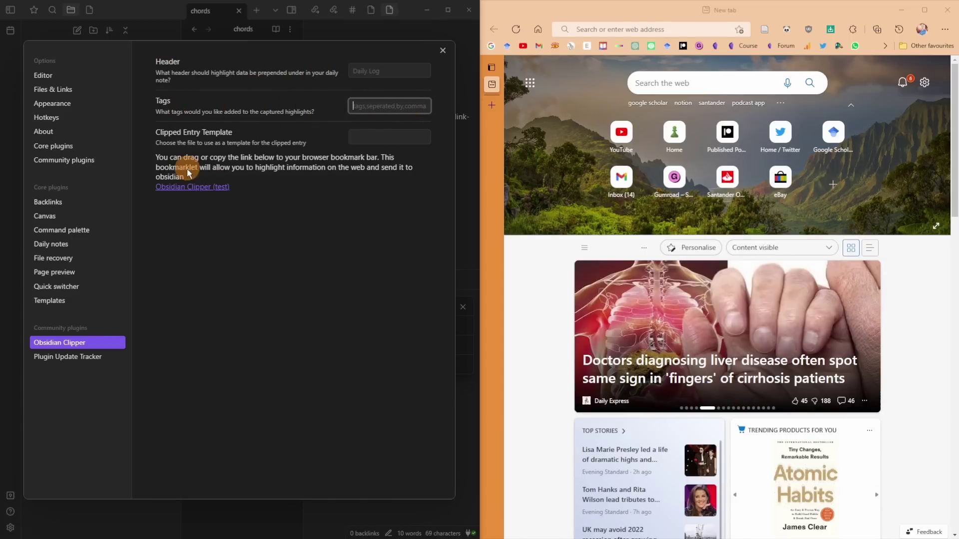
mouse_move(195, 193)
left_mouse_down()
mouse_move(429, 179)
mouse_move(661, 50)
left_mouse_up()
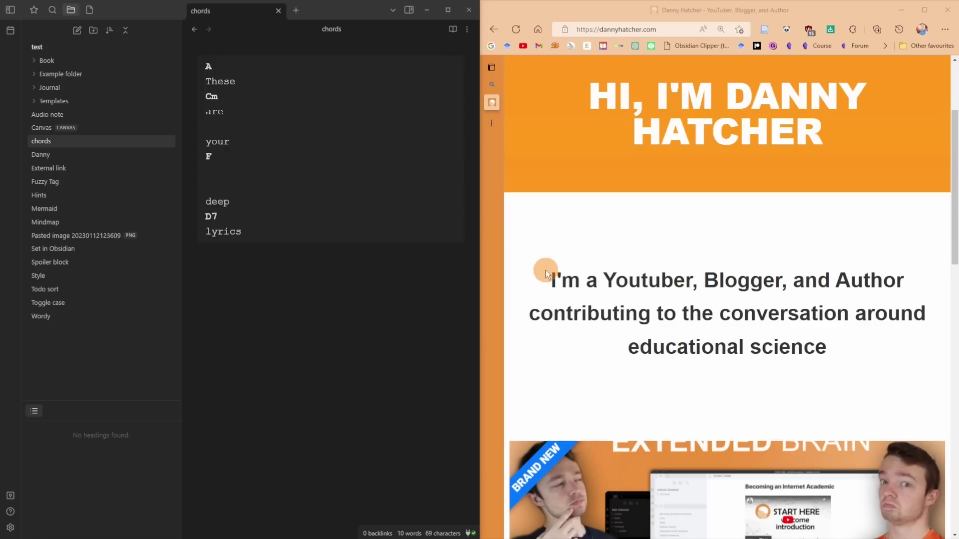
left_click_drag(549, 277, 837, 349)
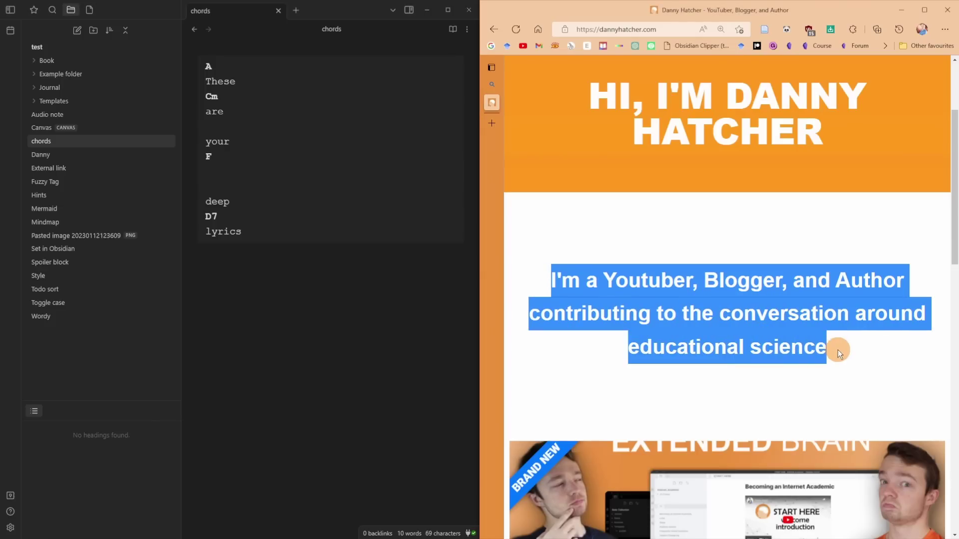
Step: Clip the selected paragraph into Obsidian, always allowing the site, and view the 2023-01-13 Journal note
left_click(696, 48)
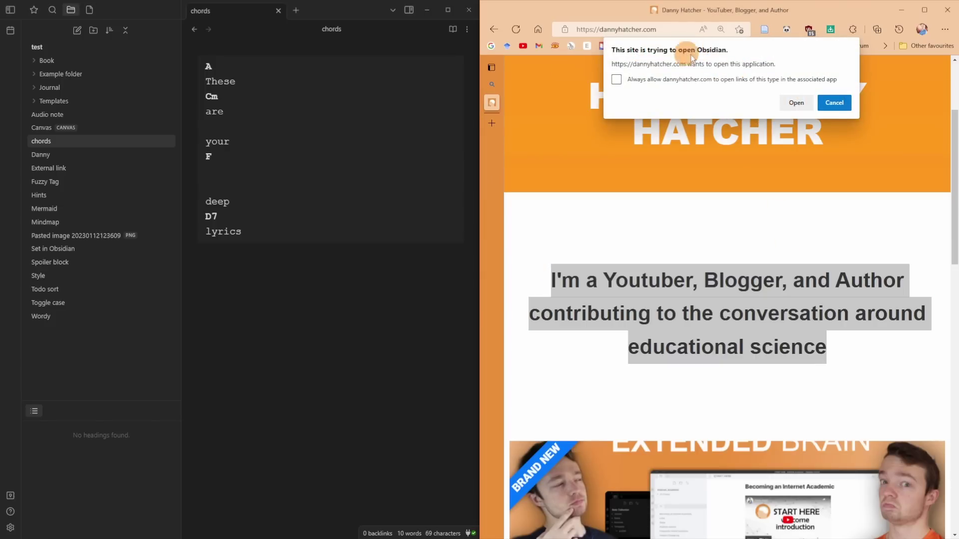
left_click(633, 80)
left_click(793, 102)
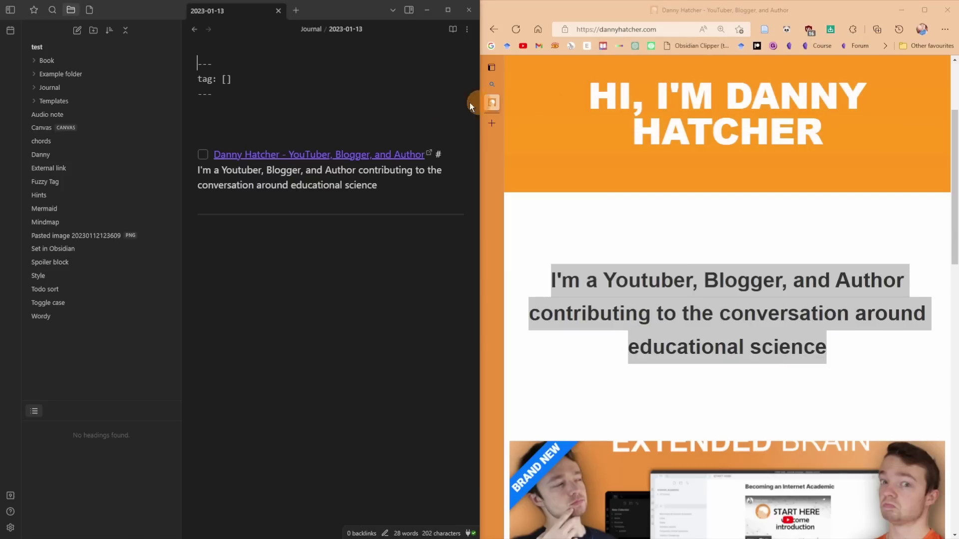
left_click(102, 91)
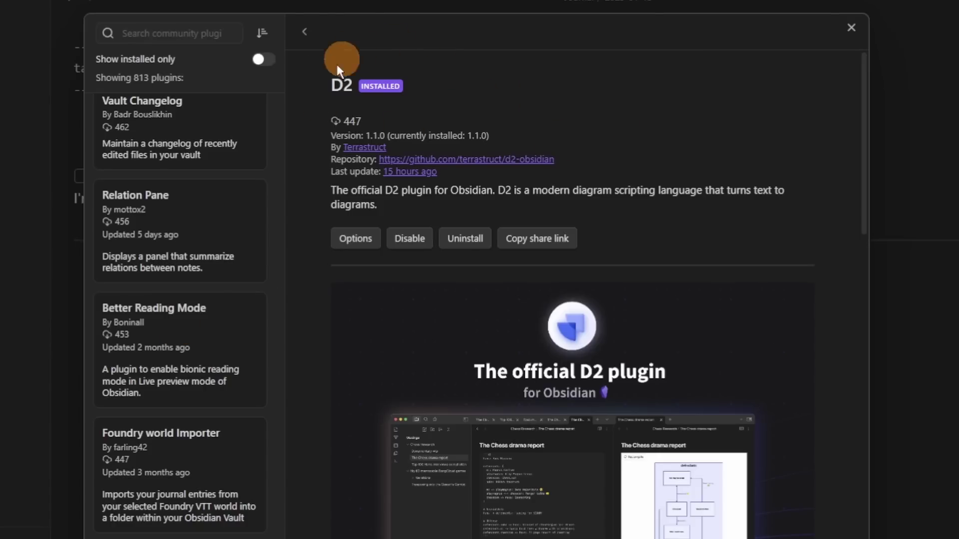
Step: Scroll the DMN plugin's readme down to its rendered decision-table example
scroll(465, 310, "down", 5)
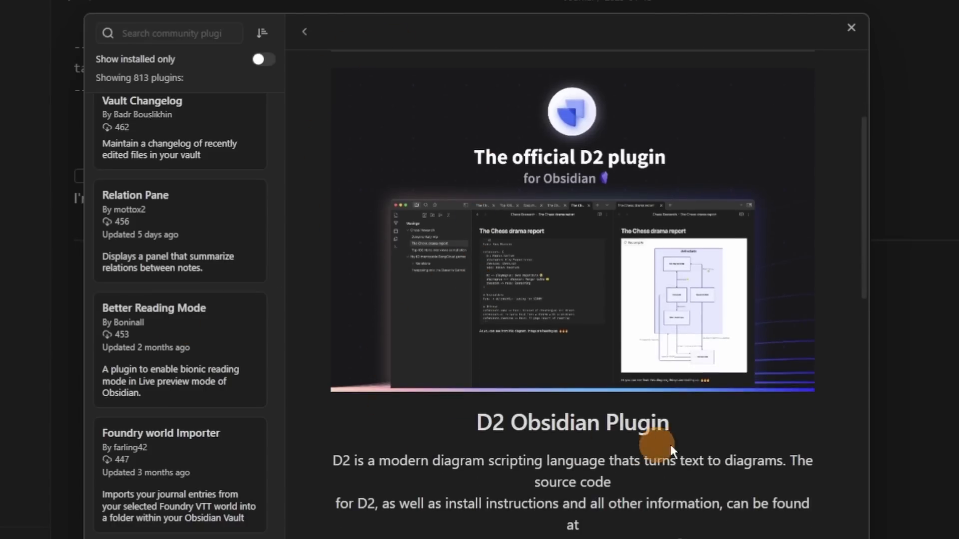
scroll(717, 442, "down", 10)
scroll(728, 372, "up", 2)
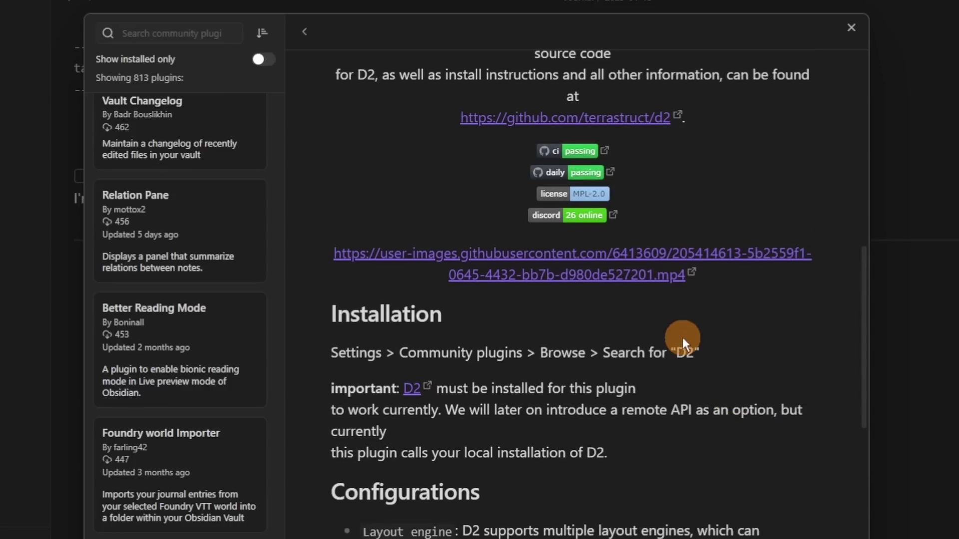
scroll(682, 336, "down", 15)
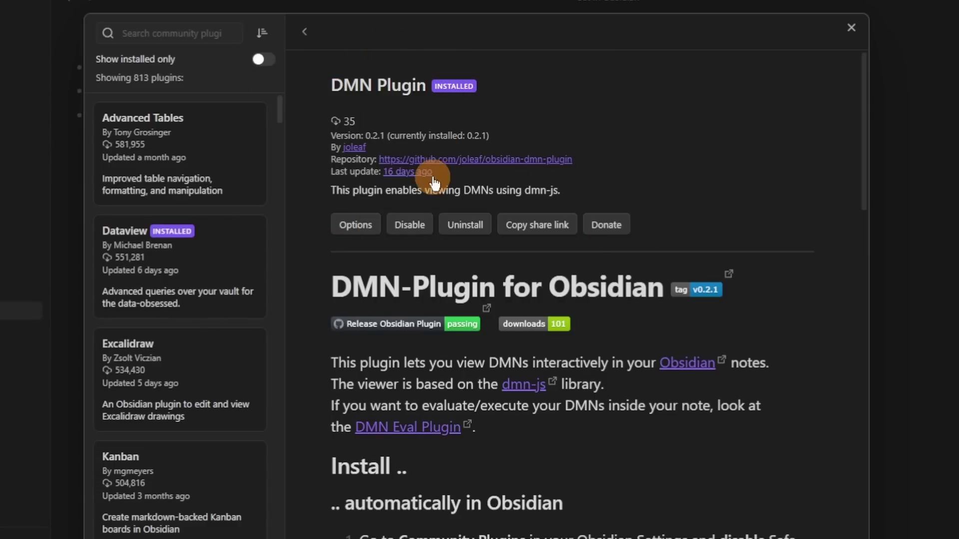
scroll(763, 185, "down", 12)
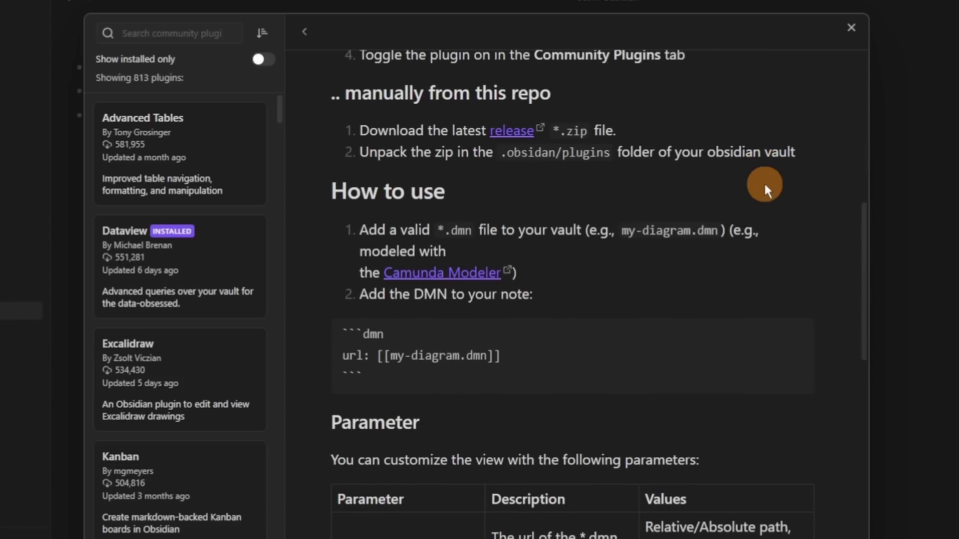
scroll(763, 185, "down", 10)
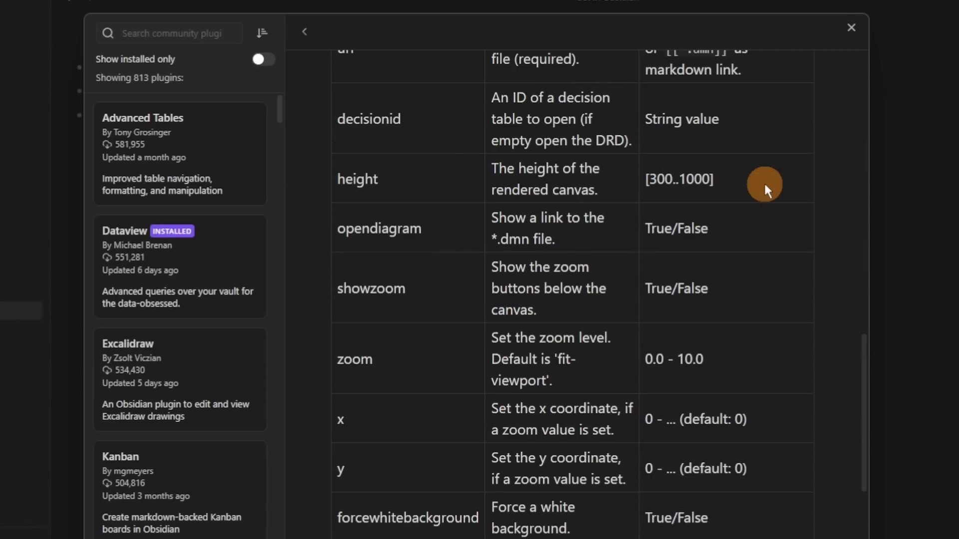
scroll(763, 182, "down", 8)
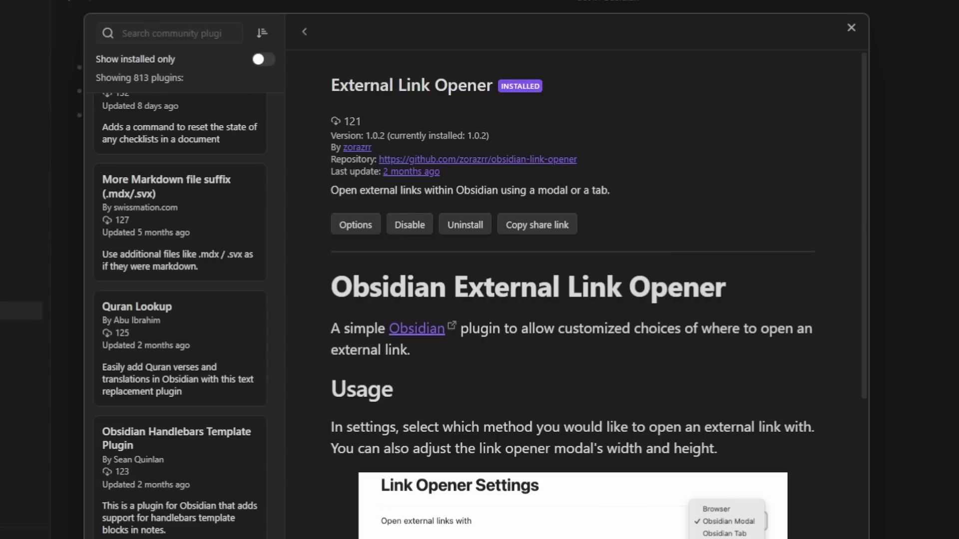
Step: Look over External Link Opener, then scroll External Link Helper's readme down to its Settings section
left_click(422, 178)
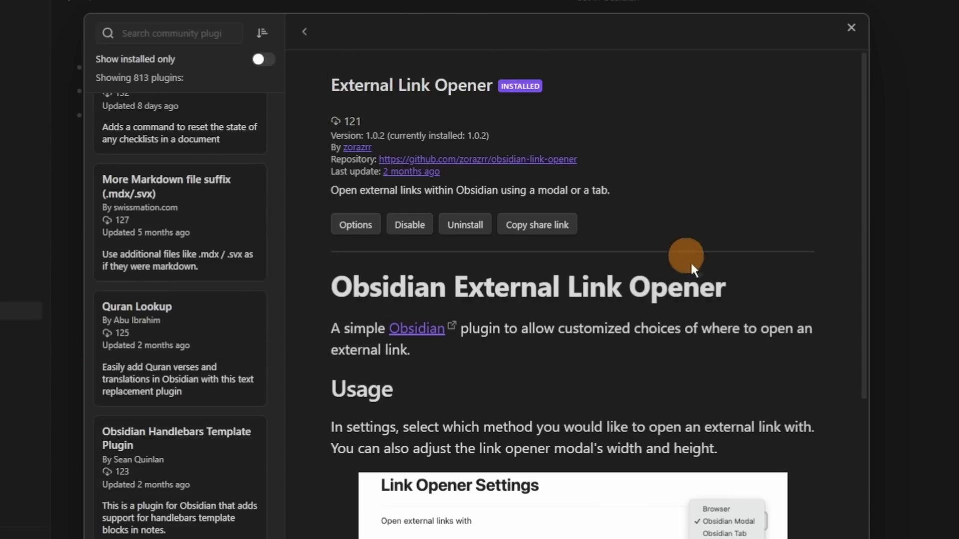
scroll(694, 265, "down", 4)
scroll(398, 250, "down", 2)
scroll(614, 370, "down", 3)
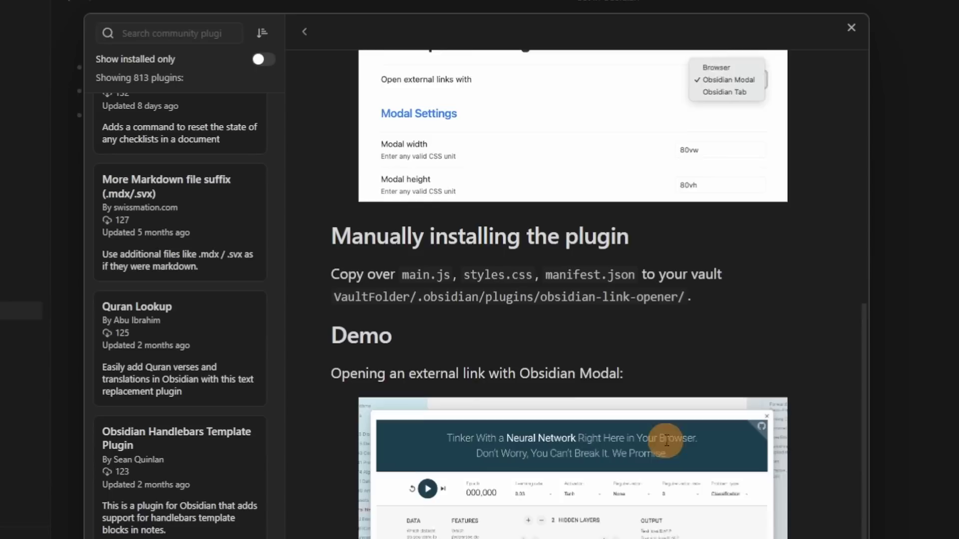
scroll(648, 303, "up", 3)
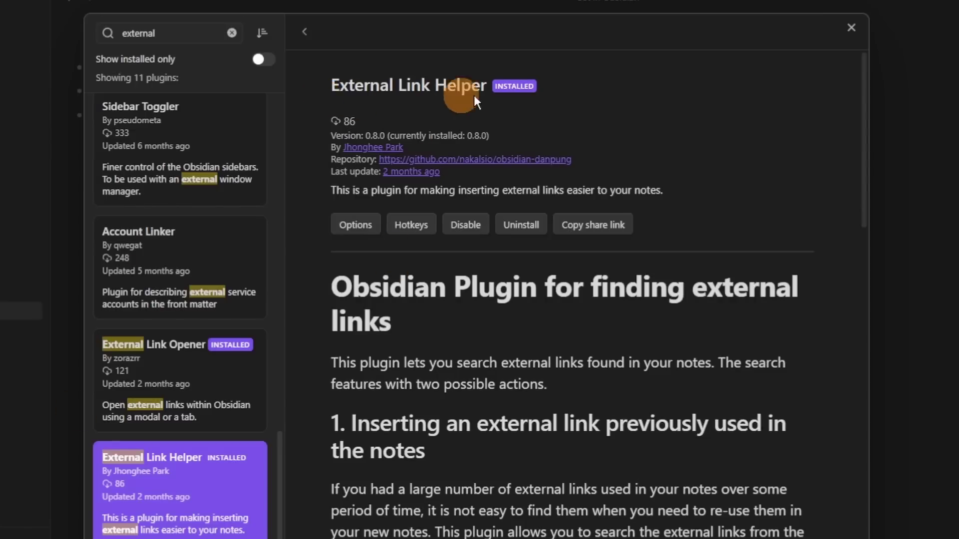
scroll(691, 312, "down", 4)
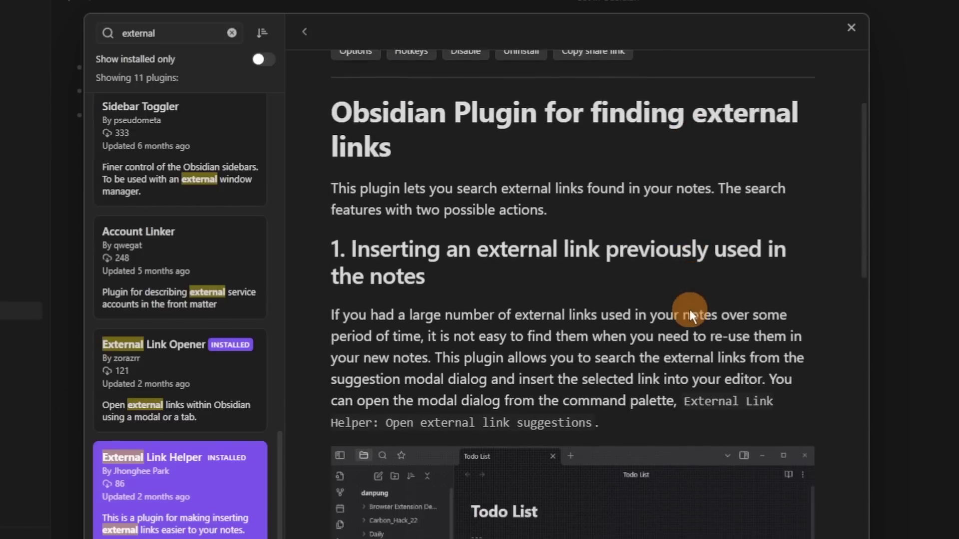
scroll(610, 310, "down", 20)
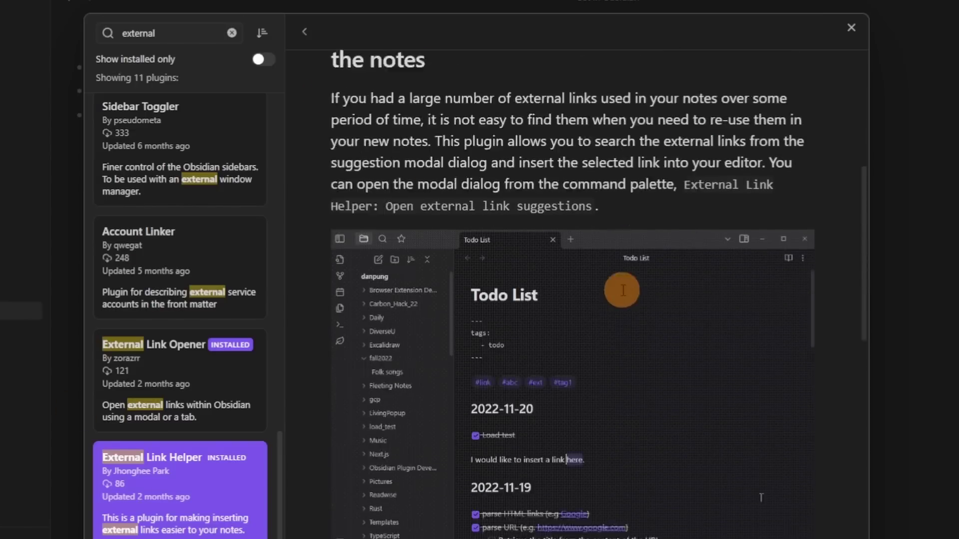
scroll(623, 303, "down", 3)
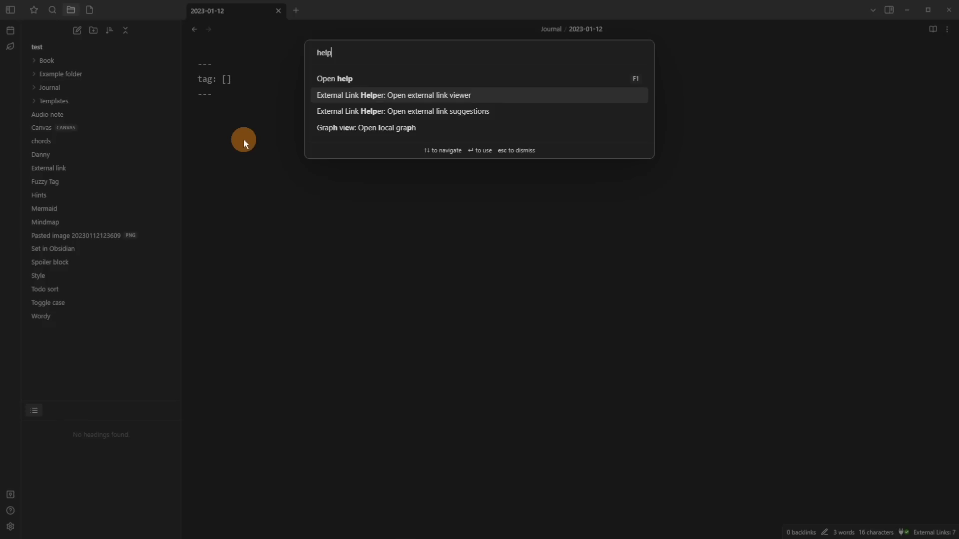
Step: Run the external link suggestions command and browse the suggested links without inserting one
key("Down")
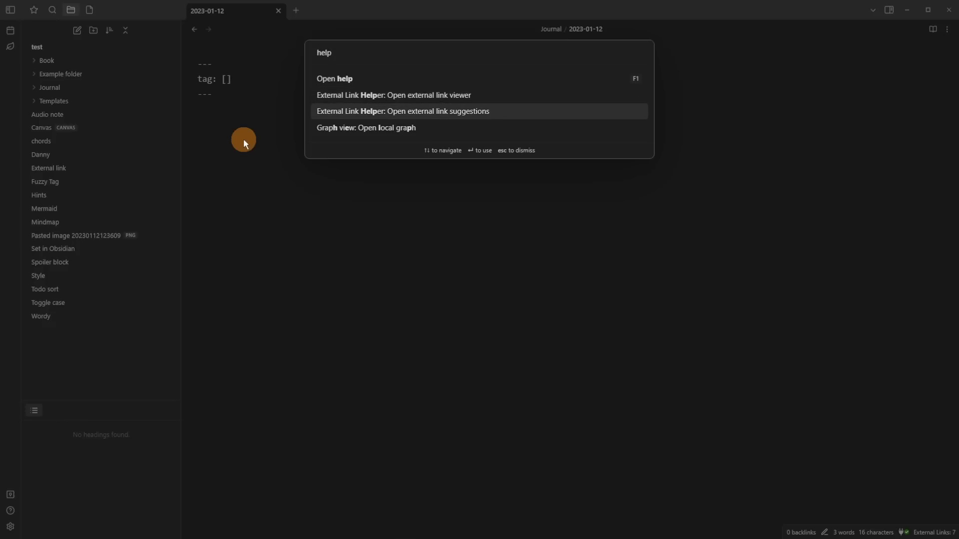
key("Return")
key("Down")
key("Down")
key("Down")
key("Down")
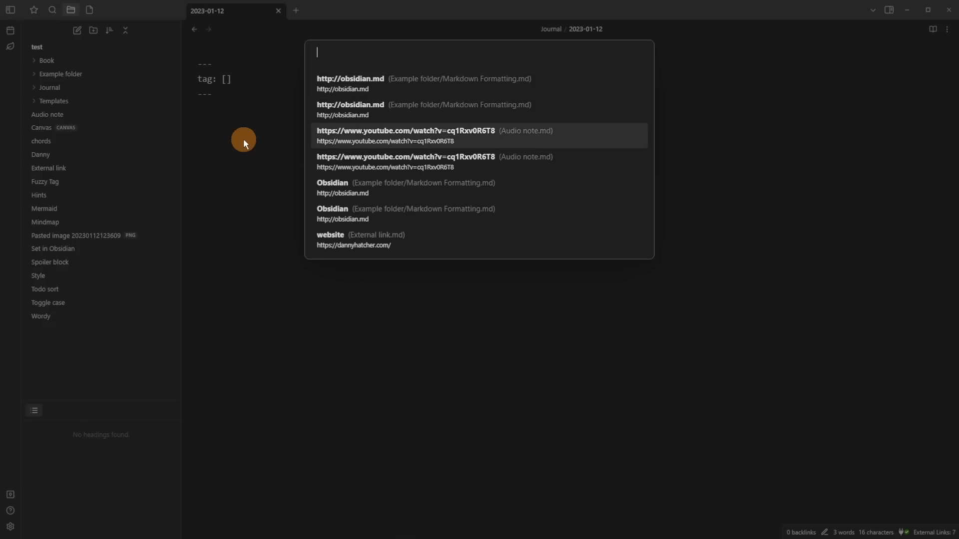
key("Down")
key("Escape")
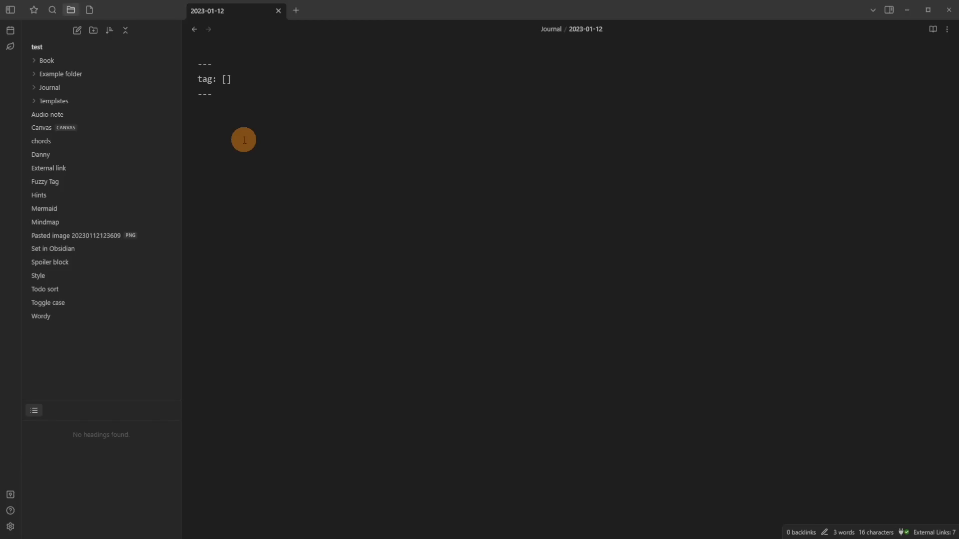
Step: Search 'web' in the external links viewer sidebar and open the note with the website link
key("ctrl+shift+e")
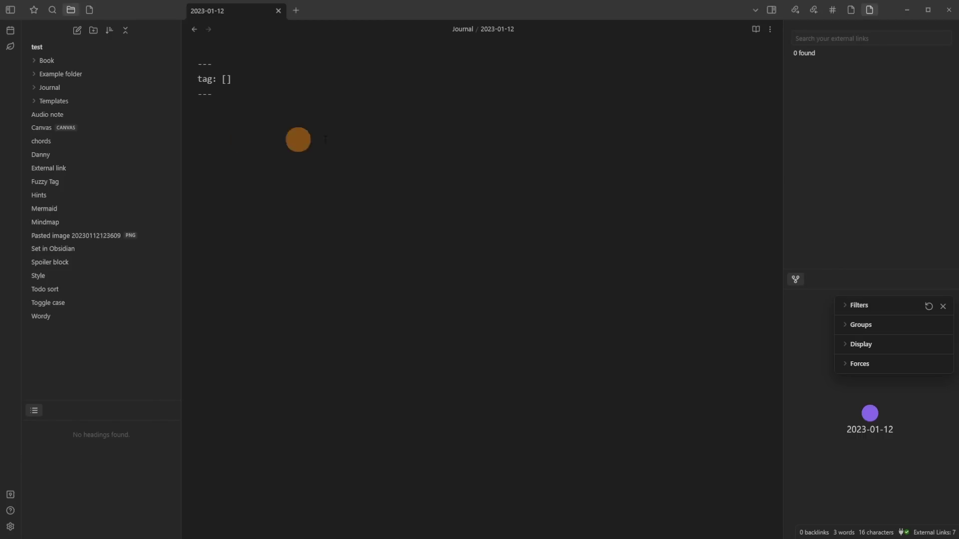
left_click(844, 40)
type("dann")
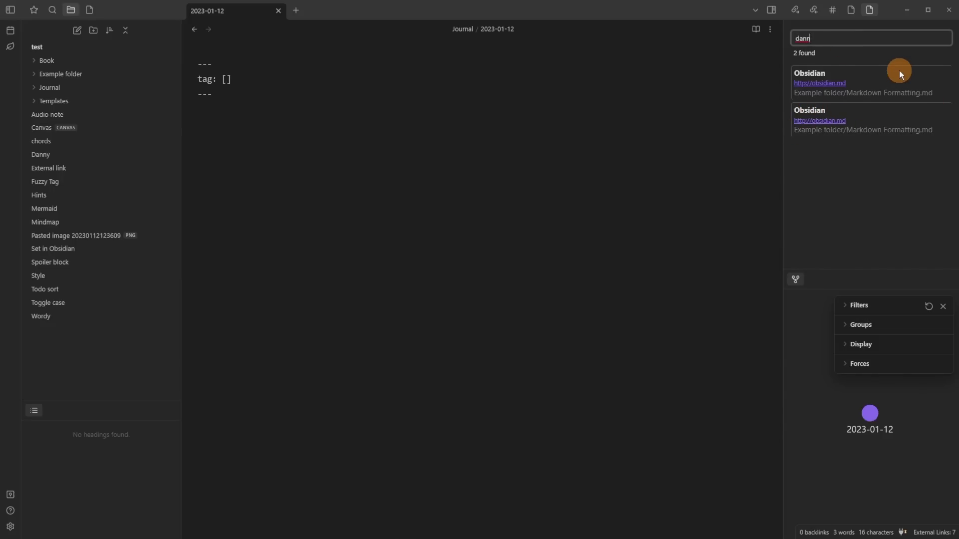
key("BackSpace")
key("BackSpace")
key("BackSpace")
key("BackSpace")
type("web")
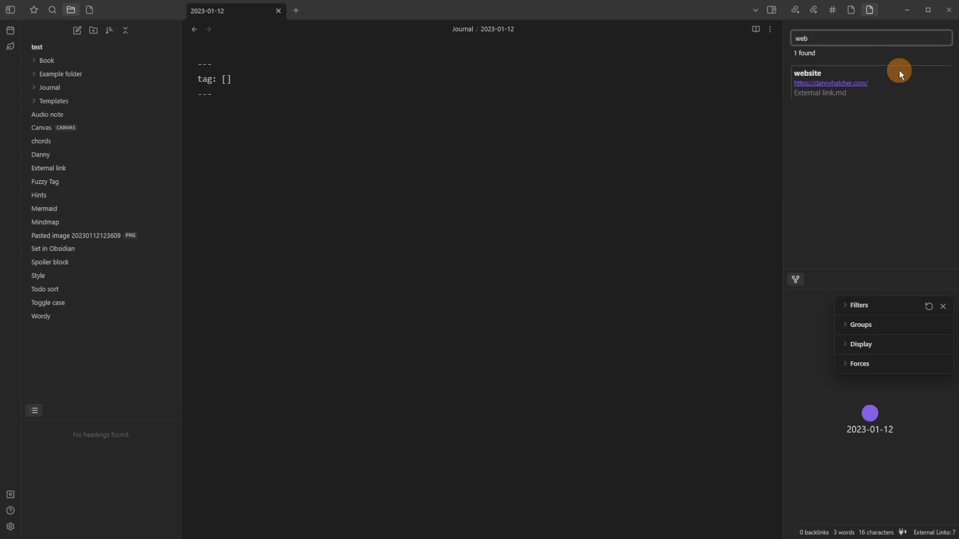
left_click(889, 92)
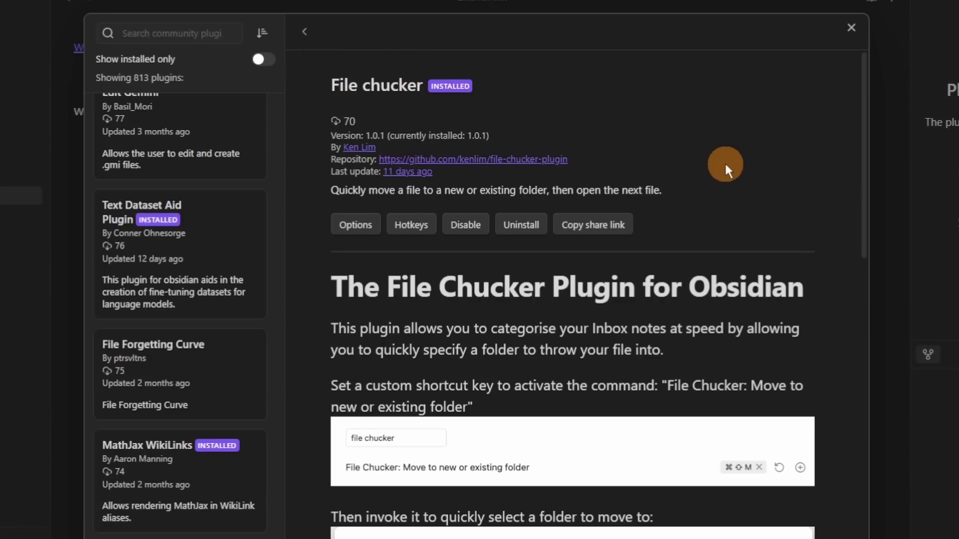
Step: Finish reading the File Chucker page, then close the plugin browser and Settings
scroll(724, 161, "down", 5)
scroll(439, 381, "down", 10)
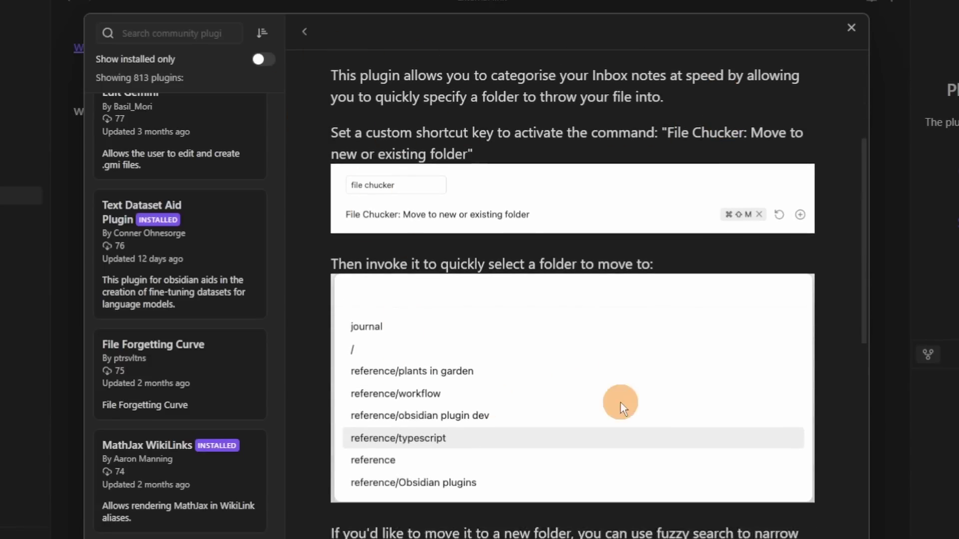
scroll(573, 355, "down", 10)
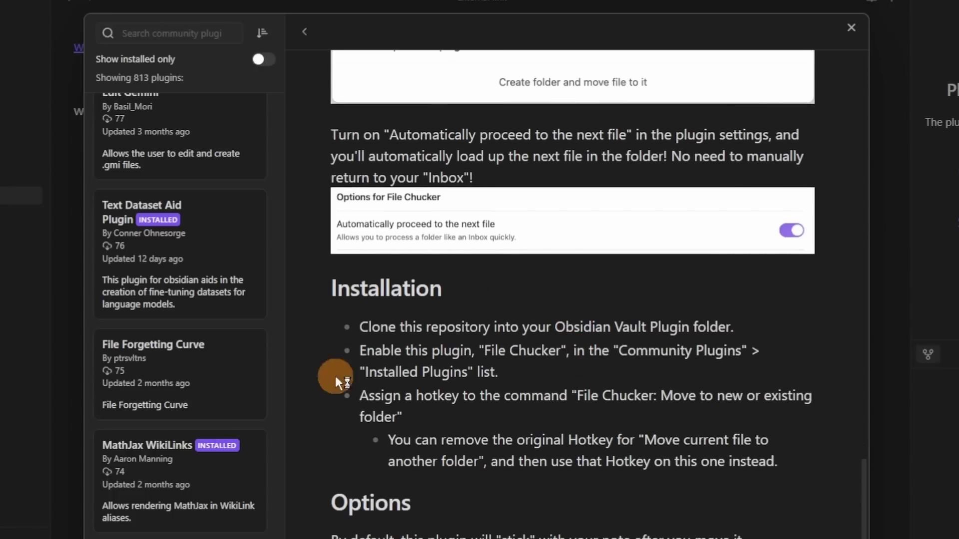
key("Escape")
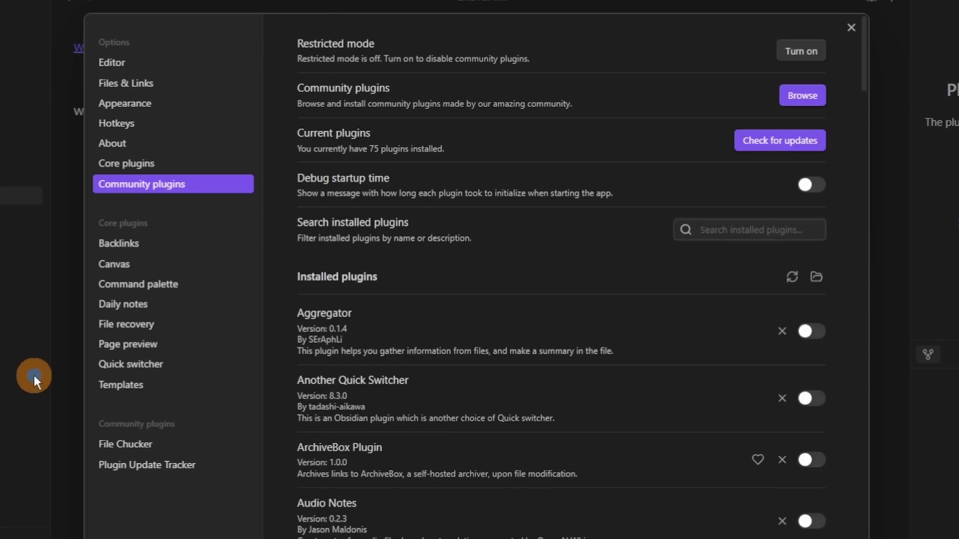
key("Escape")
Step: Search commands for 'mov' and highlight 'File Chucker: Move to new or existing folder'
key("ctrl+p")
type("mov")
key("Down")
key("Down")
key("Down")
key("Down")
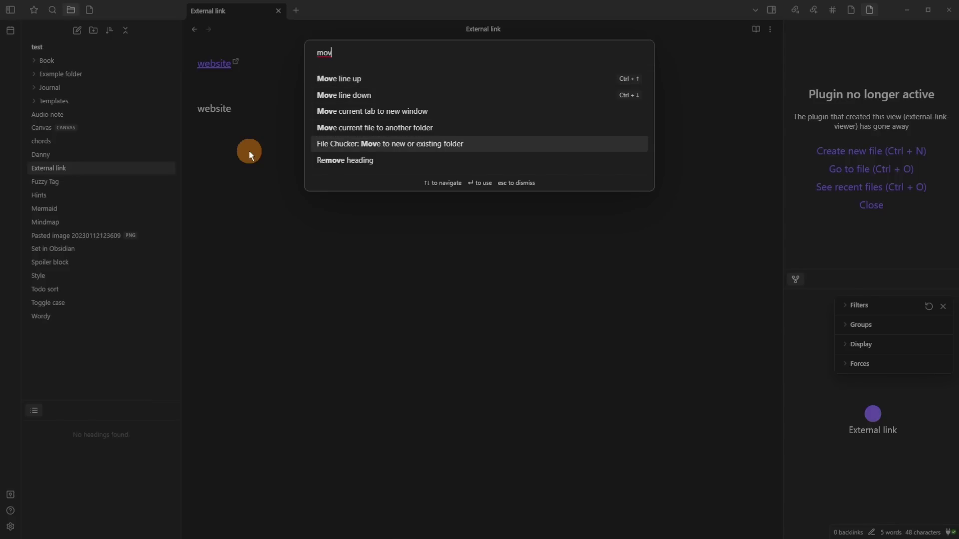
Step: Run File Chucker's folder chooser, then try 'Move current file to another folder' and cancel it
key("Return")
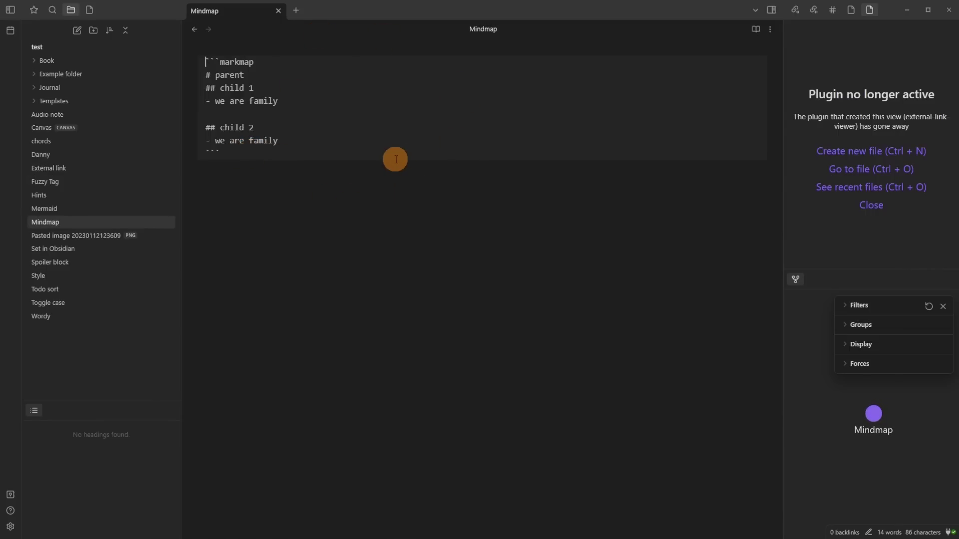
key("ctrl+p")
type("ho")
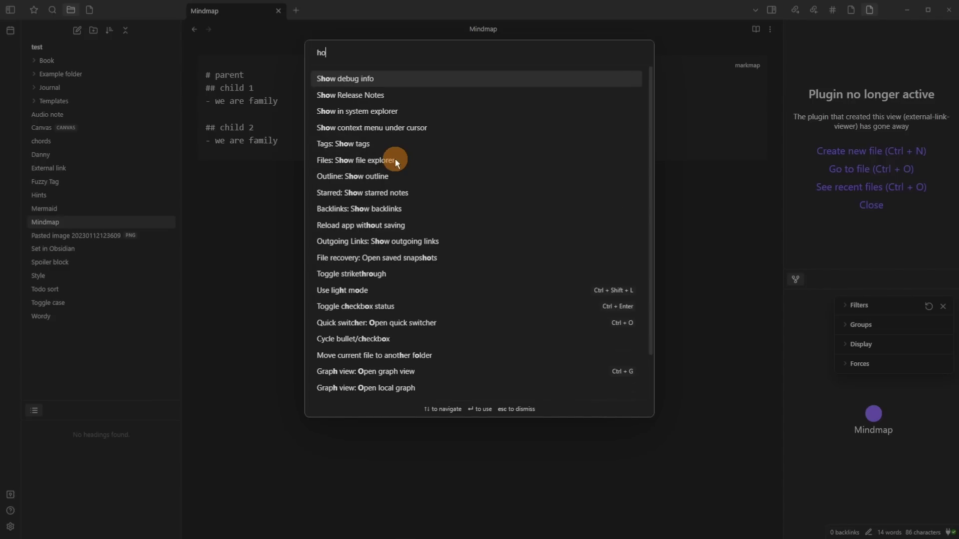
key("BackSpace")
key("BackSpace")
type("move")
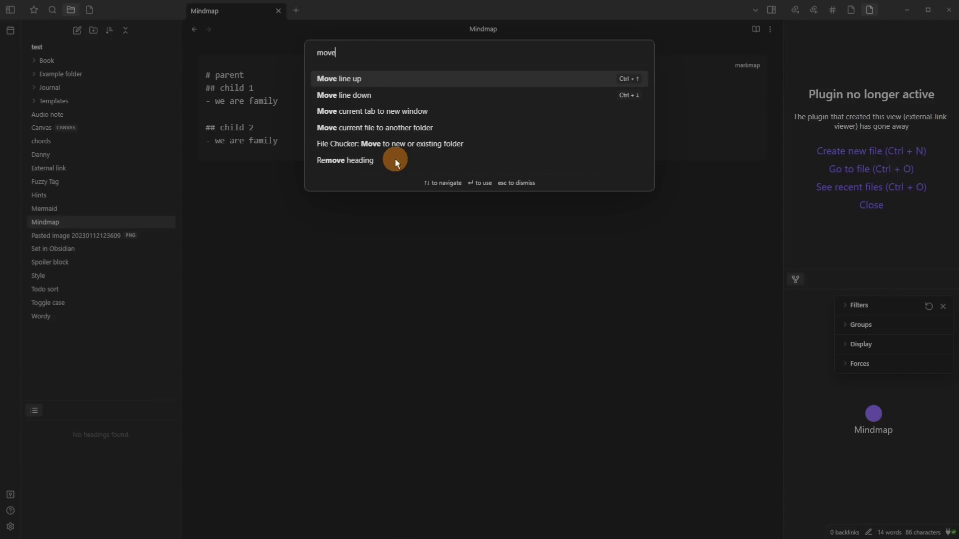
key("Down")
key("Down")
key("Down")
key("Down")
key("Up")
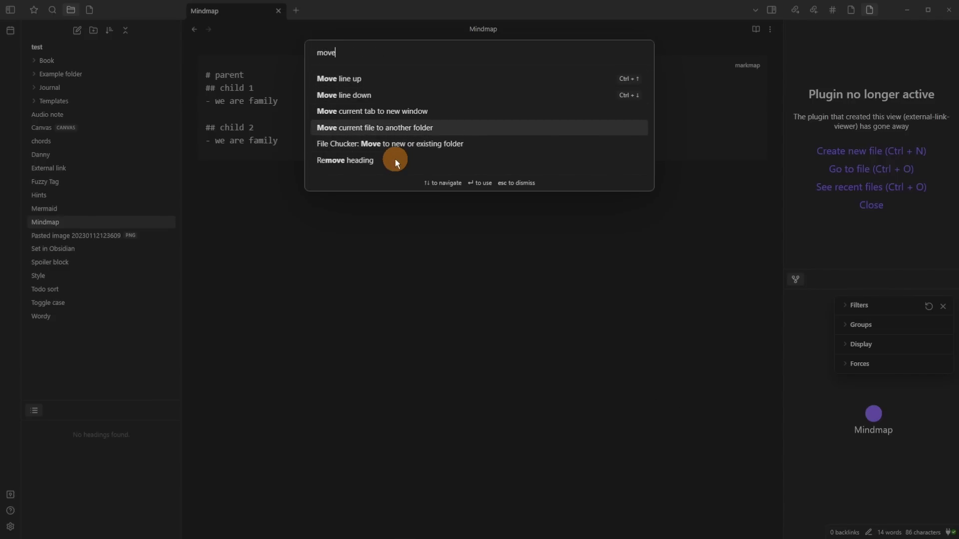
key("Return")
key("Escape")
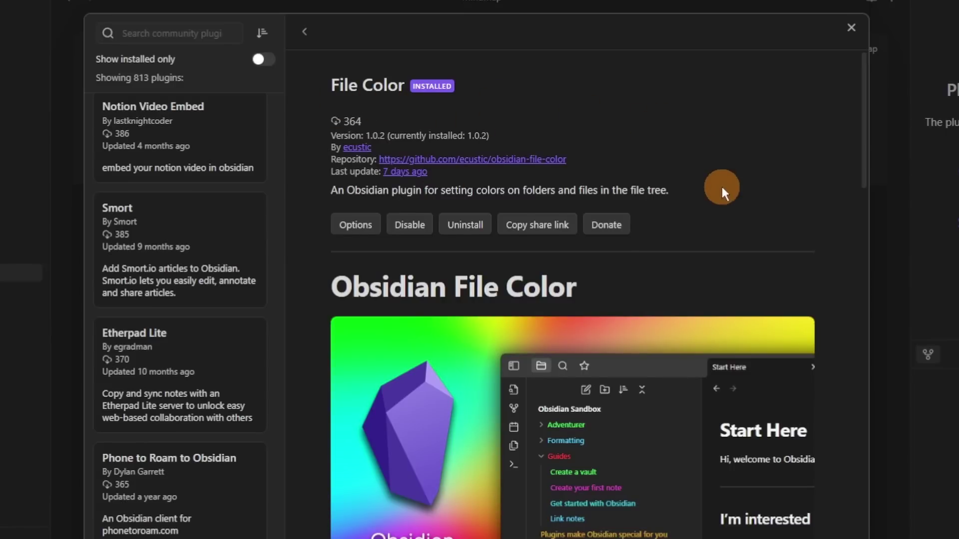
Step: Scroll File Color's readme to the palette screenshot and Compatibility section, then close the browser
scroll(722, 190, "down", 4)
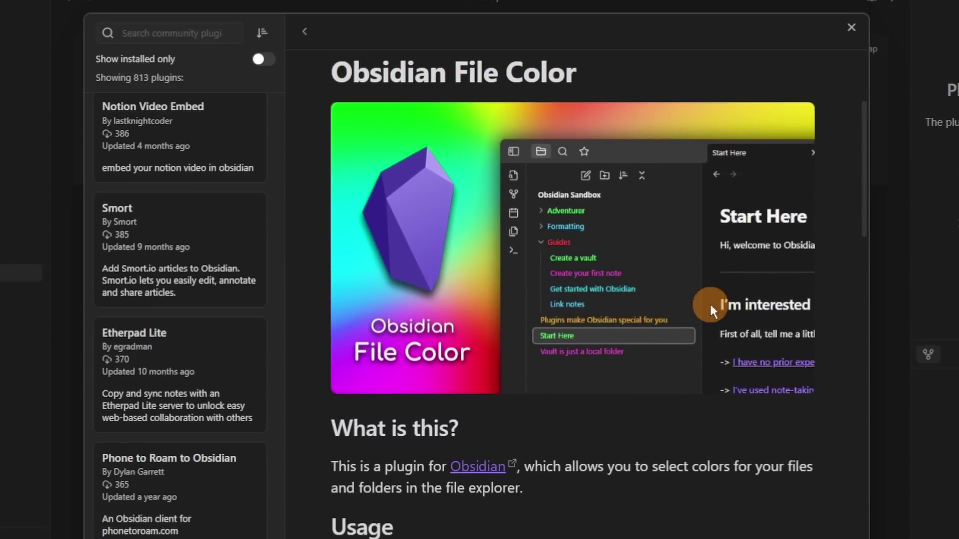
scroll(708, 305, "down", 10)
scroll(579, 391, "down", 9)
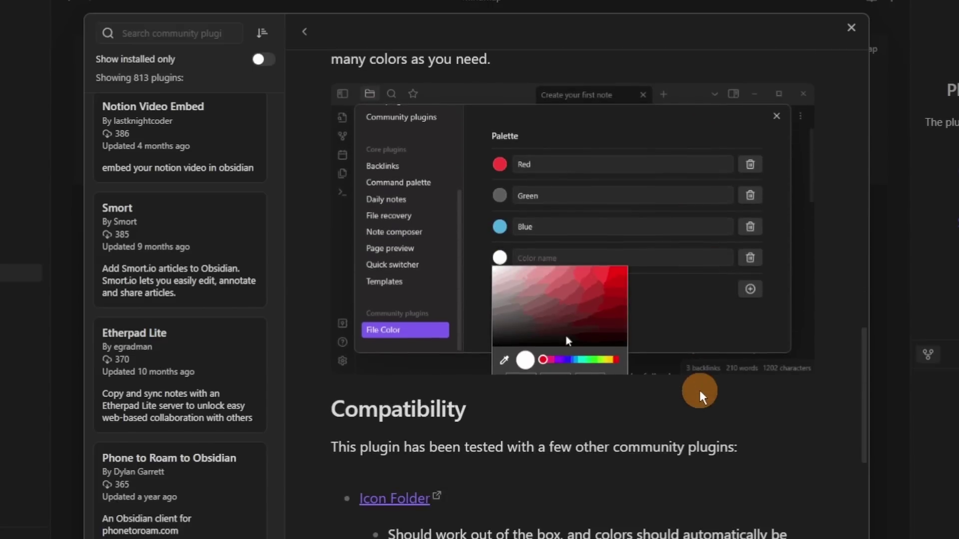
left_click(851, 29)
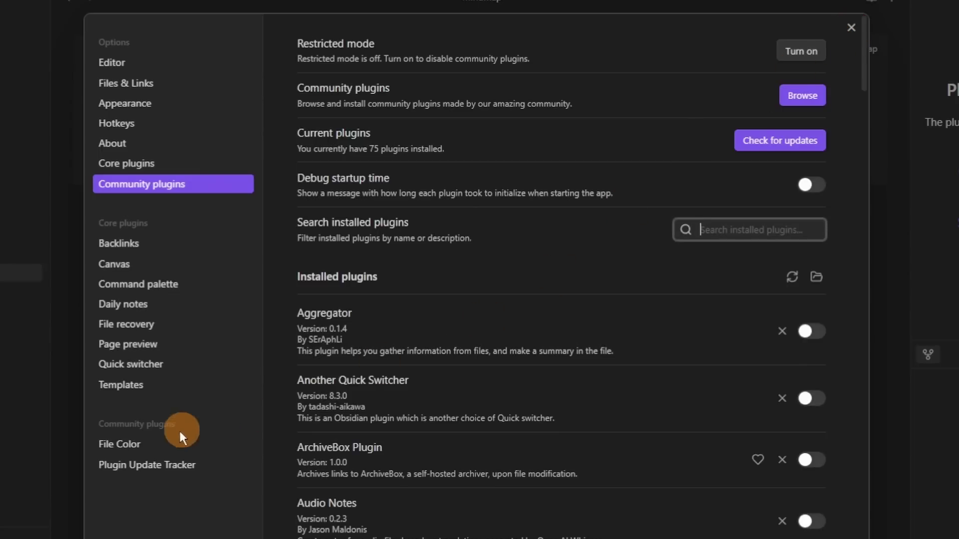
Step: Add a new lilac colour to the File Color palette settings
left_click(168, 447)
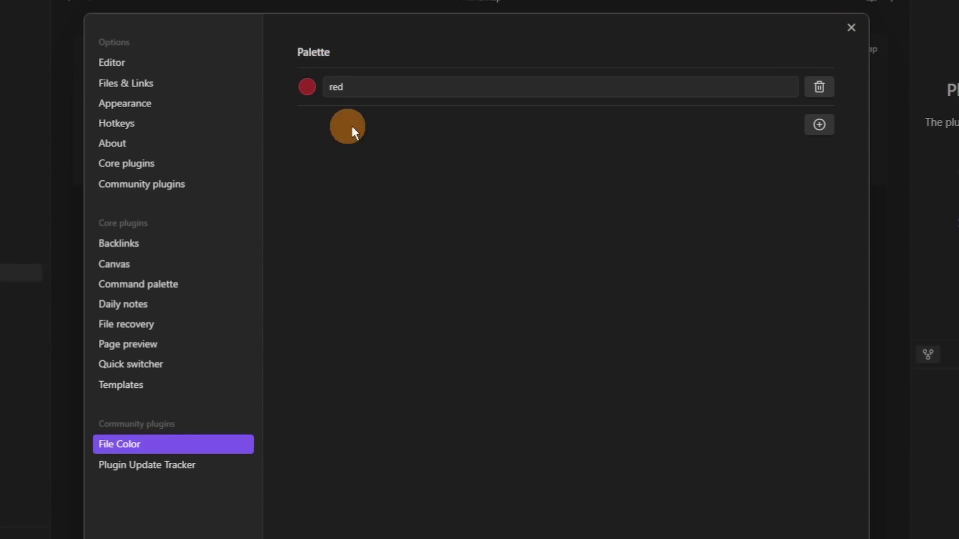
left_click(822, 126)
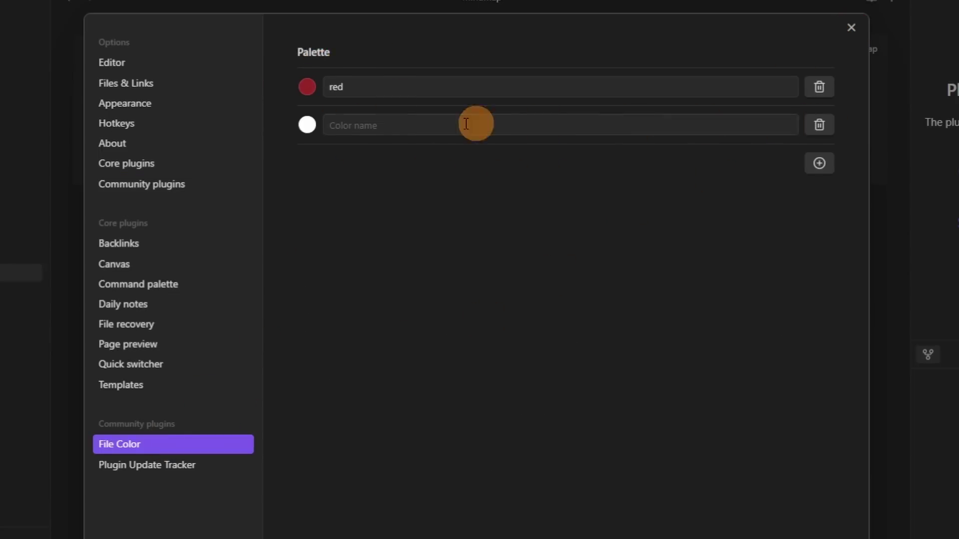
left_click(309, 128)
left_click_drag(383, 188, 415, 207)
left_click_drag(402, 255, 381, 253)
left_click_drag(385, 180, 394, 145)
left_click(602, 227)
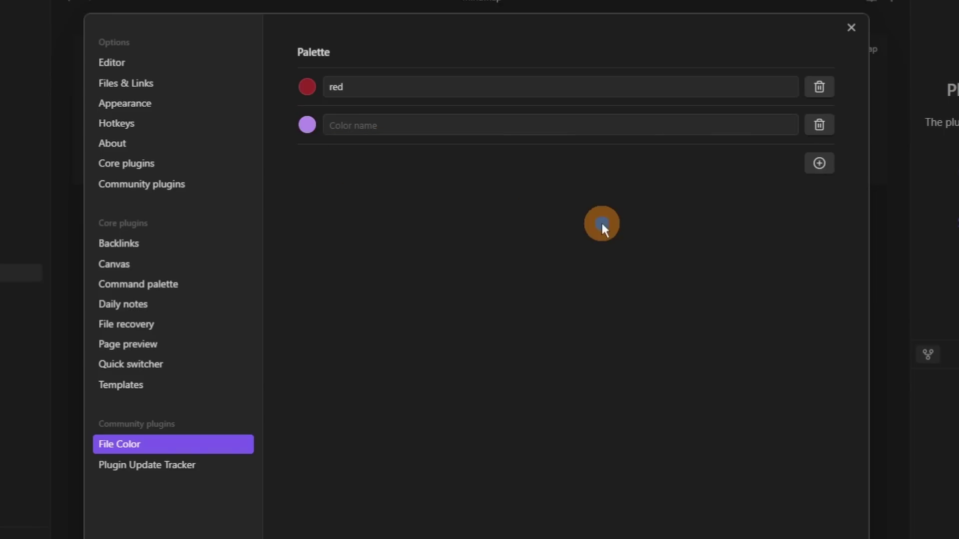
left_click(895, 146)
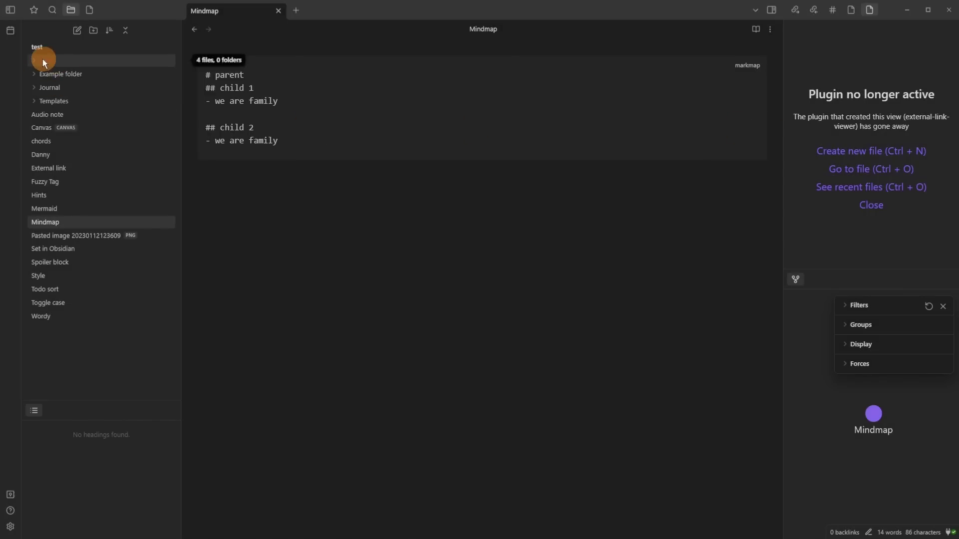
Step: Expand the Book folder and colour the Example folder purple
left_click(35, 61)
left_click(35, 61)
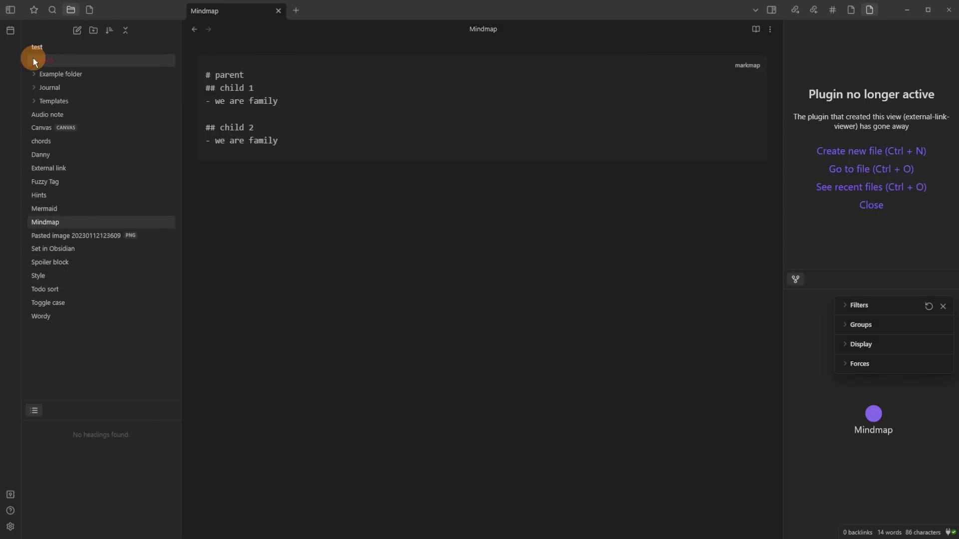
right_click(65, 76)
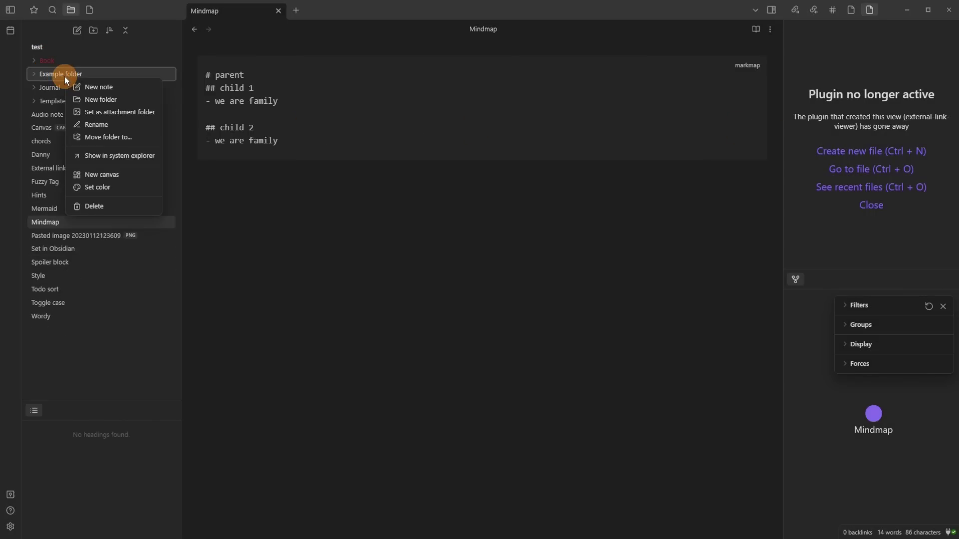
left_click(139, 190)
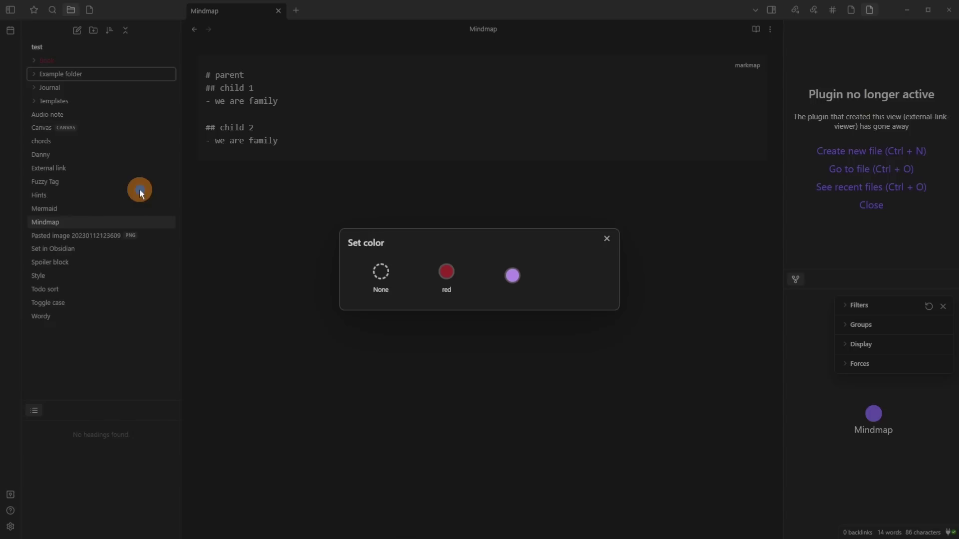
left_click(507, 279)
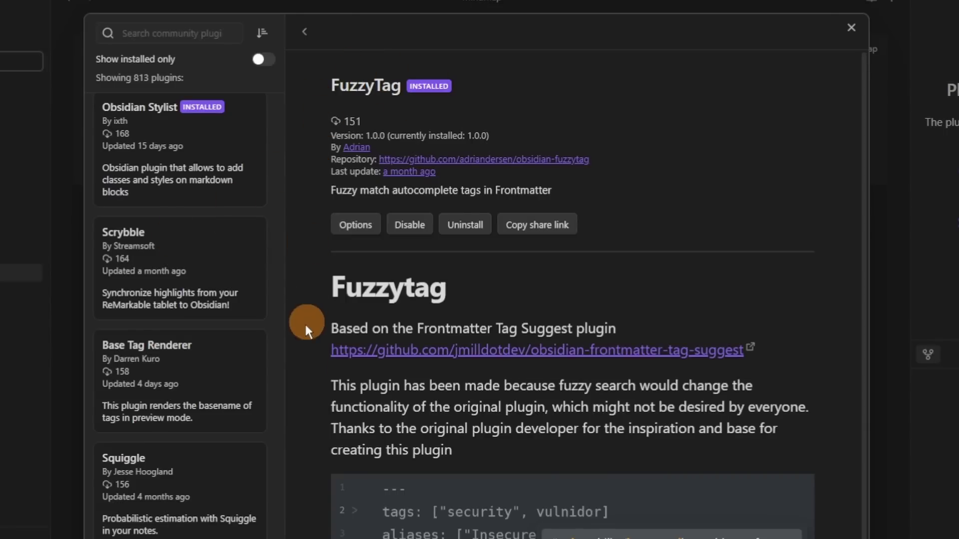
Step: Close the plugin browser and settings, and open the Fuzzy Tag note
scroll(302, 334, "down", 2)
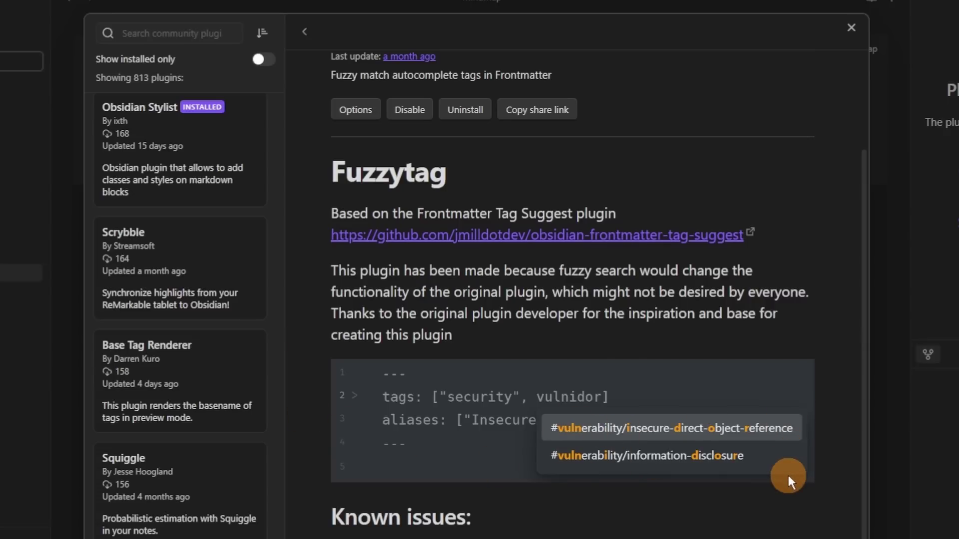
left_click(41, 429)
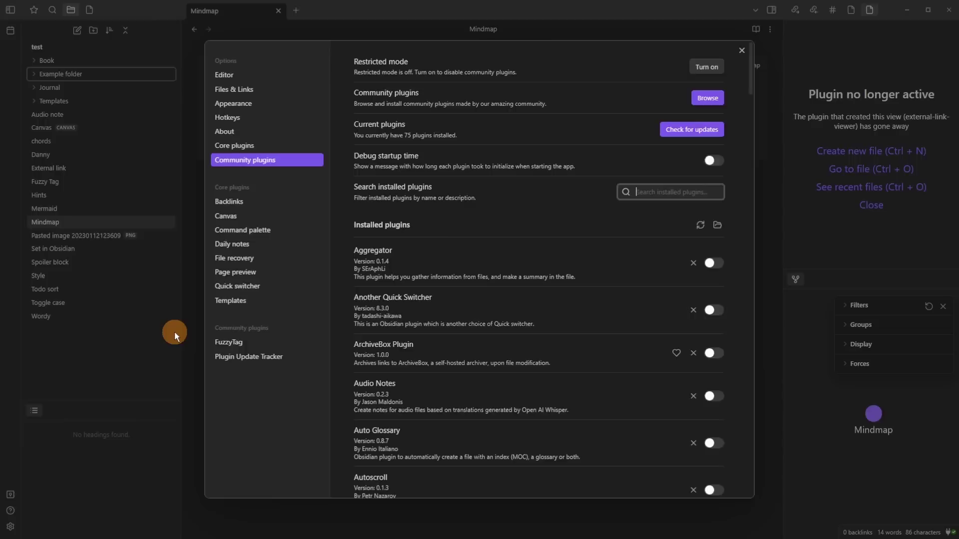
key("Escape")
mouse_move(116, 293)
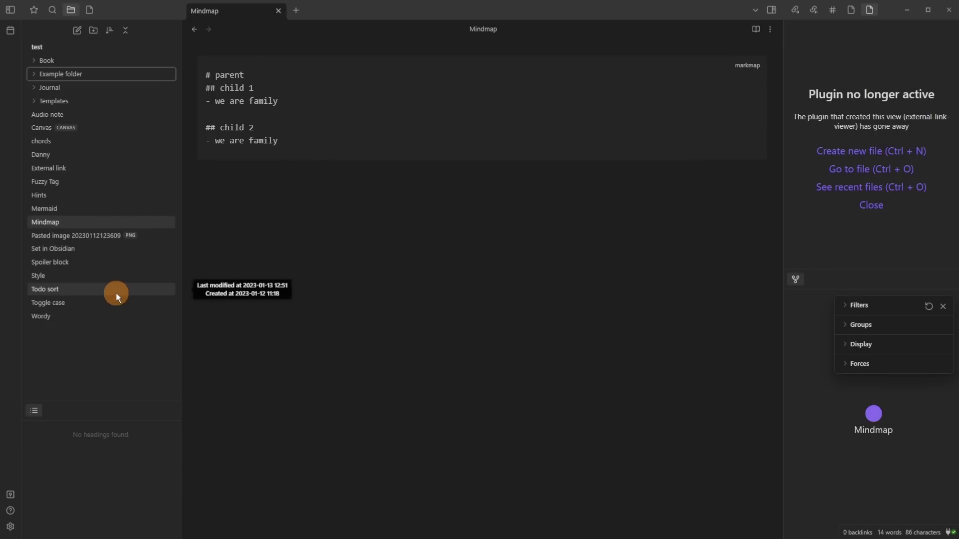
left_click(100, 184)
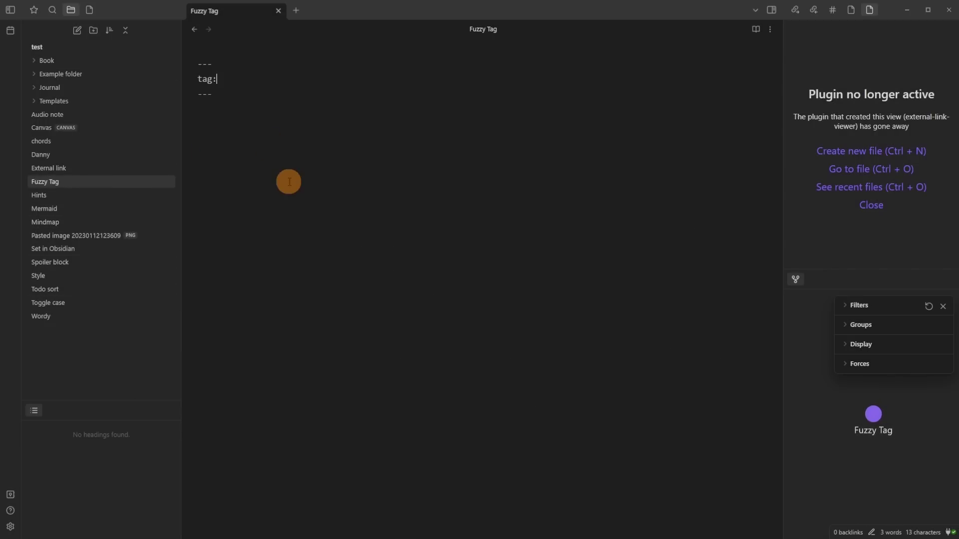
Step: Show the tags pane and type 'b' after 'tag:' to get the #book suggestion
left_click(830, 11)
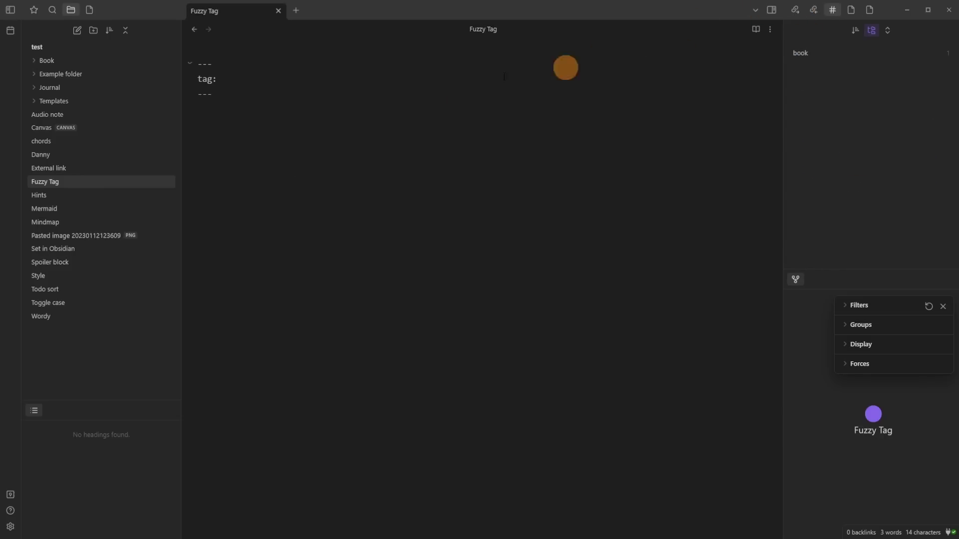
left_click(235, 79)
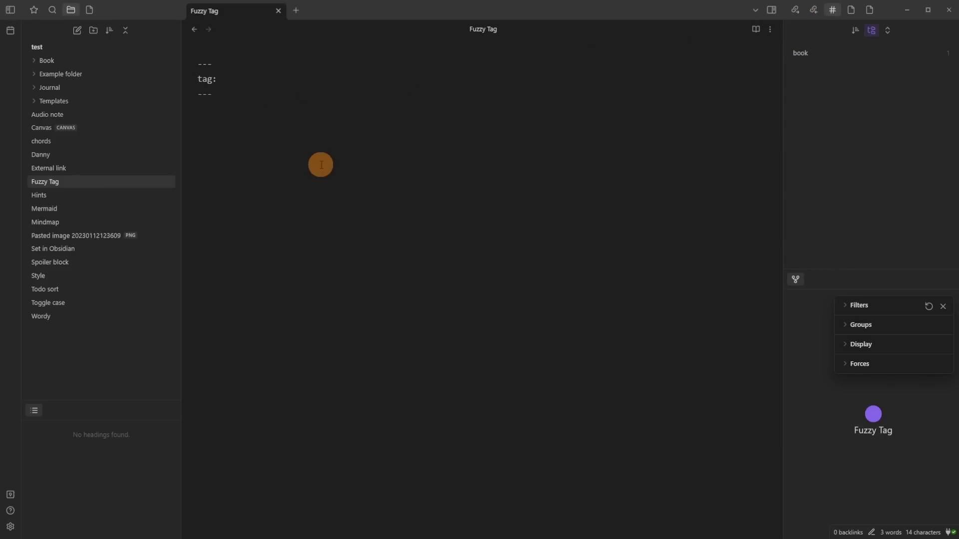
type("b")
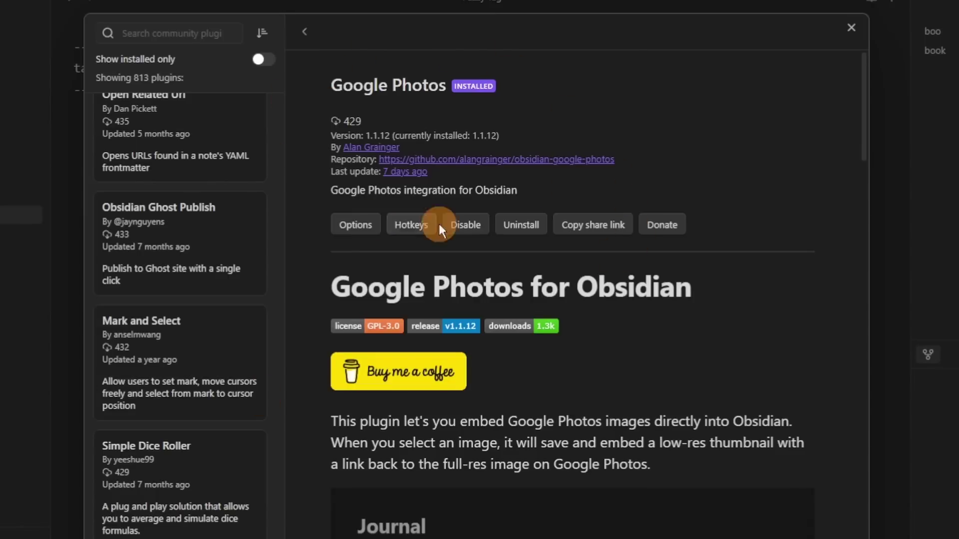
Step: Scroll through the Google Photos plugin readme
scroll(742, 321, "down", 6)
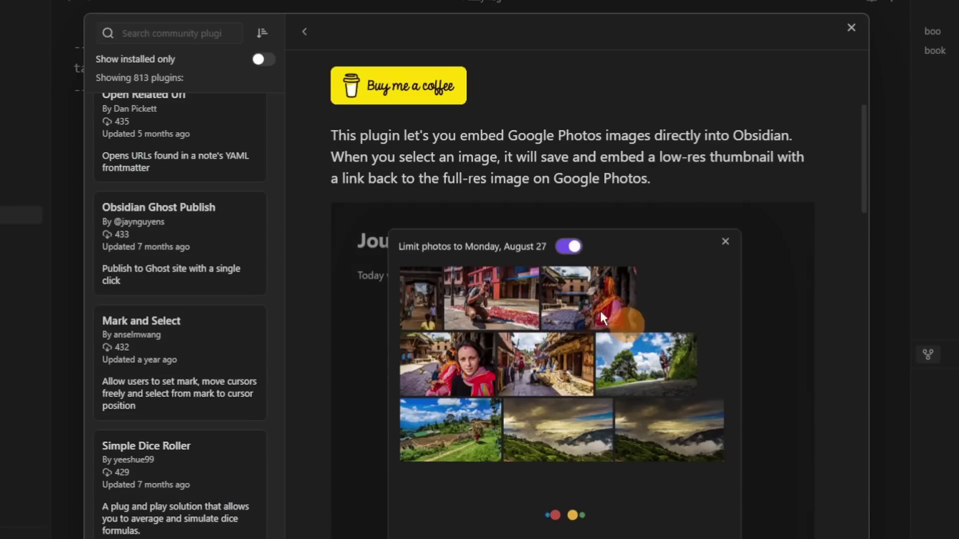
scroll(810, 466, "down", 10)
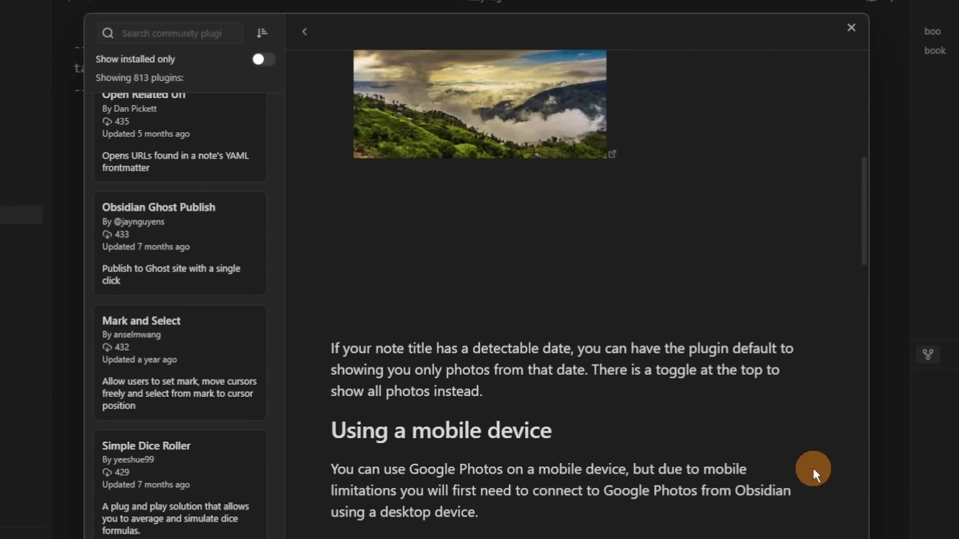
scroll(662, 385, "down", 15)
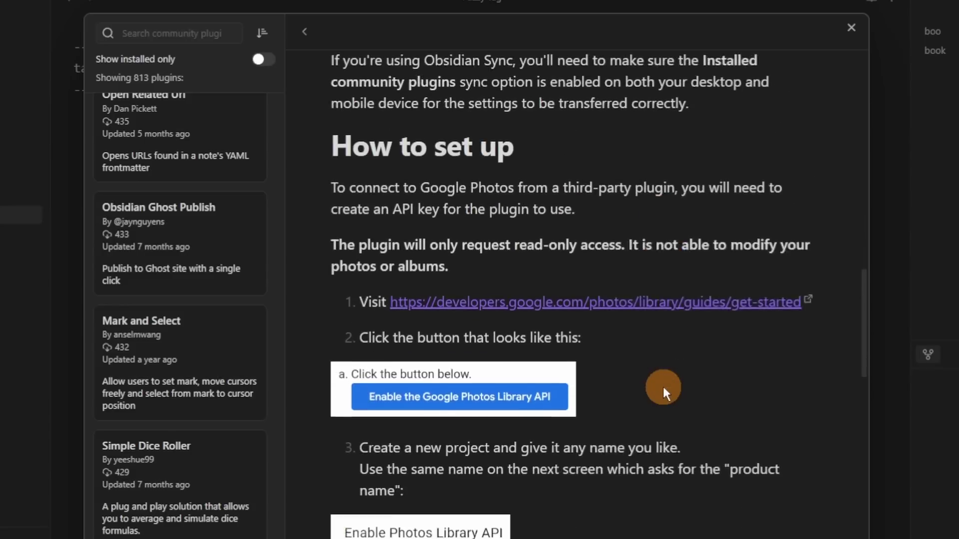
scroll(662, 385, "down", 2)
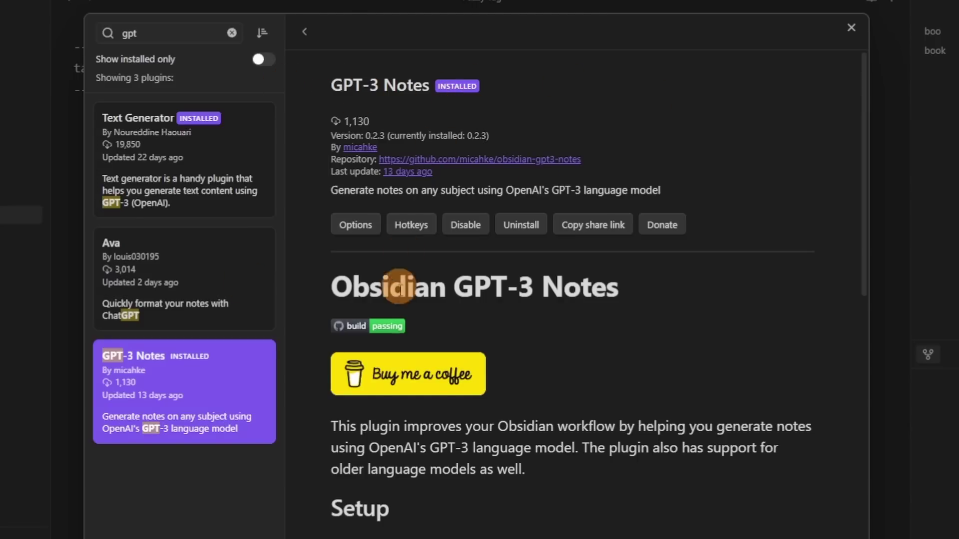
Step: Scroll the GPT-3 Notes readme and view its plugin settings via Options
scroll(605, 298, "down", 14)
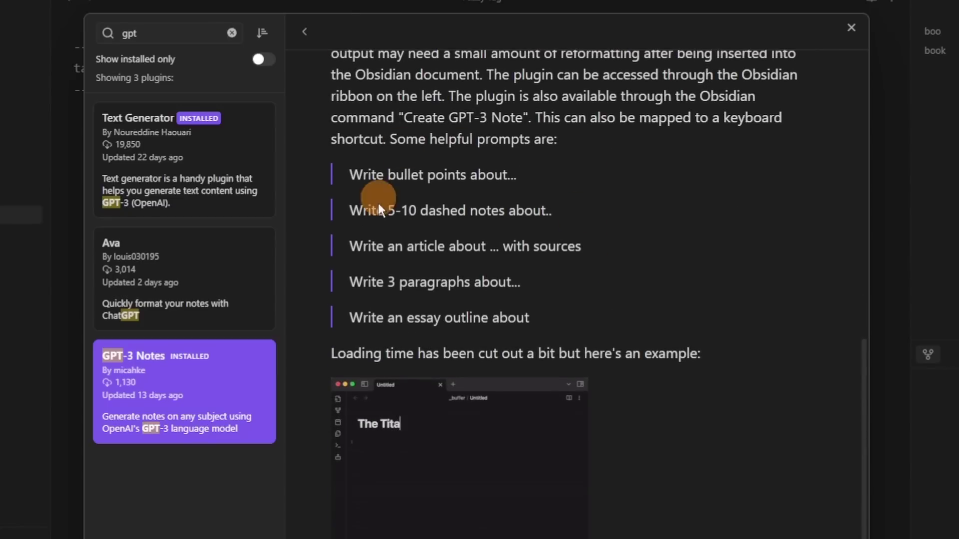
scroll(694, 296, "down", 2)
scroll(693, 292, "down", 3)
scroll(693, 292, "up", 18)
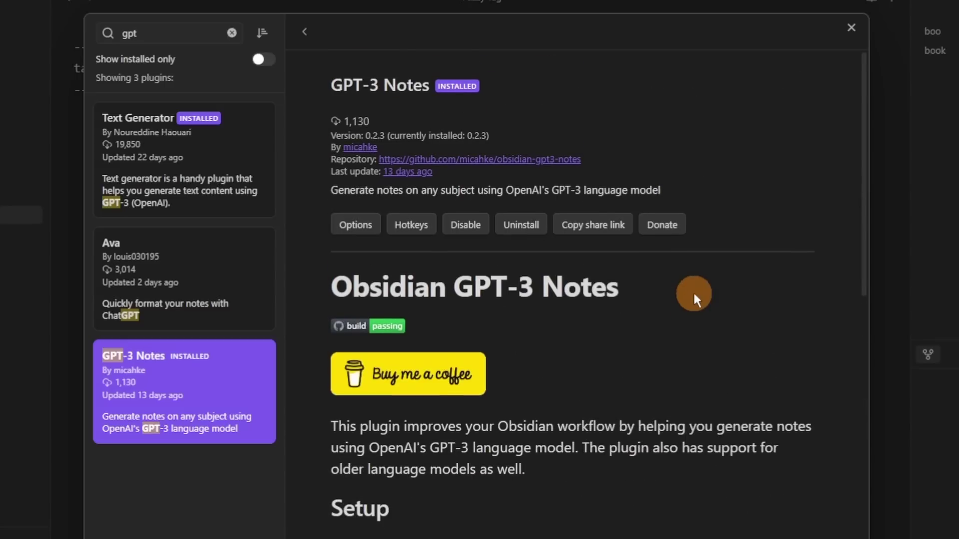
left_click(372, 230)
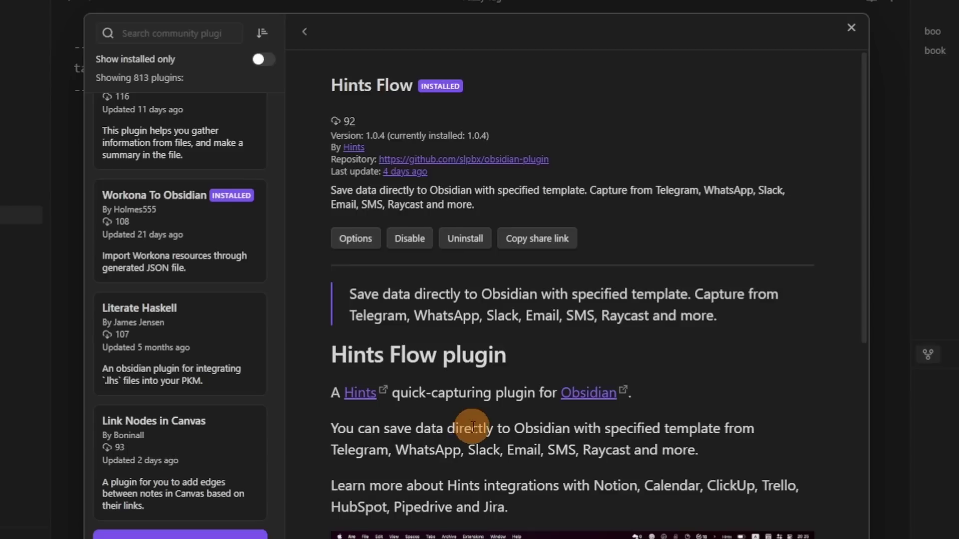
Step: Read through the Hints Flow and Hugo preview obsidian plugin readmes
scroll(367, 402, "down", 9)
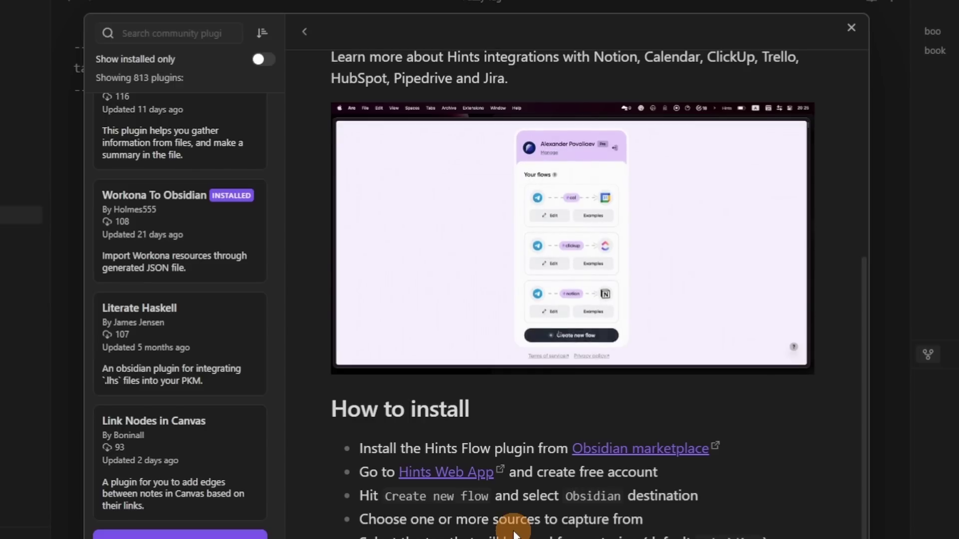
scroll(514, 529, "down", 5)
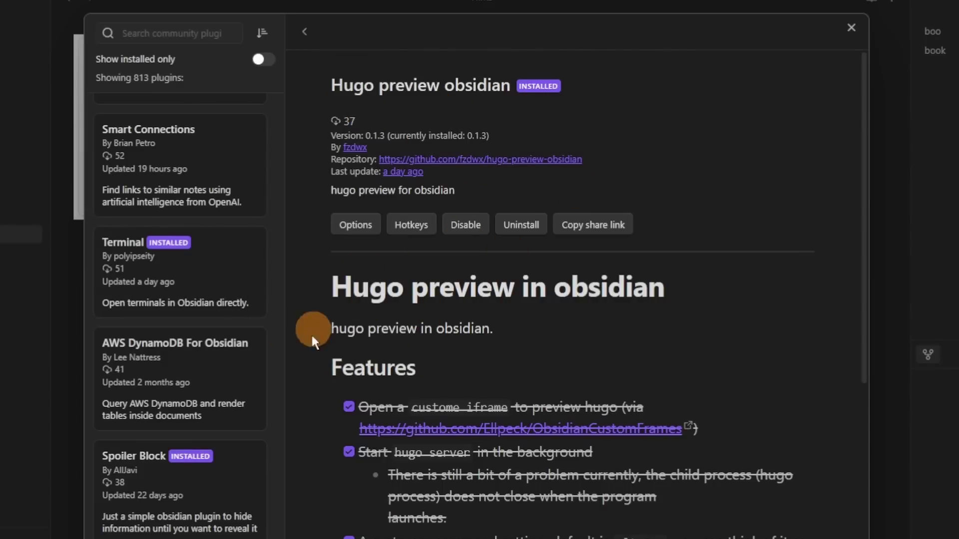
scroll(627, 367, "down", 12)
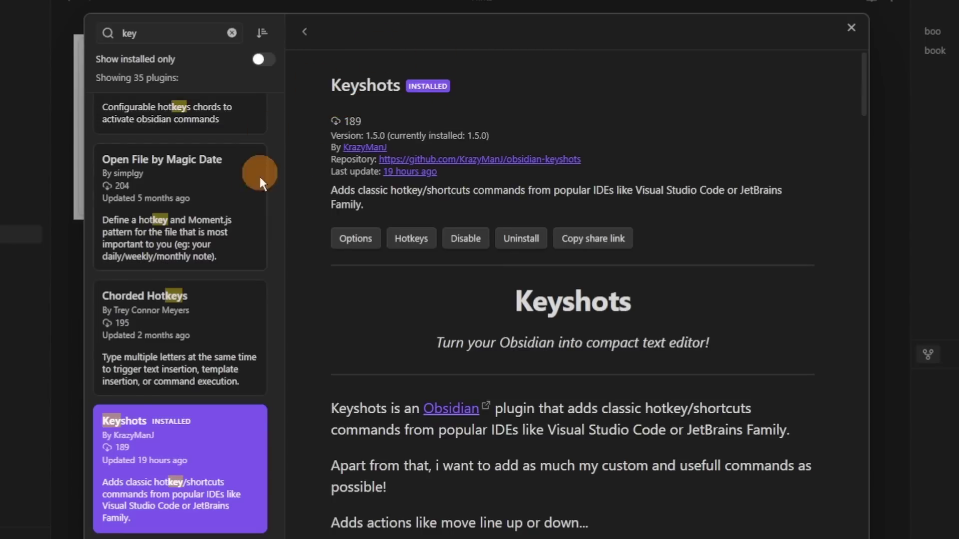
Step: Scroll through the Keyshots plugin readme
scroll(687, 363, "down", 4)
scroll(690, 367, "down", 2)
scroll(491, 329, "down", 7)
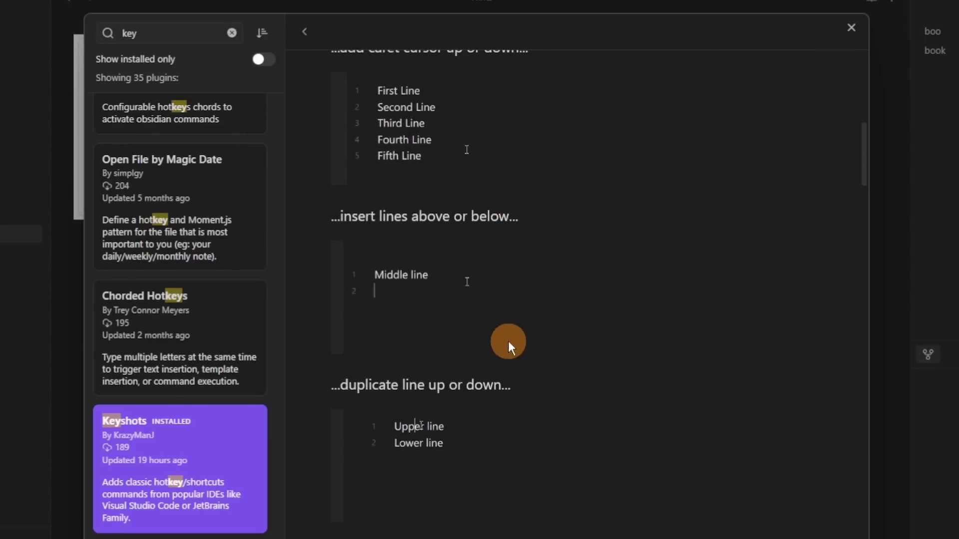
scroll(508, 340, "up", 12)
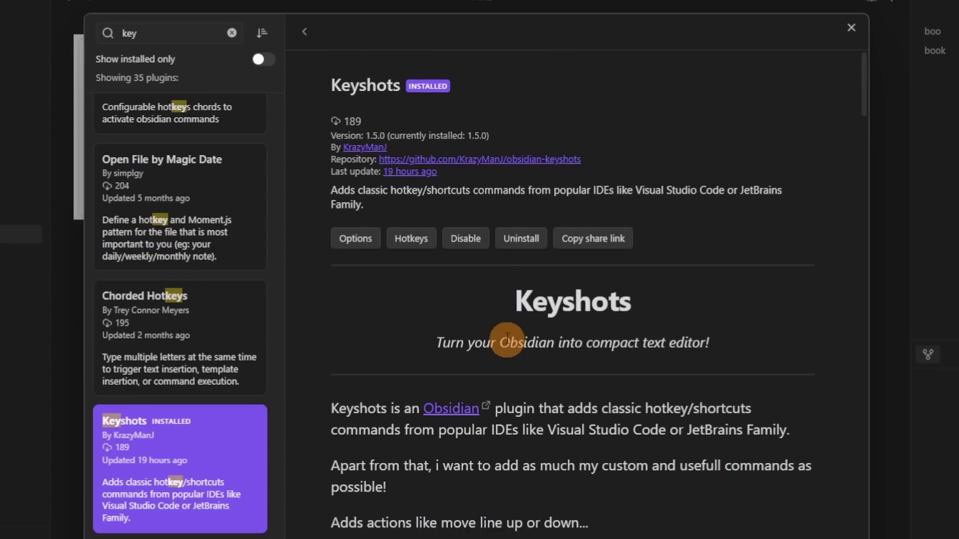
Step: List the unassigned Keyshots commands in Hotkeys, then open the Local images plus page
left_click(424, 239)
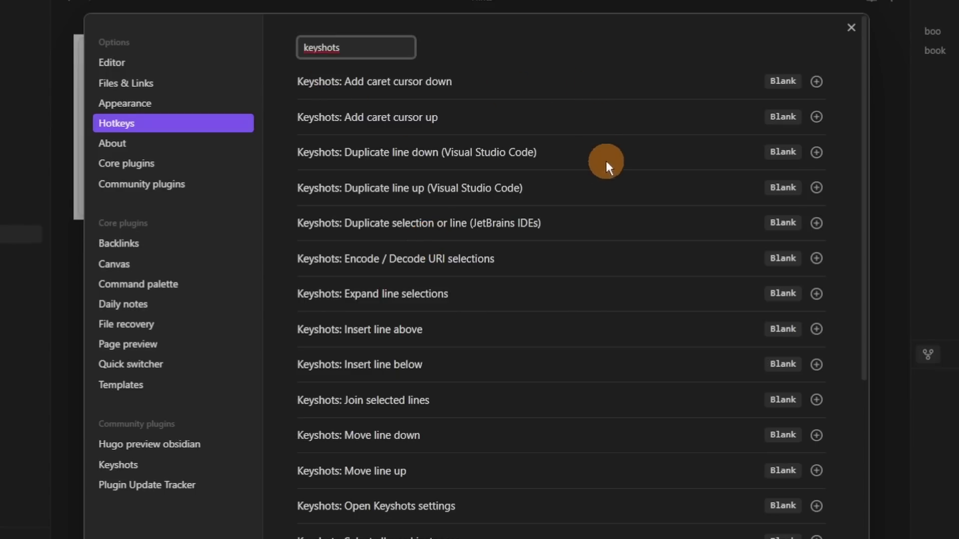
scroll(585, 312, "down", 6)
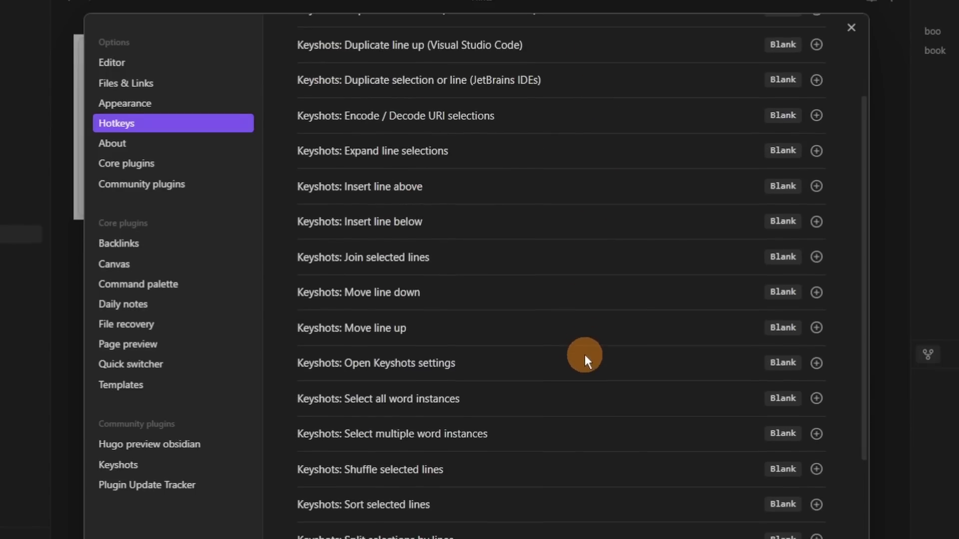
scroll(588, 368, "down", 4)
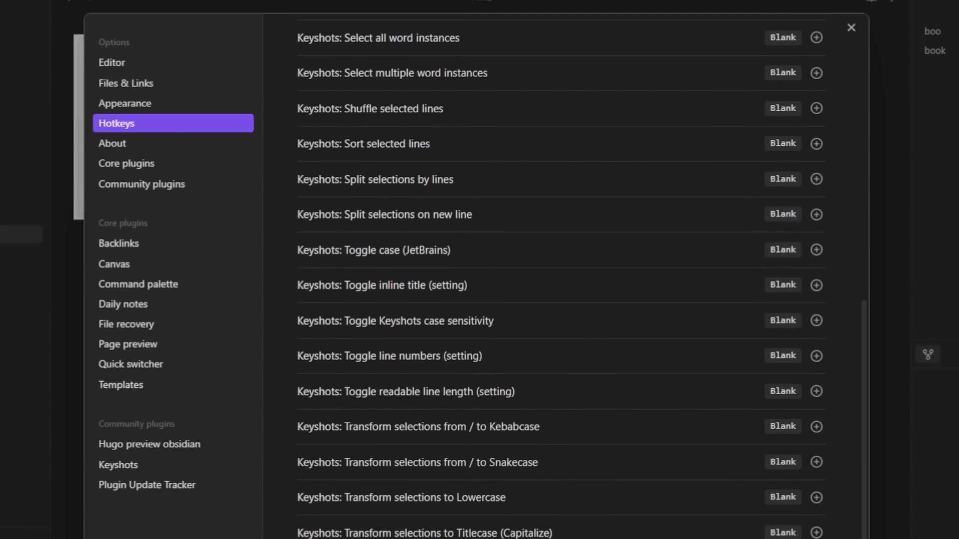
left_click(371, 231)
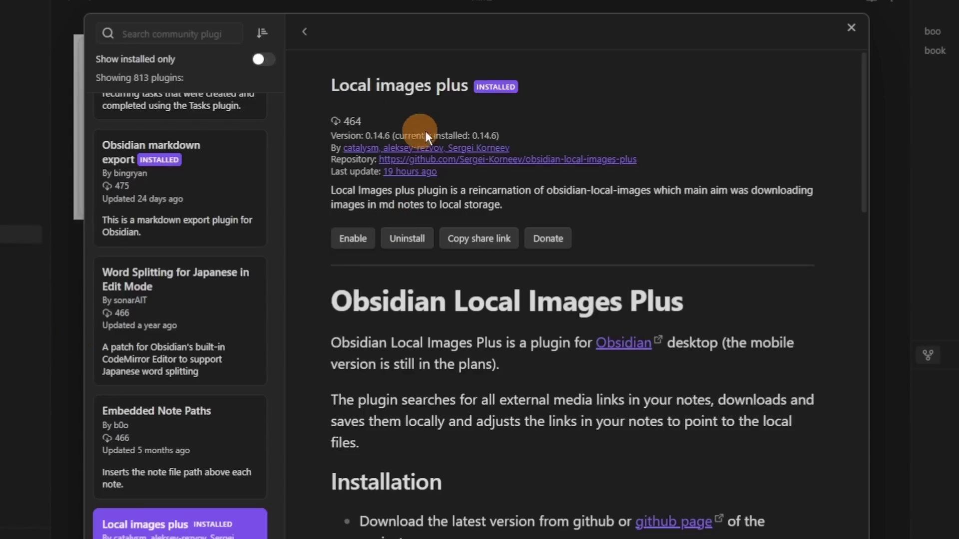
Step: Scroll the Local images plus and MathJax WikiLinks readmes, then search plugins for 'merma'
scroll(606, 321, "down", 5)
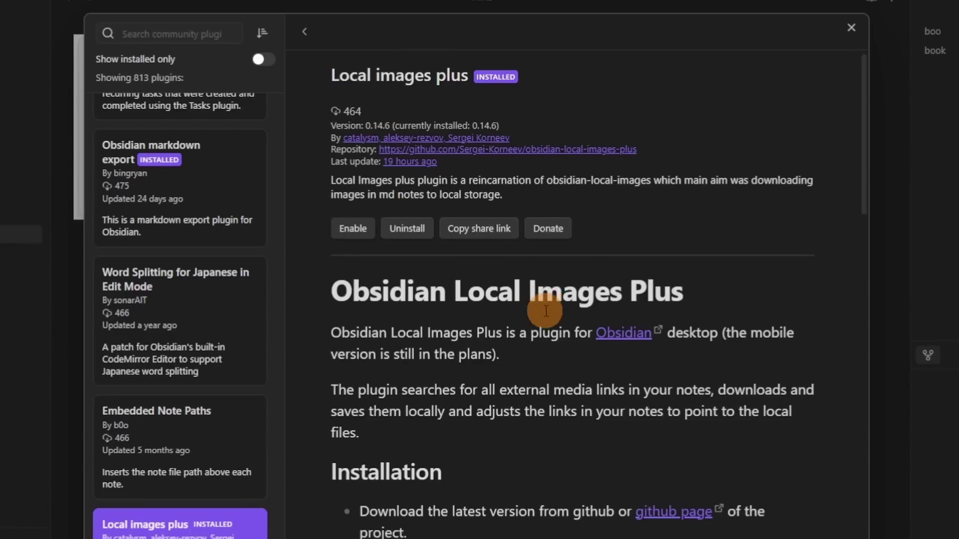
scroll(544, 309, "down", 6)
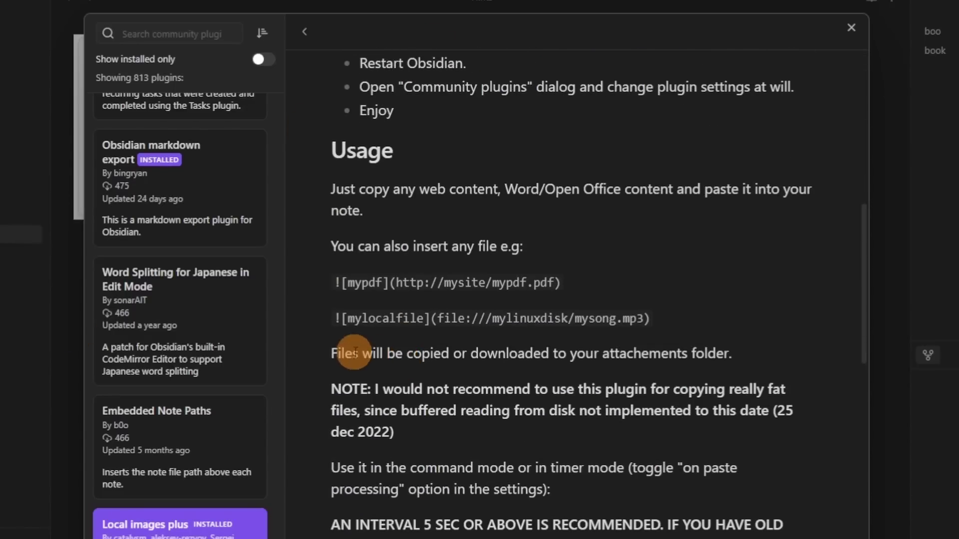
scroll(515, 350, "down", 6)
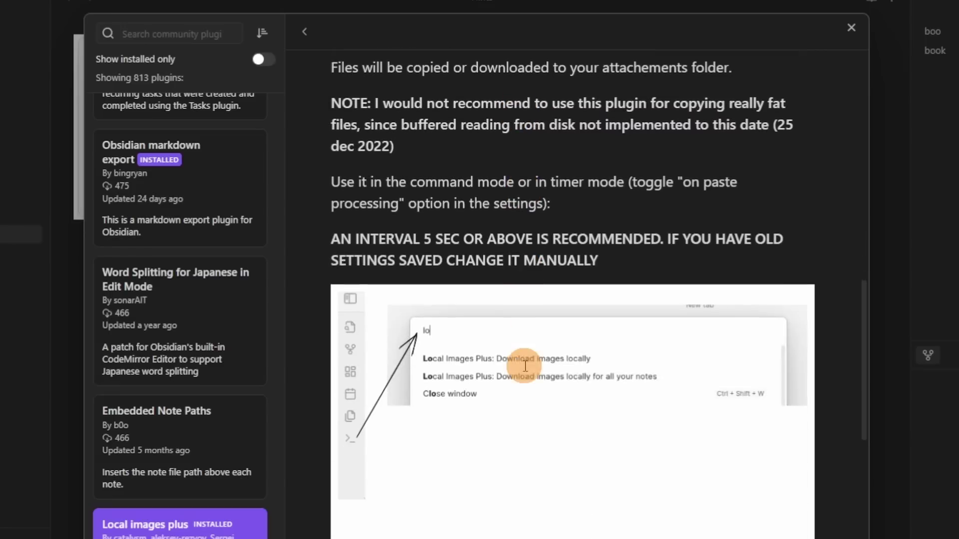
scroll(564, 532, "down", 6)
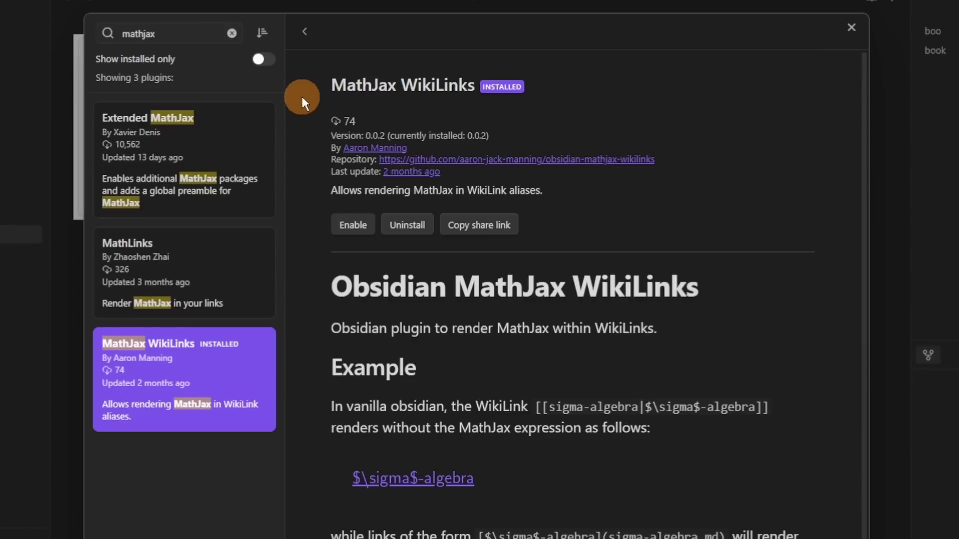
scroll(579, 389, "down", 3)
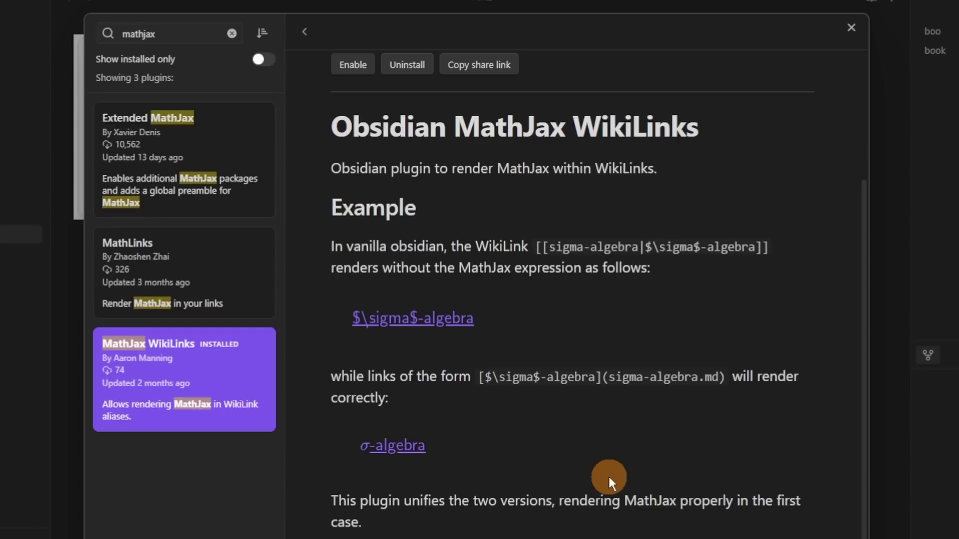
key("ctrl+a")
type("merma")
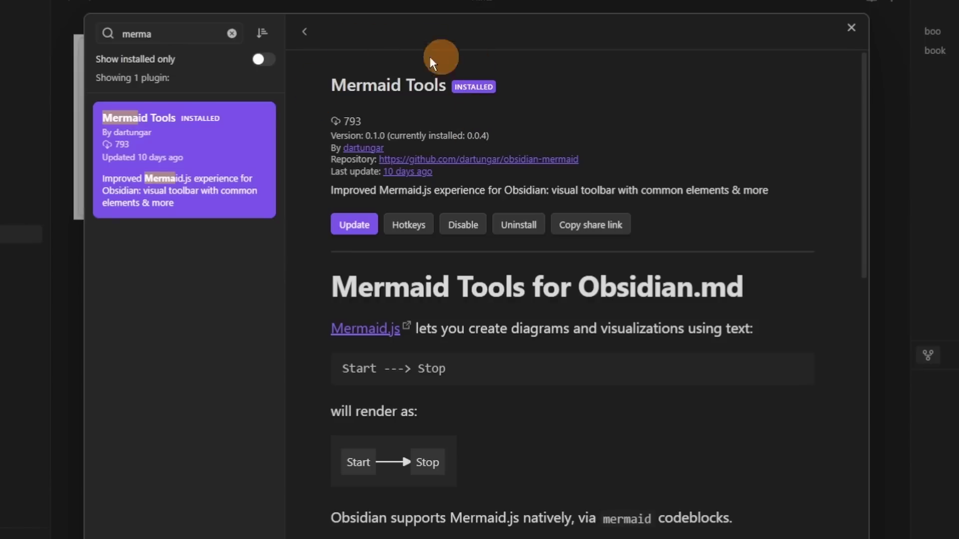
Step: Scroll the Mermaid Tools readme and close settings to return to the Mermaid note
scroll(684, 235, "down", 3)
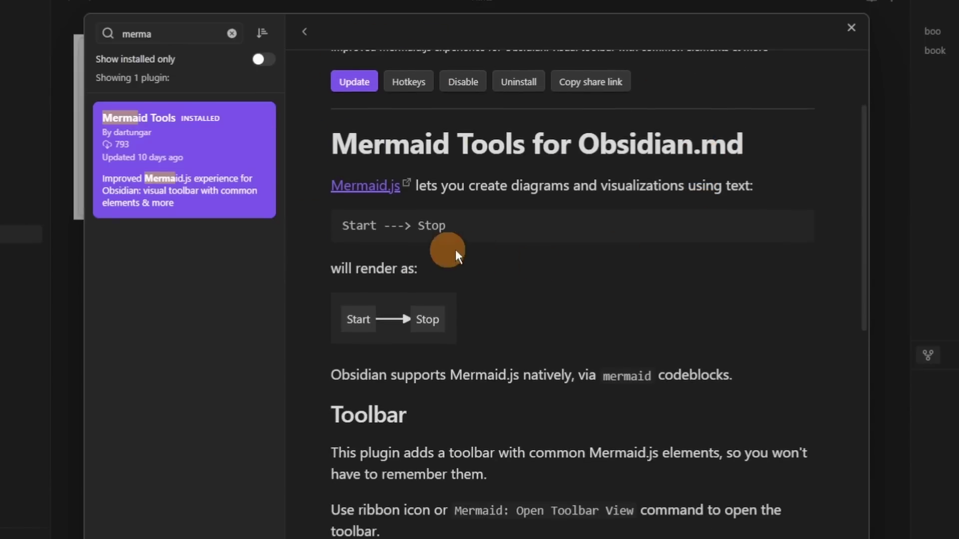
scroll(621, 372, "down", 5)
scroll(550, 422, "down", 4)
left_click(898, 286)
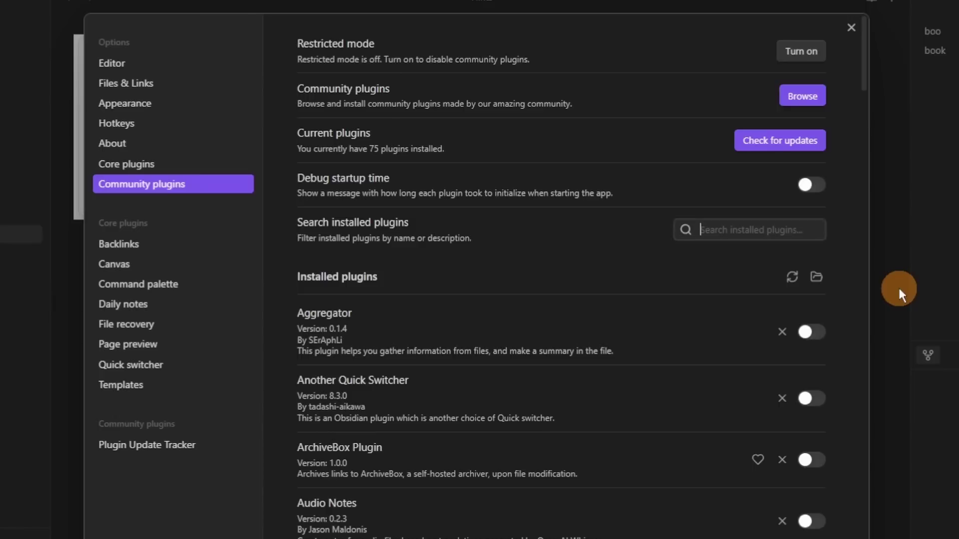
left_click(898, 287)
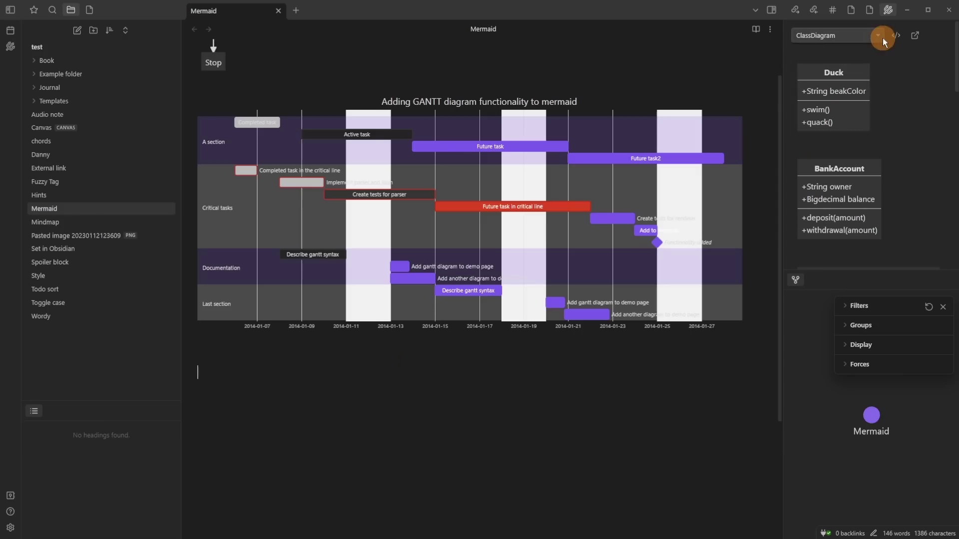
Step: Edit the empty mermaid code block and bring up the Mermaid toolbar's diagram types
left_click(591, 226)
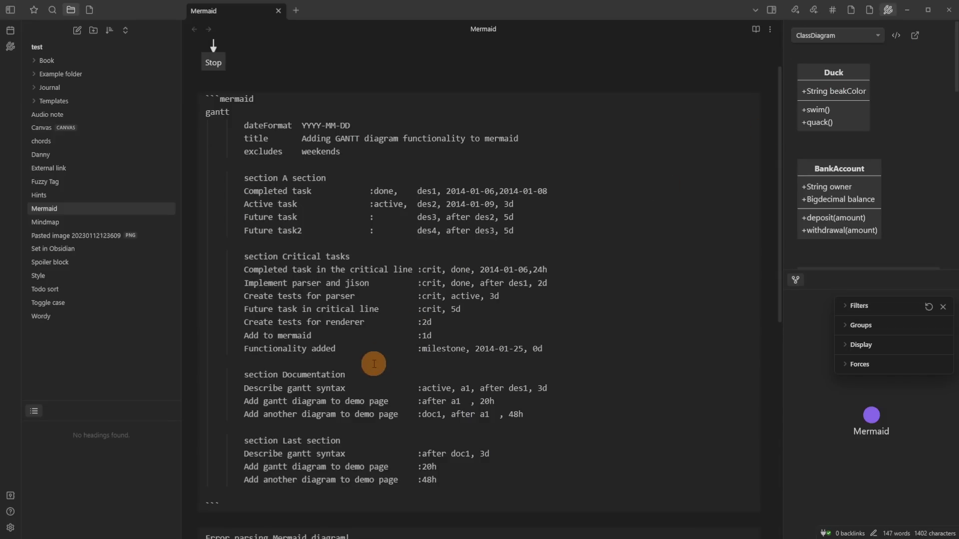
scroll(367, 349, "down", 5)
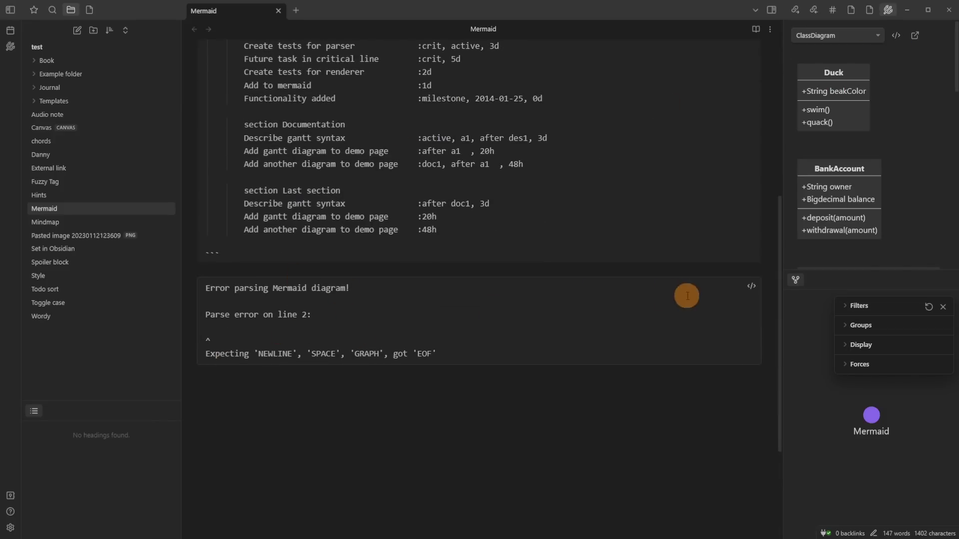
left_click(752, 285)
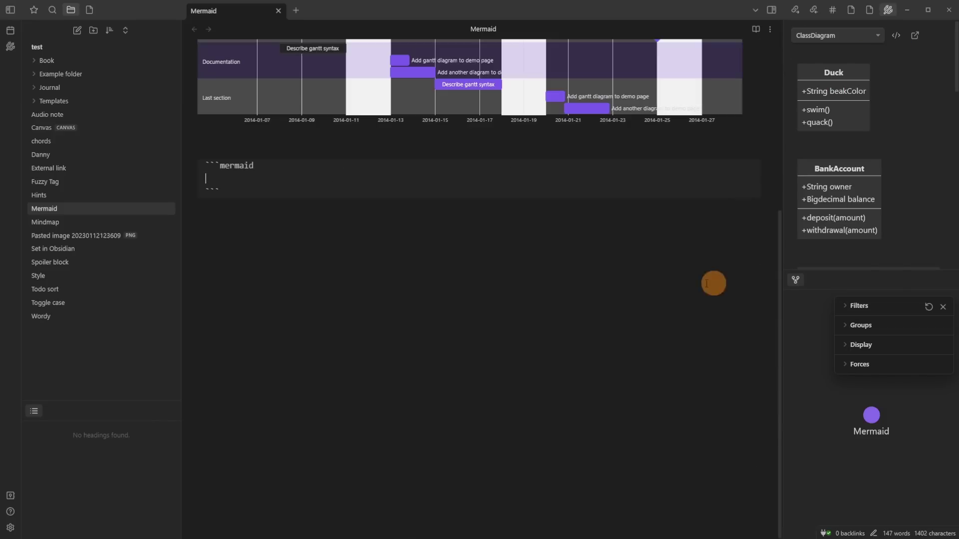
left_click(873, 40)
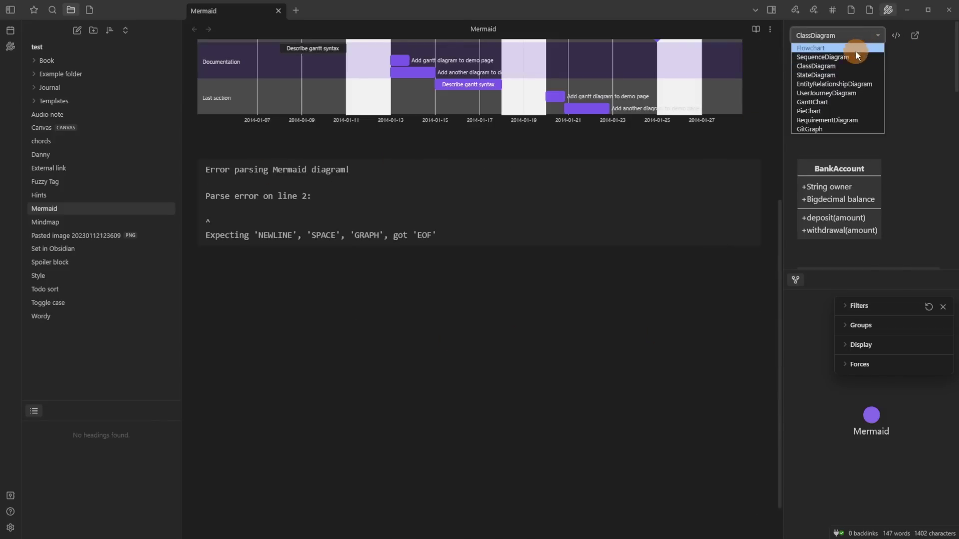
key("Escape")
Step: Insert a sample GanttChart template into the block and review its source
left_click(834, 109)
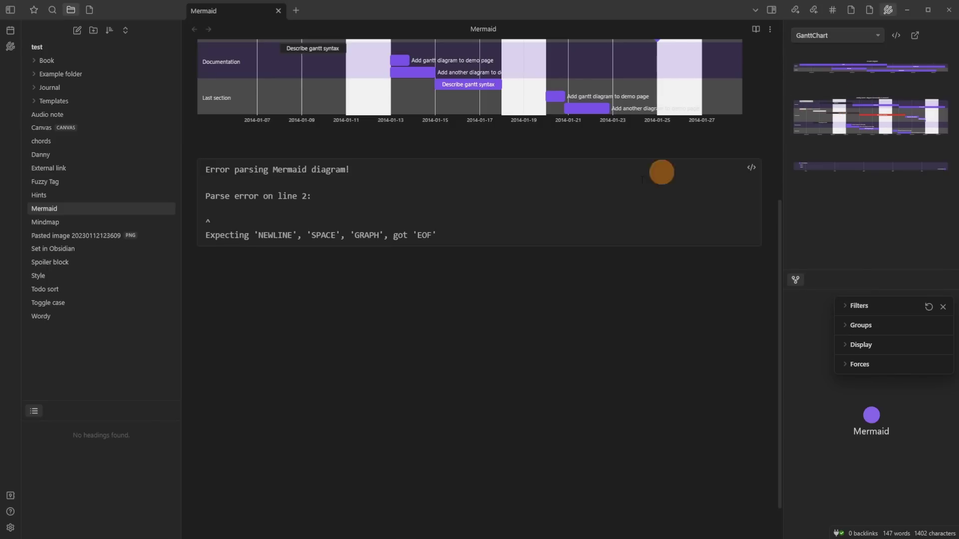
left_click(879, 123)
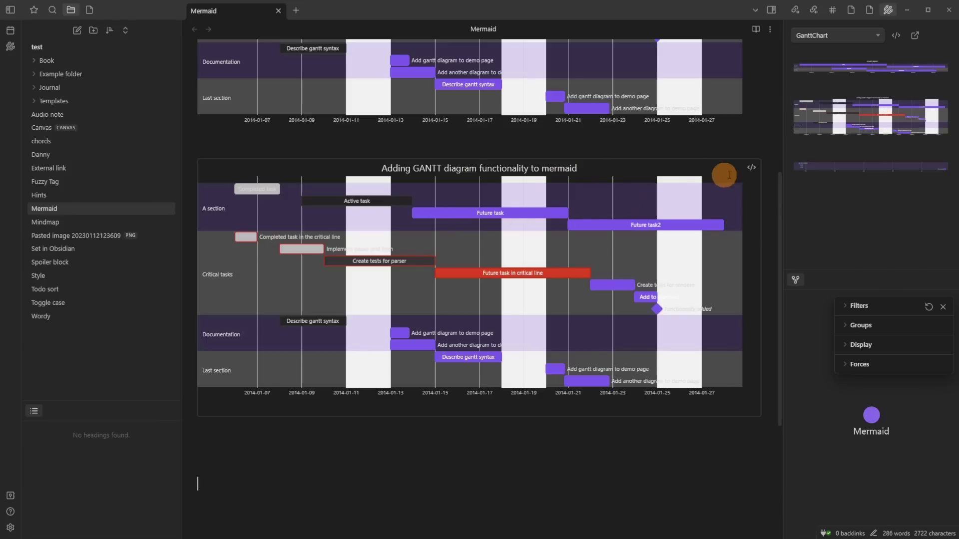
left_click(751, 167)
scroll(279, 225, "down", 4)
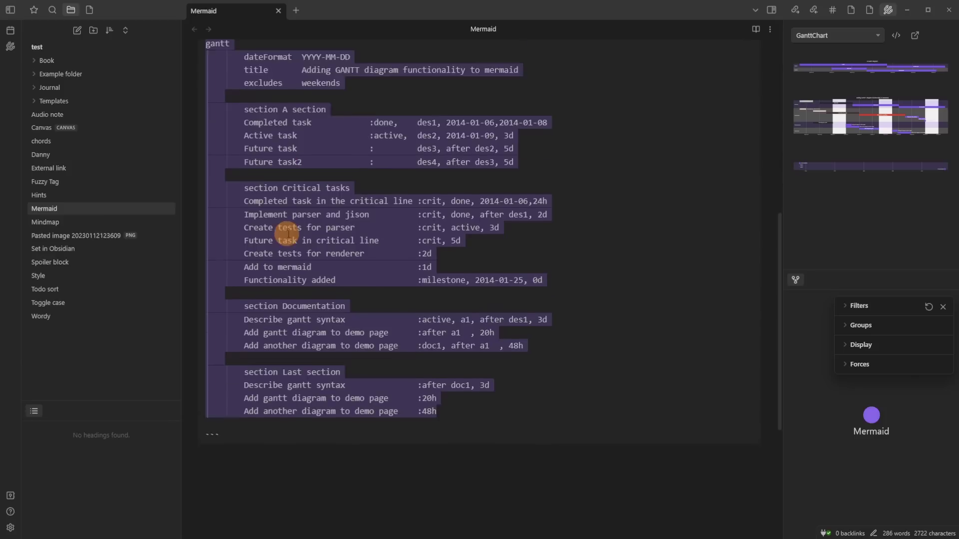
scroll(284, 250, "up", 4)
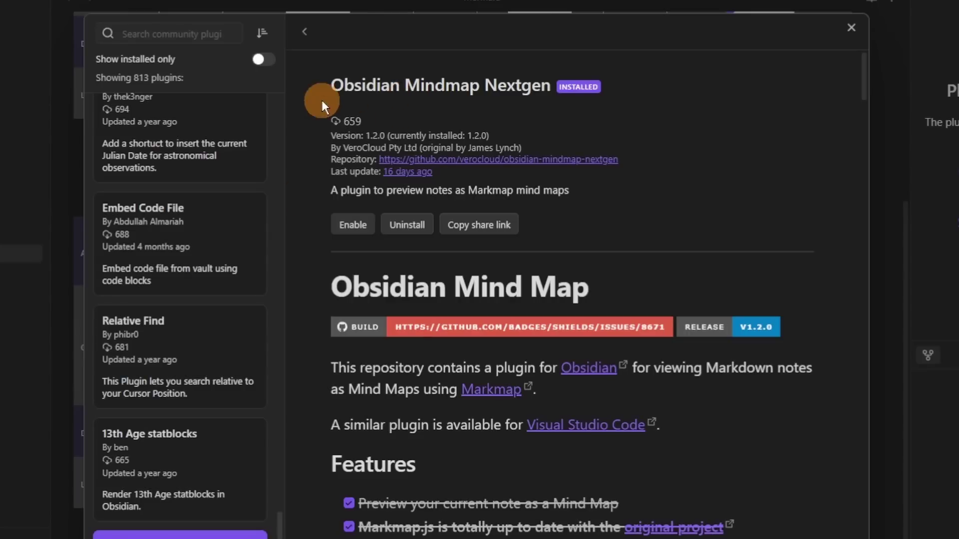
Step: Scroll the Mindmap Nextgen readme down to its customization settings table
scroll(667, 241, "down", 12)
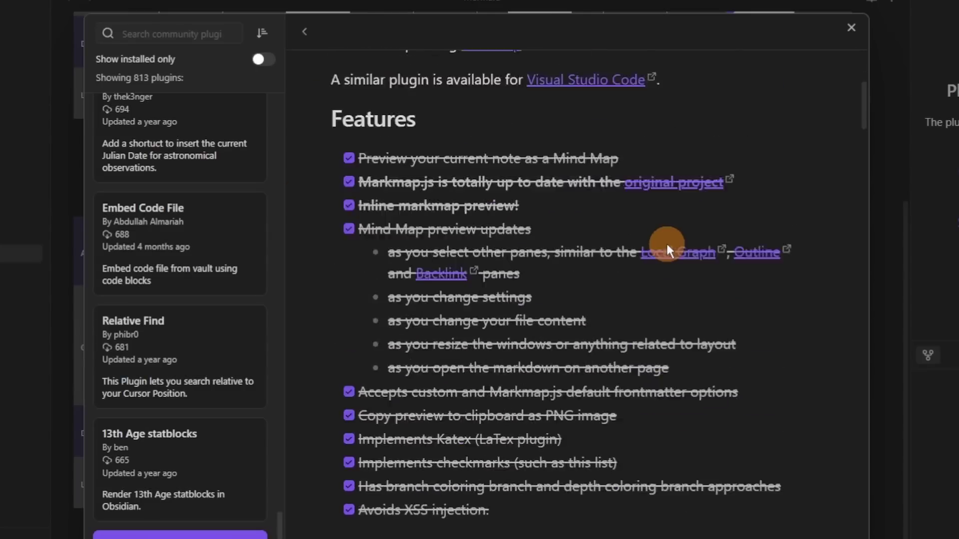
scroll(667, 245, "down", 3)
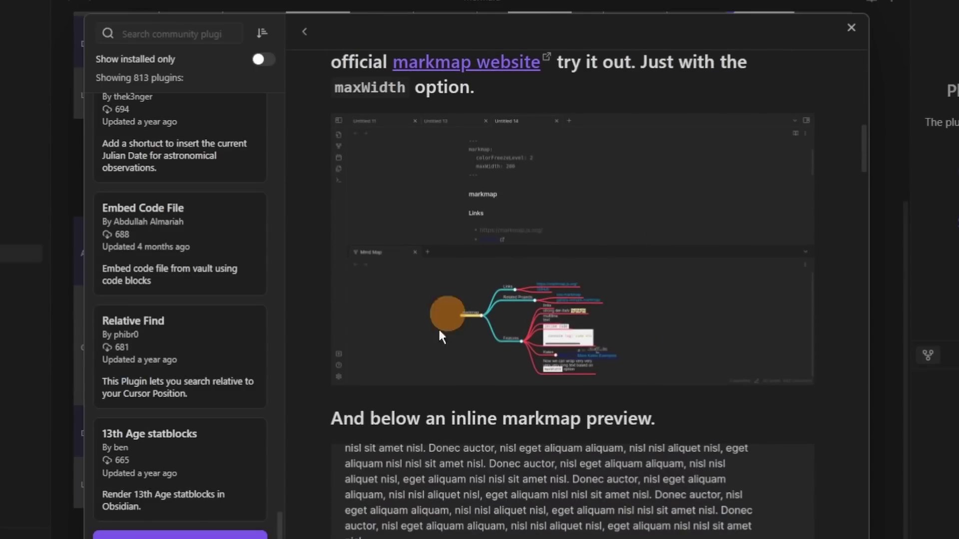
scroll(439, 380, "down", 2)
scroll(438, 439, "down", 2)
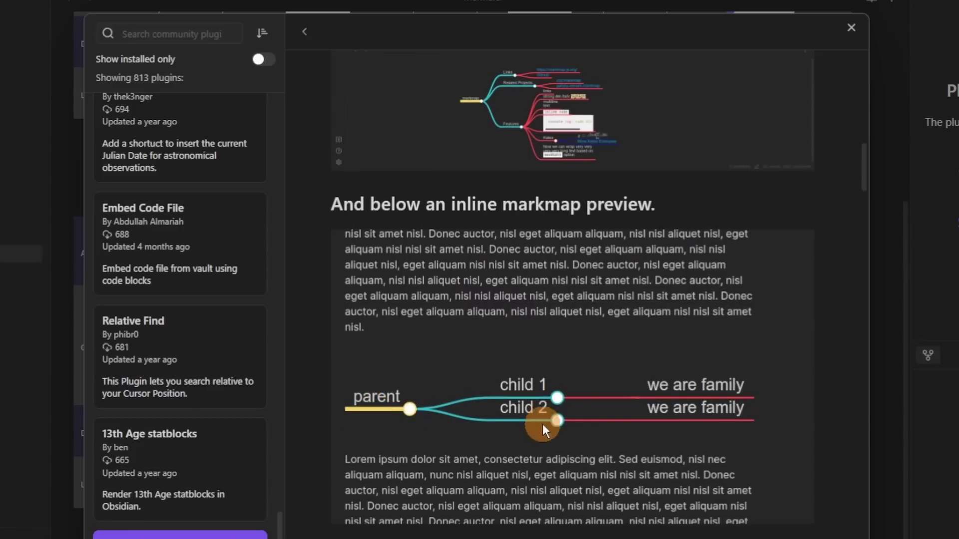
scroll(649, 476, "down", 6)
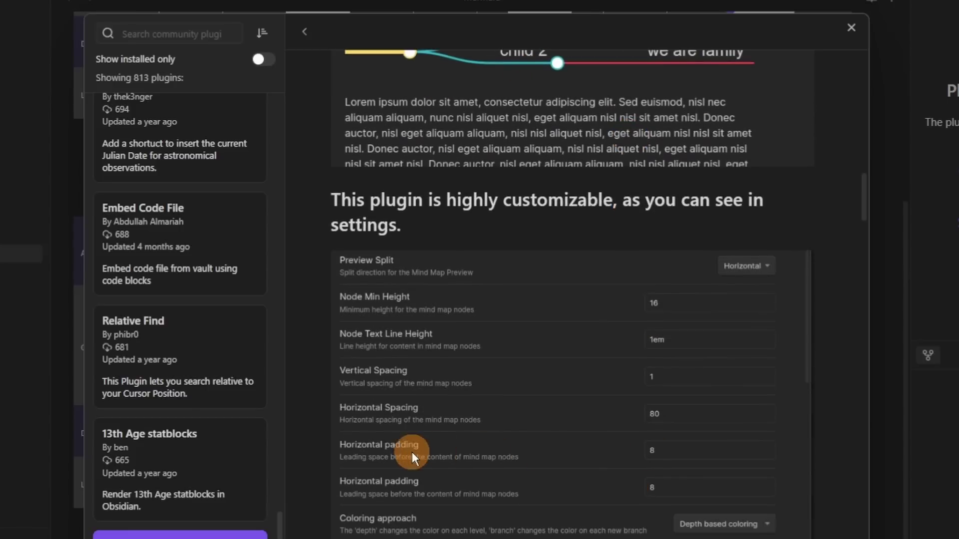
scroll(603, 470, "down", 1)
scroll(603, 469, "down", 2)
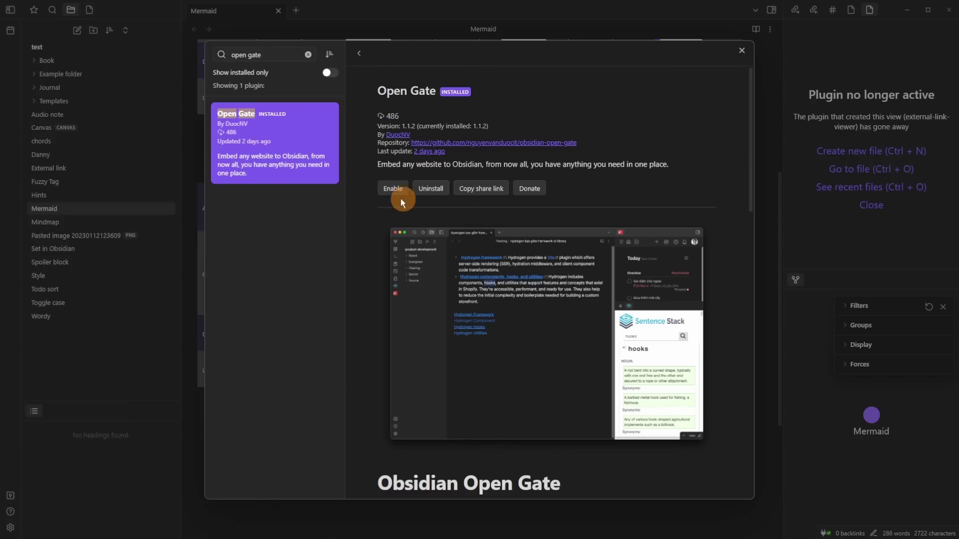
Step: Enable Open Gate and view its list of gates in Options
left_click(389, 189)
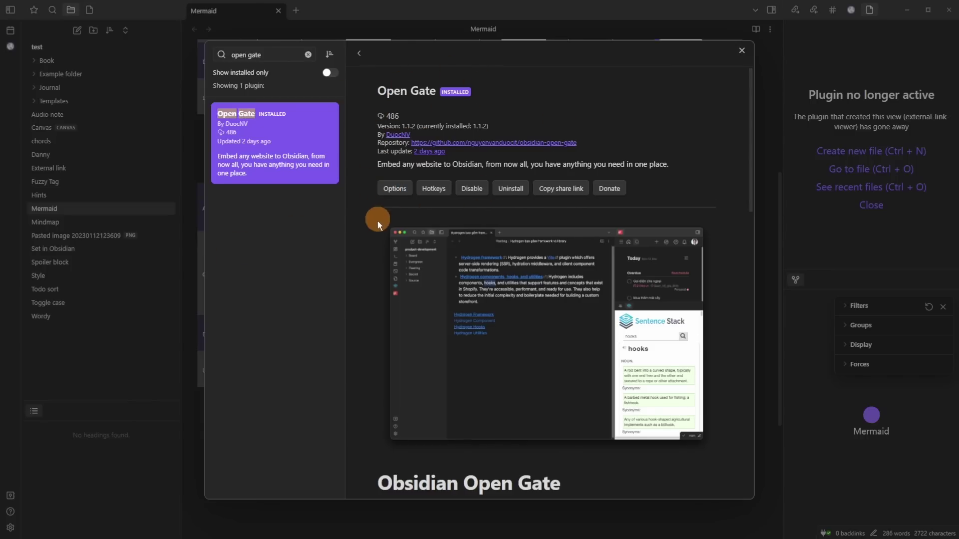
scroll(379, 219, "down", 2)
scroll(550, 198, "up", 2)
left_click(396, 188)
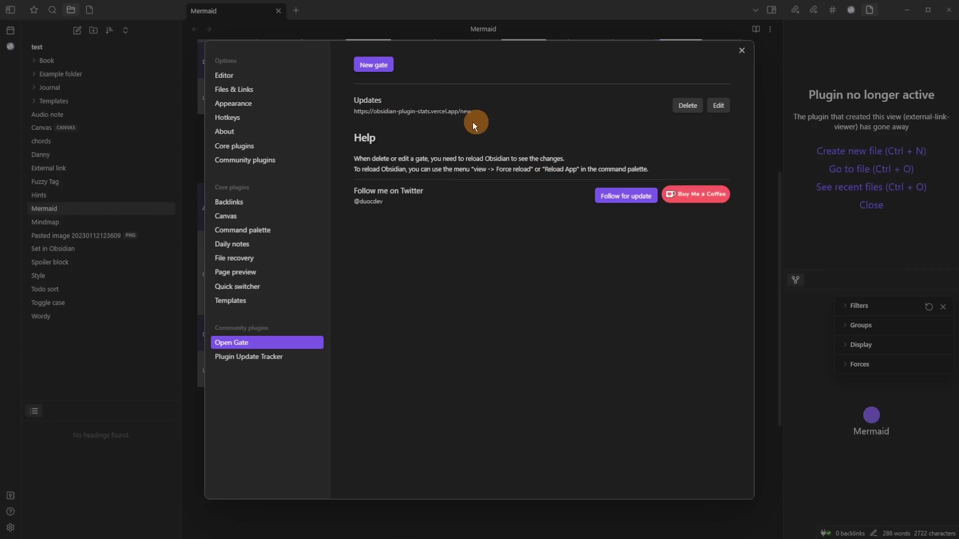
Step: Open the Updates gate to show Obsidian Plugin Stats beside the note
left_click(781, 187)
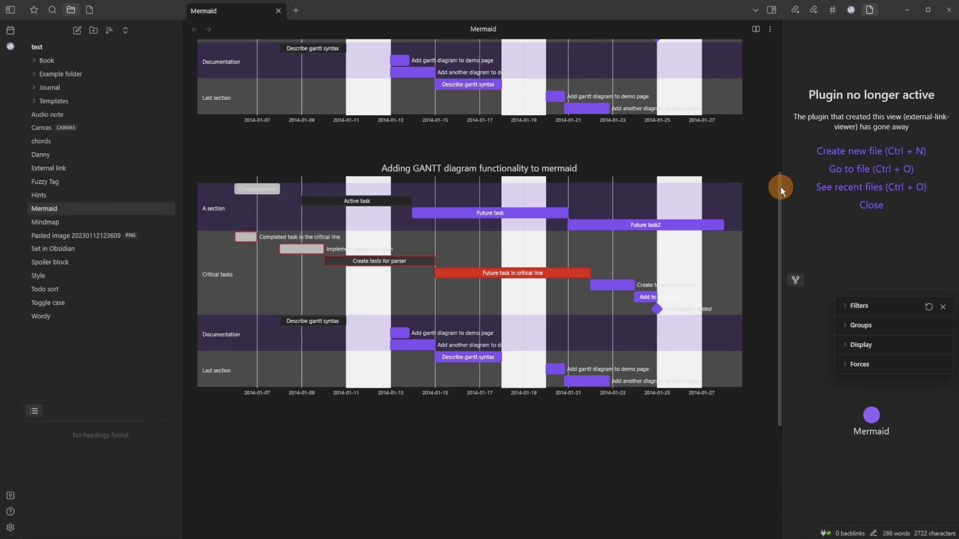
scroll(546, 165, "up", 5)
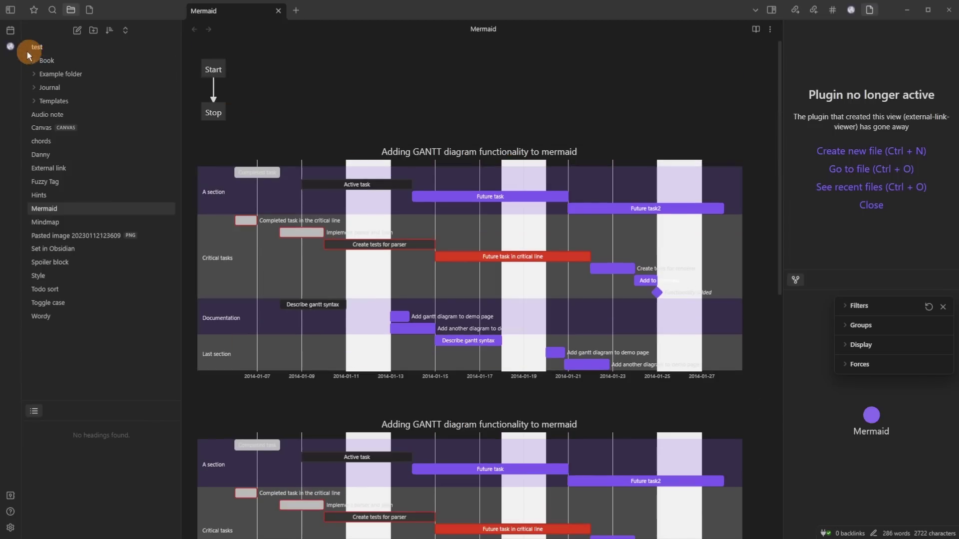
left_click(11, 48)
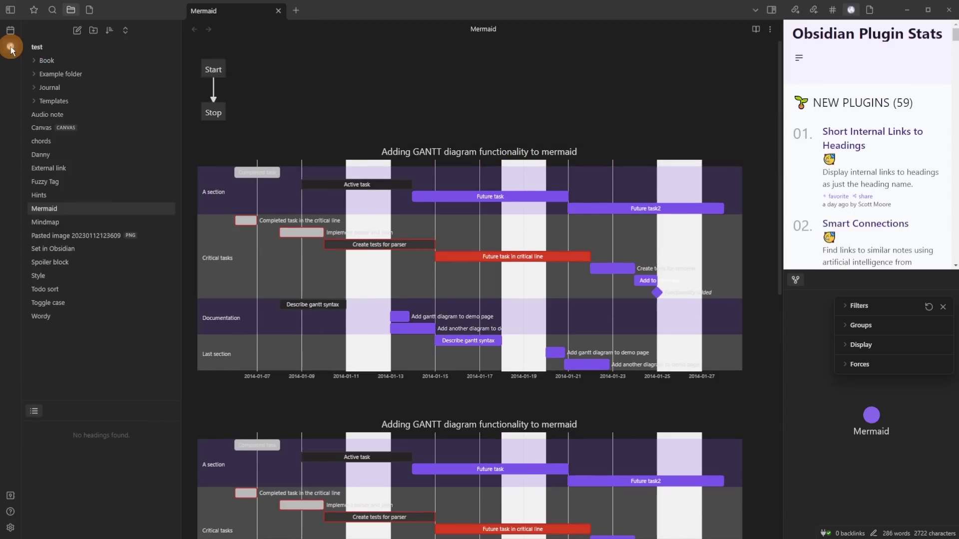
scroll(874, 107, "down", 3)
scroll(876, 114, "down", 10)
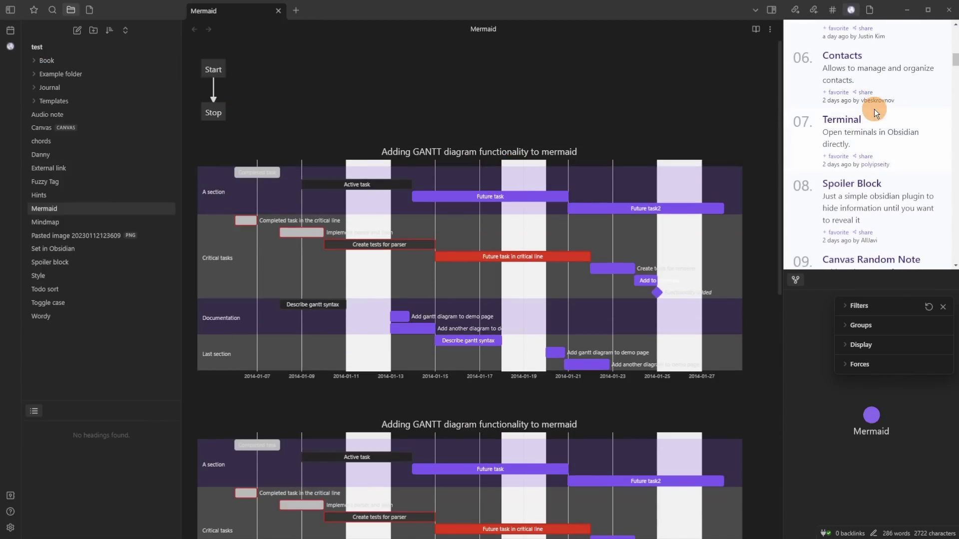
scroll(874, 113, "up", 6)
scroll(871, 111, "up", 10)
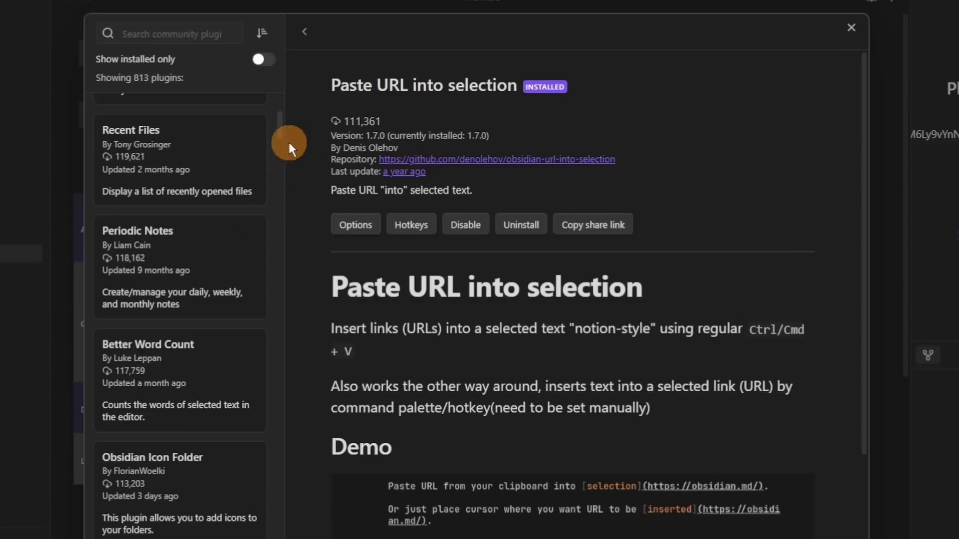
Step: Open the settings of the Paste URL into selection plugin
scroll(580, 139, "down", 4)
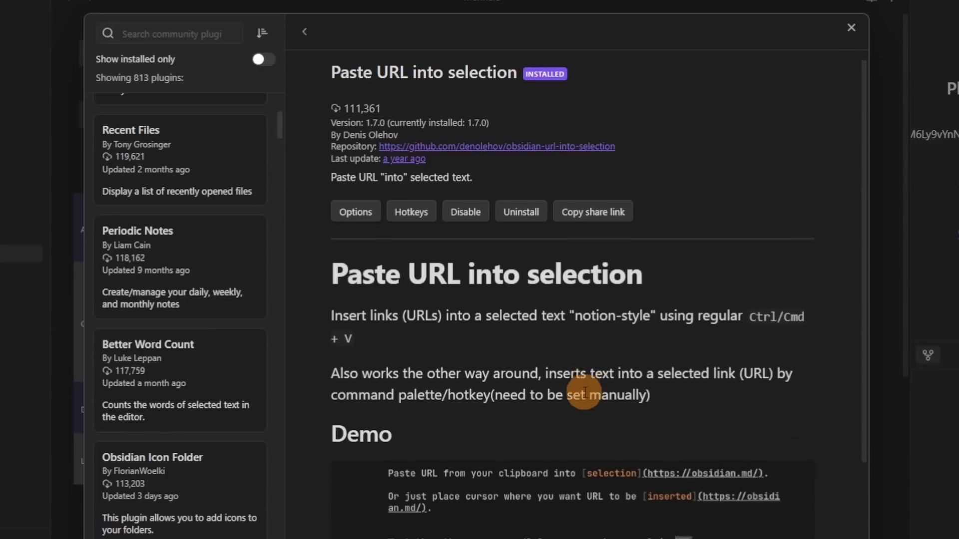
scroll(446, 433, "down", 3)
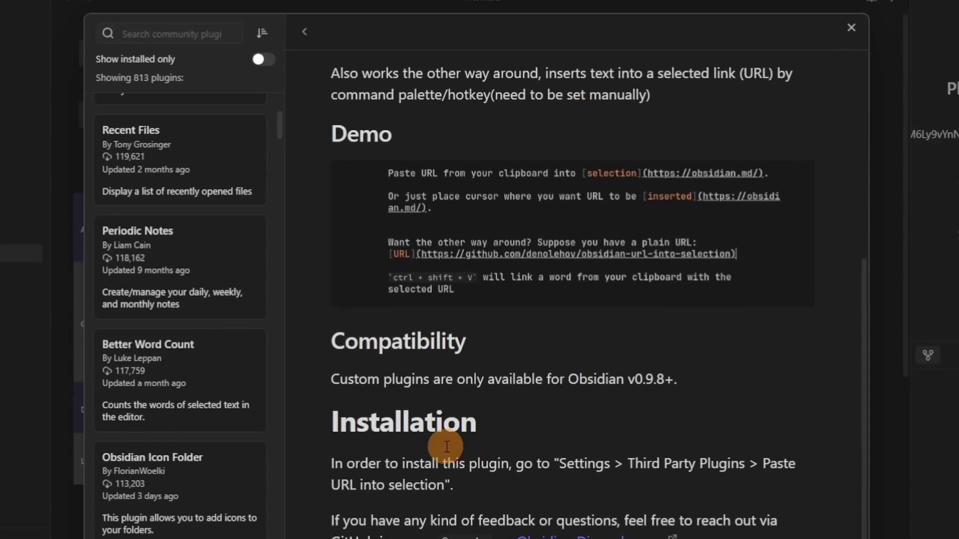
scroll(424, 419, "up", 7)
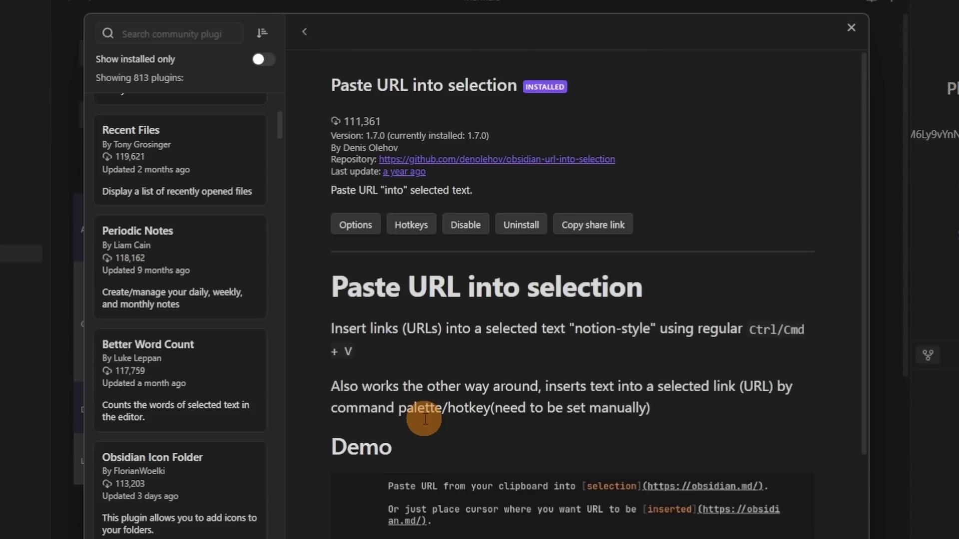
left_click(359, 221)
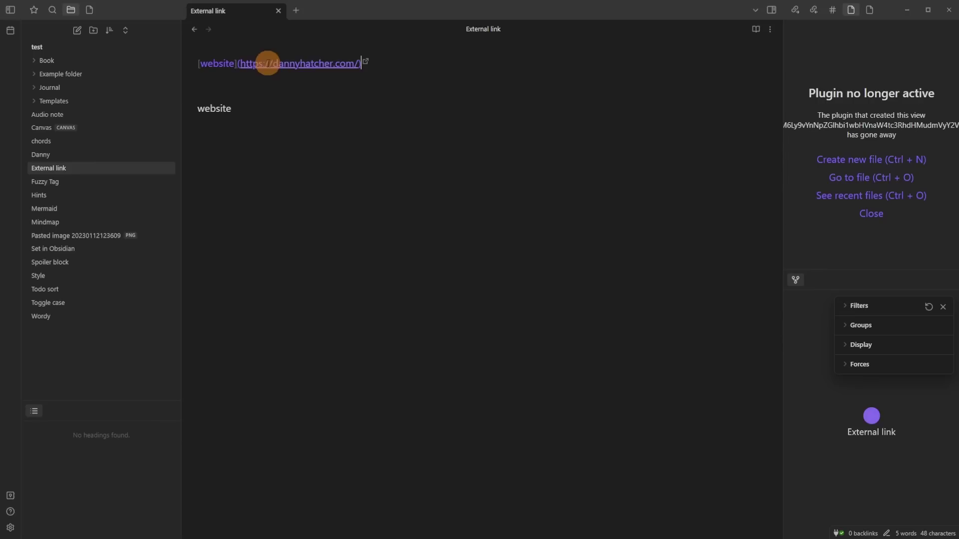
Step: Select the second plain 'website' in the External link note and paste the copied URL over it as a link
left_click(233, 108)
left_click_drag(233, 108, 188, 107)
type("[website](https://dannyhatcher.com/)")
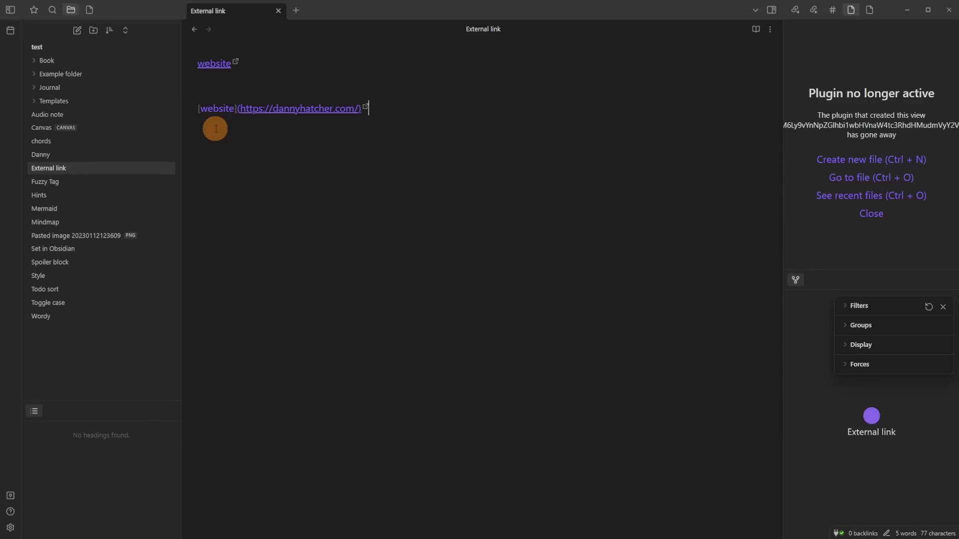
left_click(264, 88)
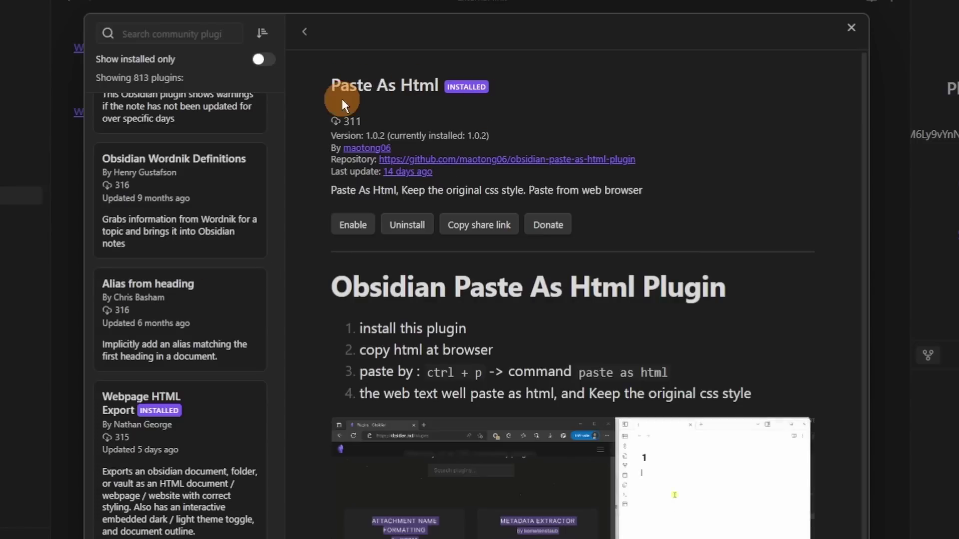
Step: Scroll the Paste As Html page, then search the community plugins for 'proze'
scroll(439, 350, "down", 1)
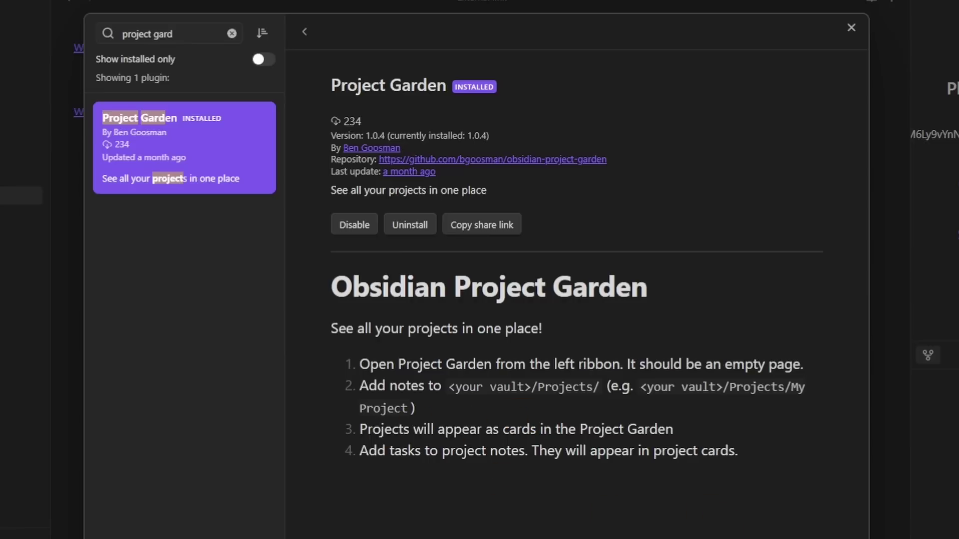
key("ctrl+a")
type("proze")
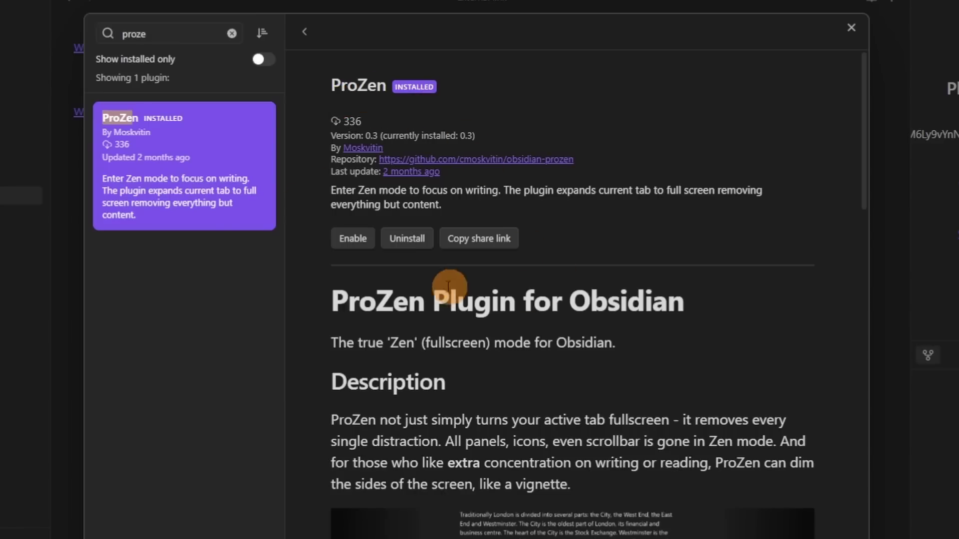
Step: Enable the ProZen plugin and look over its settings
left_click(355, 241)
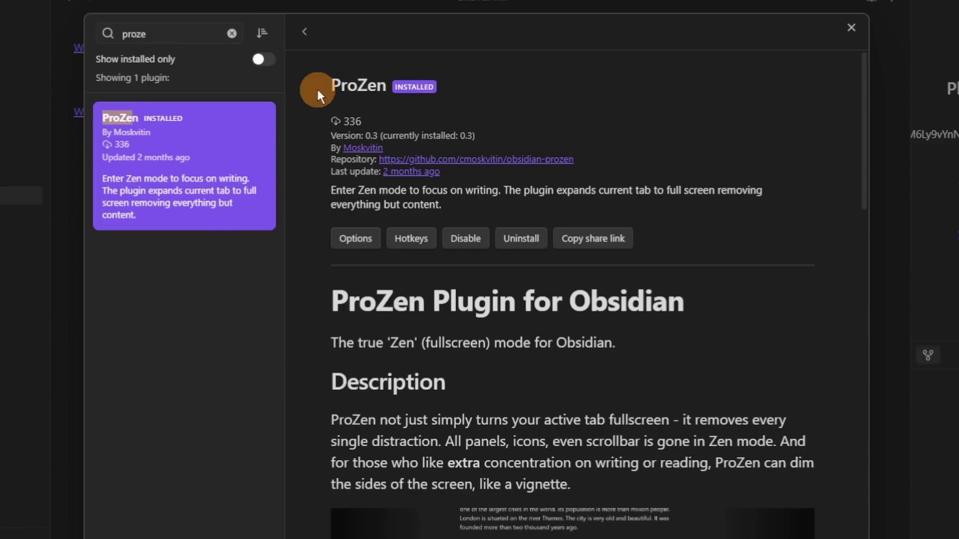
scroll(682, 268, "down", 5)
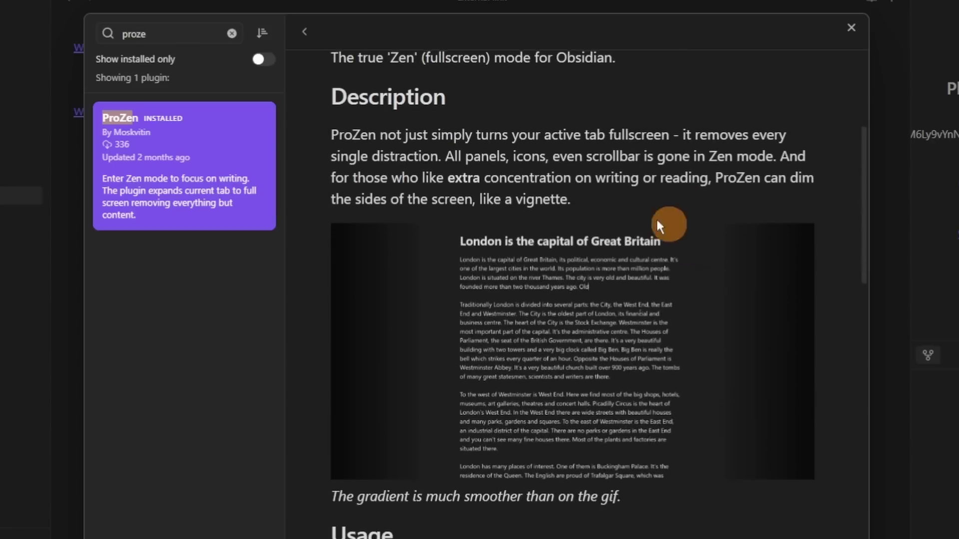
scroll(615, 449, "down", 3)
scroll(615, 448, "down", 4)
scroll(676, 407, "up", 12)
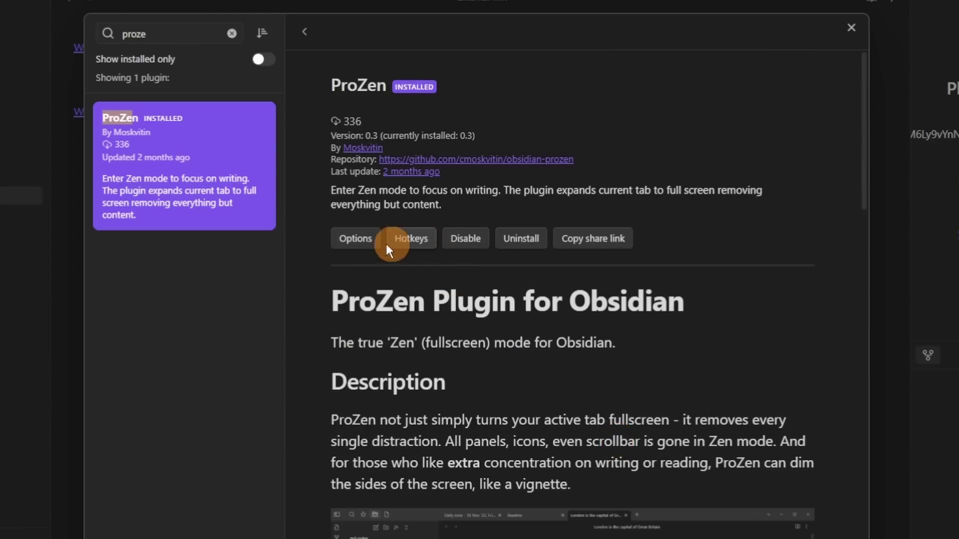
left_click(357, 239)
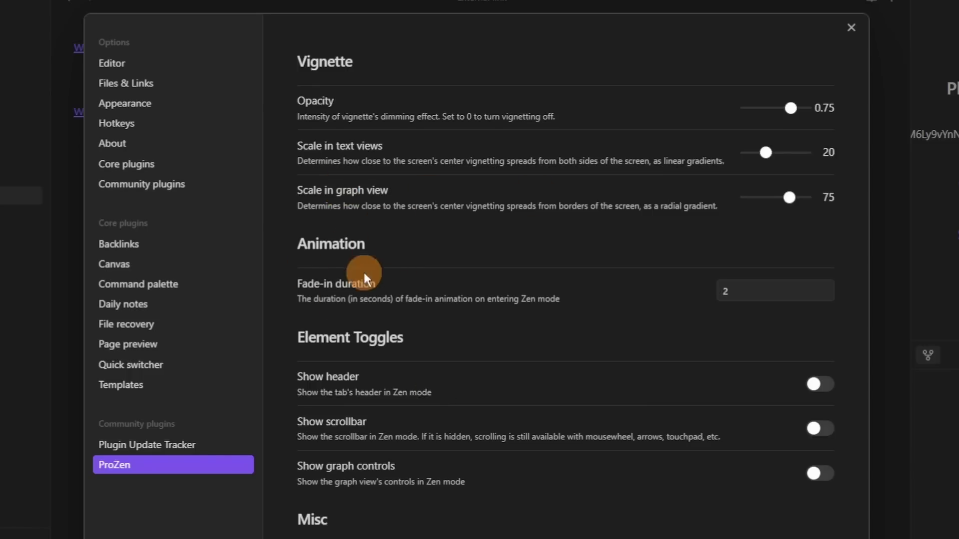
Step: Back in the External link note, run 'ProZen: Zen mode' from the command palette
left_click(351, 520)
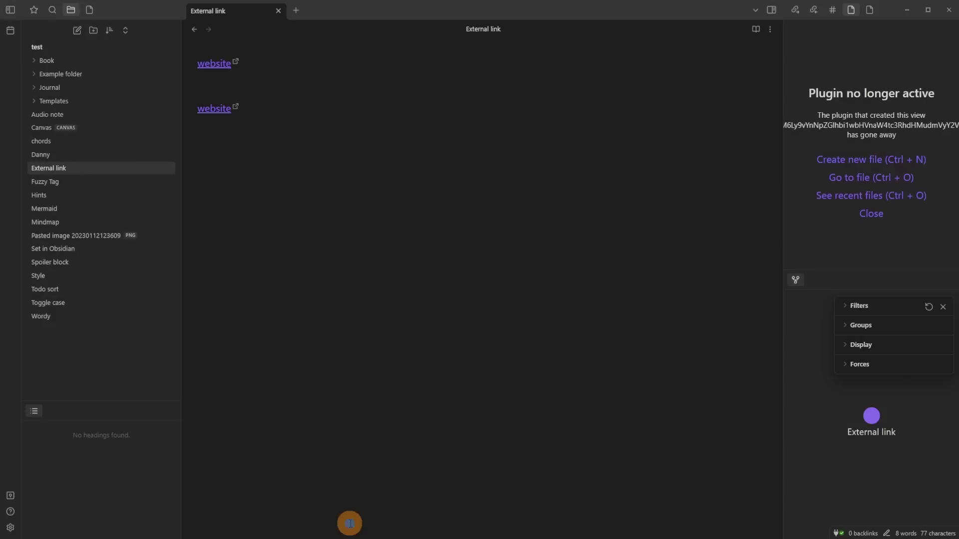
left_click(323, 209)
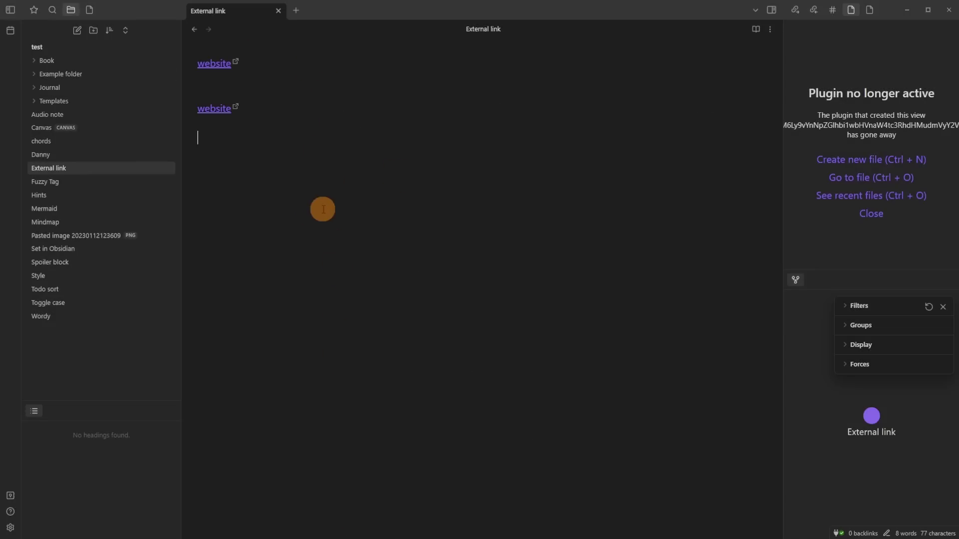
key("ctrl+p")
type("pr")
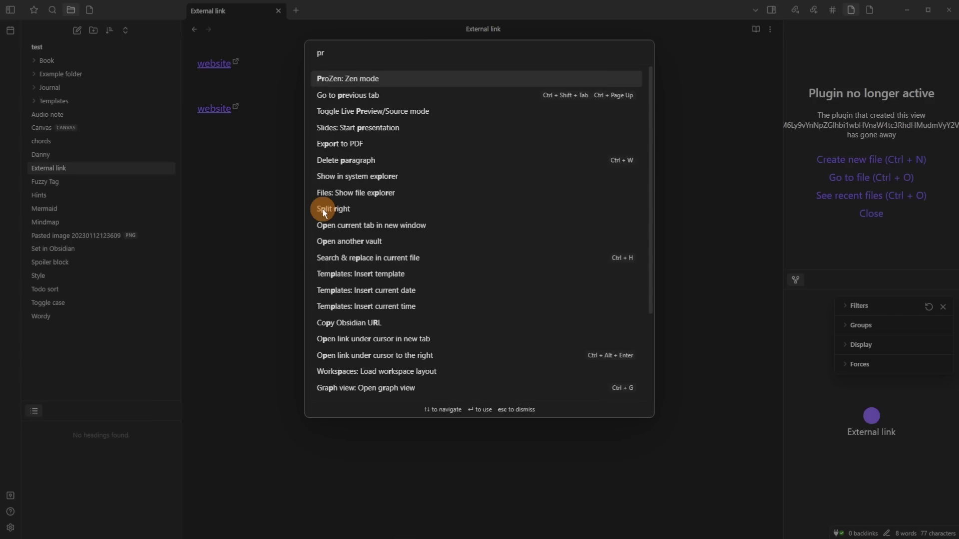
key("Return")
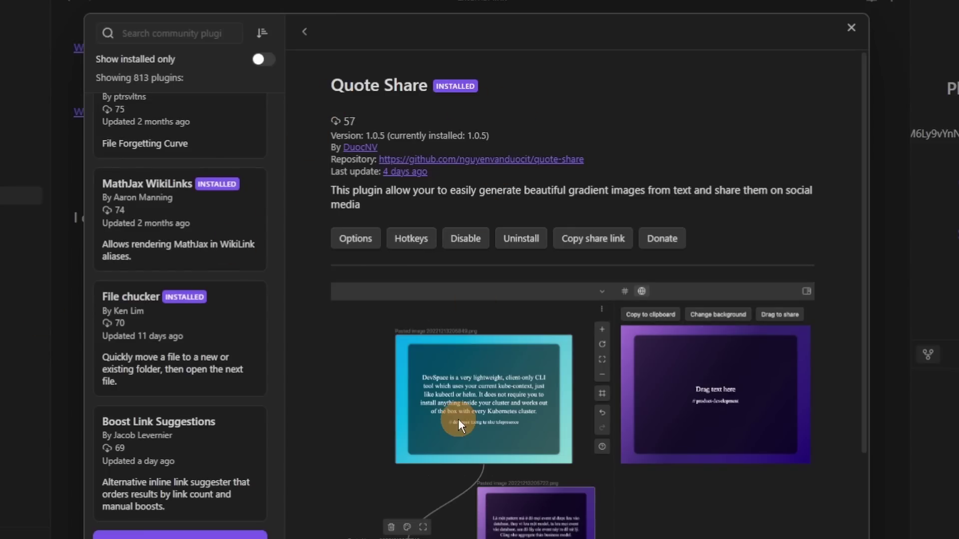
Step: Copy the line 'I can type' as an orange Quote Share gradient image
scroll(457, 418, "down", 3)
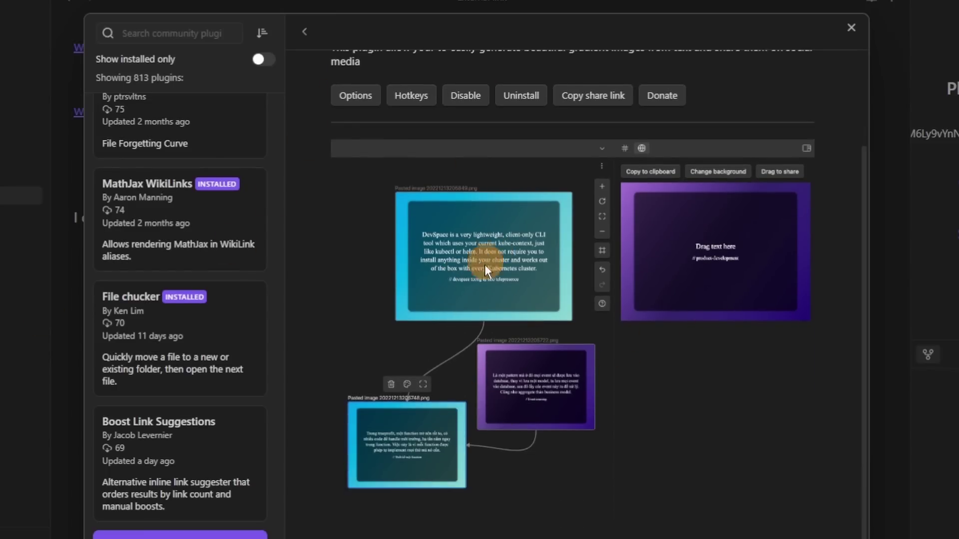
scroll(428, 439, "down", 4)
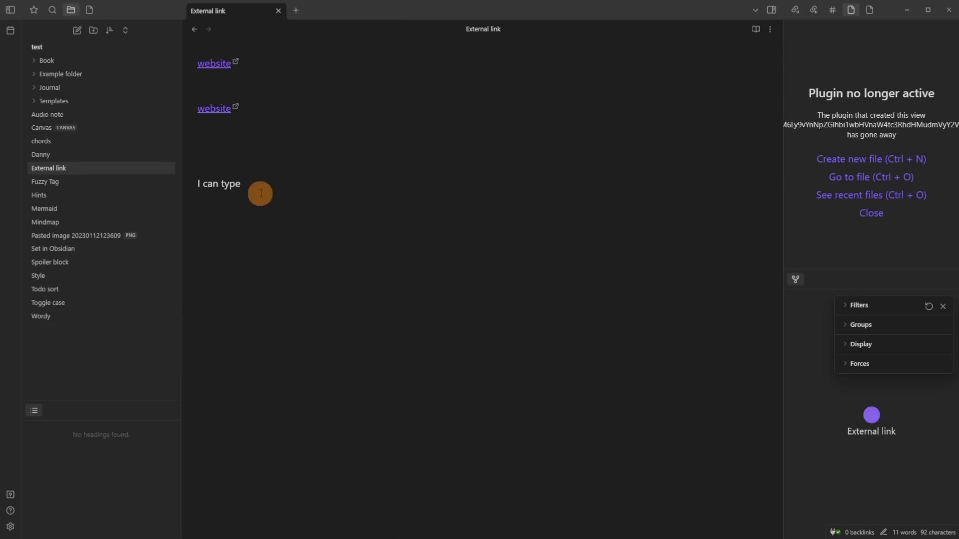
left_click_drag(252, 187, 194, 182)
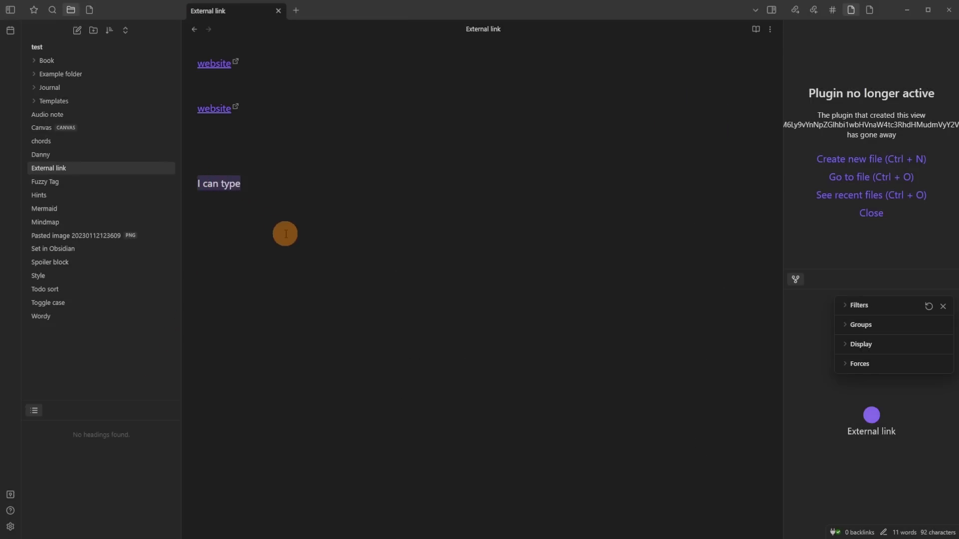
key("ctrl+p")
type("qu")
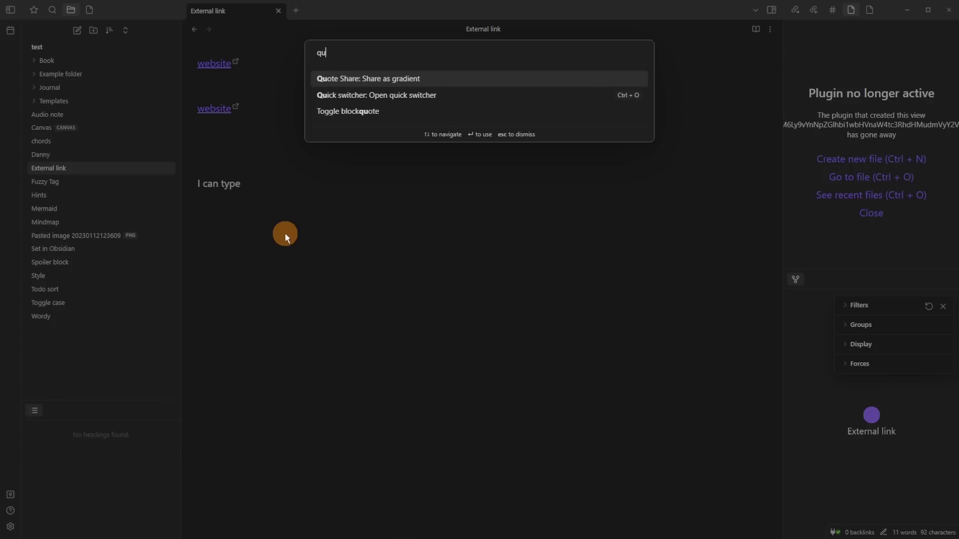
key("Return")
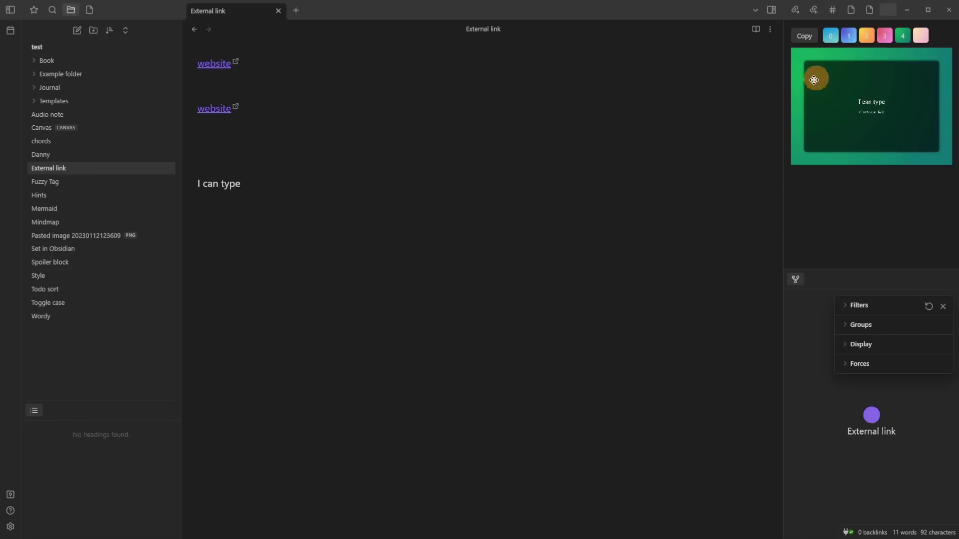
left_click(849, 37)
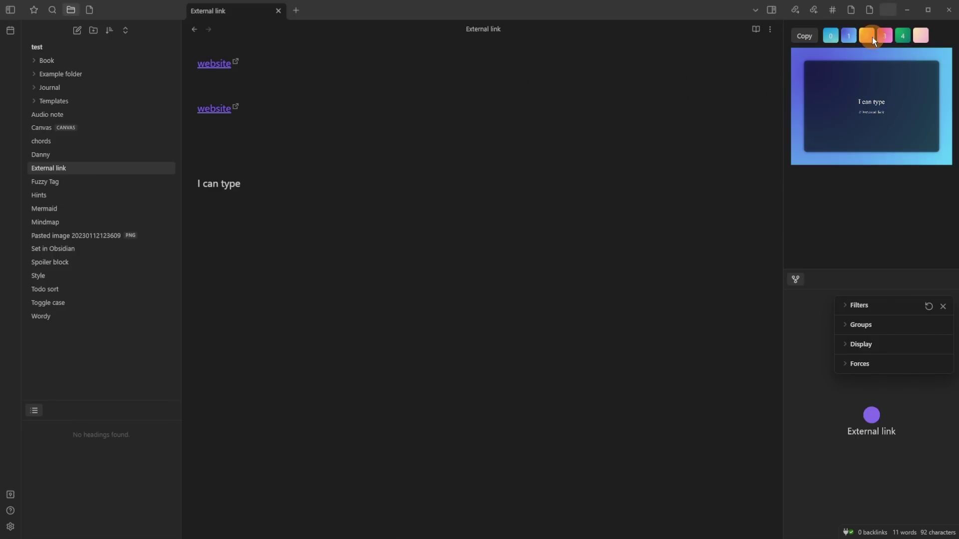
left_click(873, 38)
left_click(811, 36)
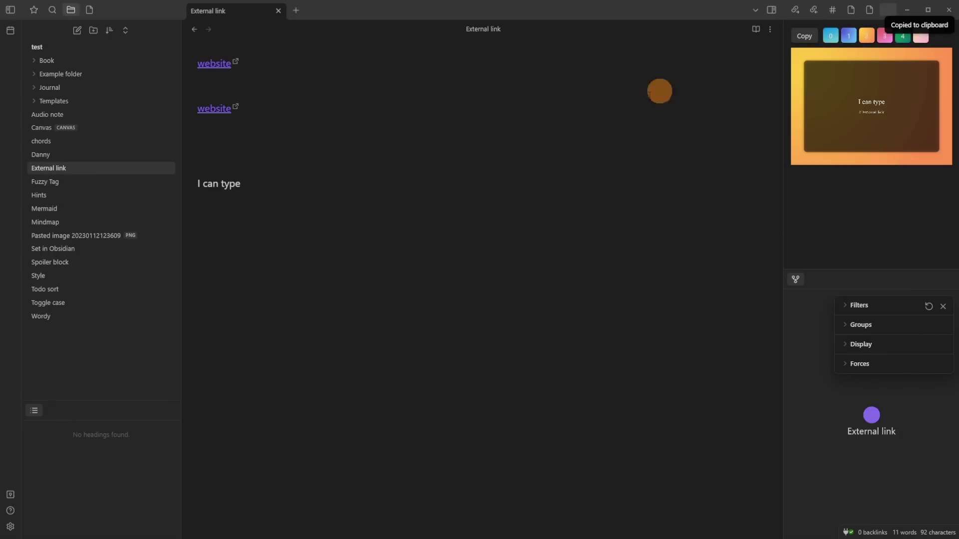
Step: Paste the orange gradient quote image below the 'I can type' line
left_click(257, 205)
key("ctrl+v")
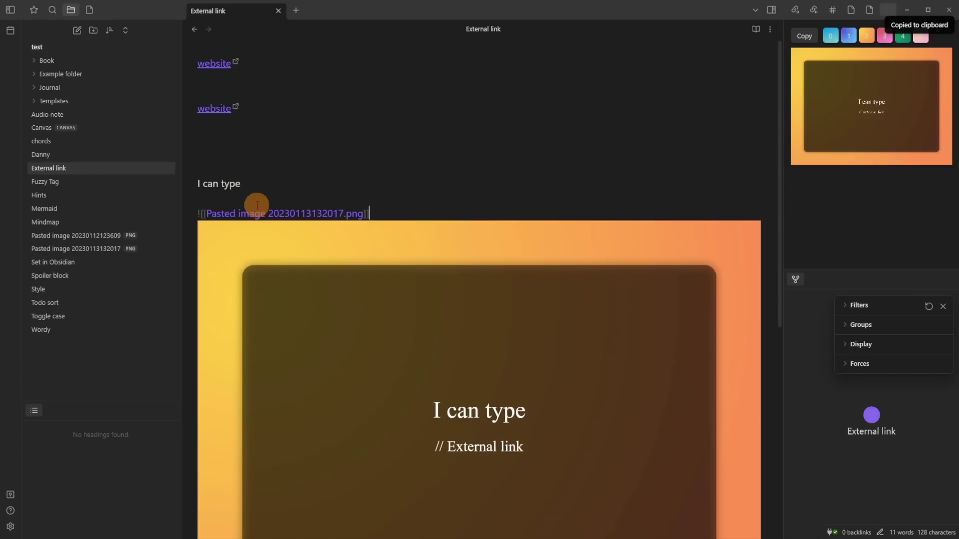
left_click(322, 186)
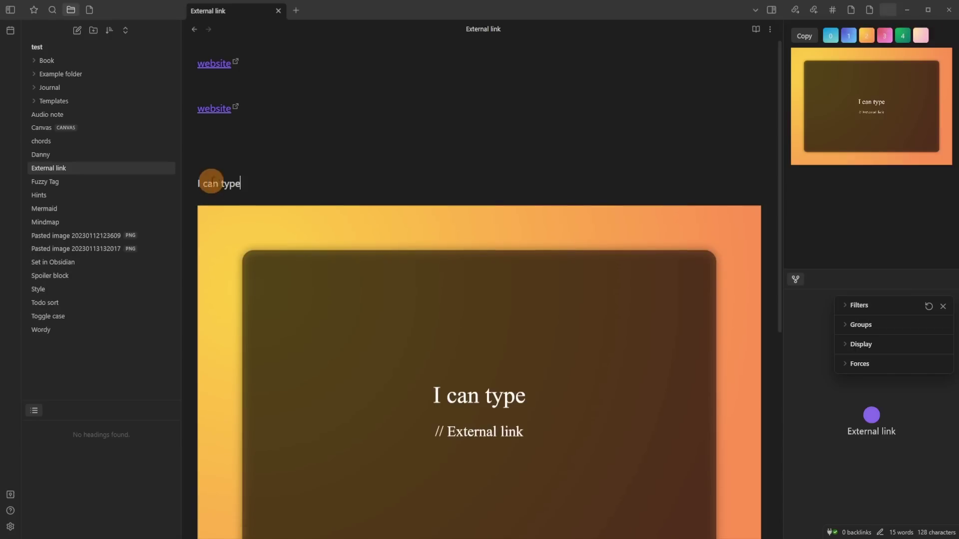
scroll(430, 235, "down", 3)
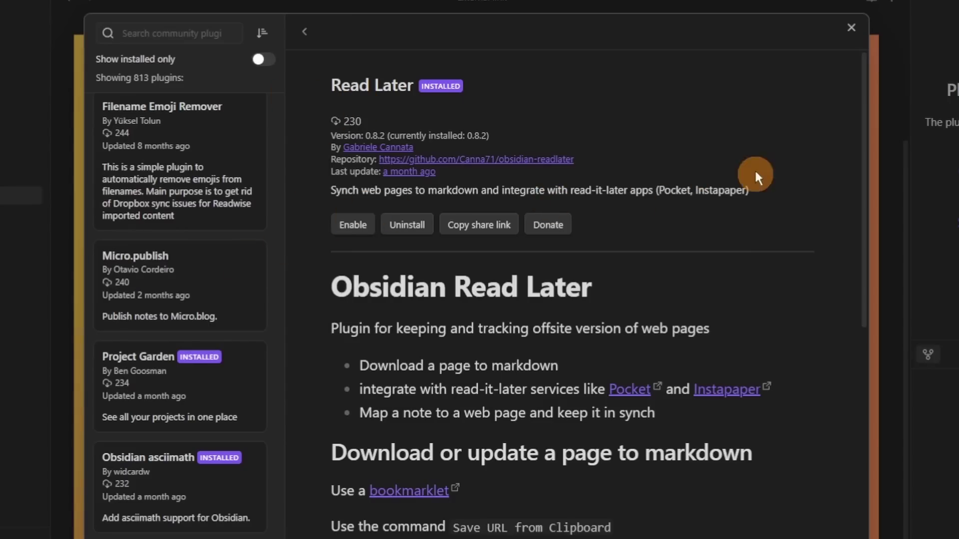
Step: Scroll through the Read Later and Review Notes plugin pages in the plugin browser
scroll(449, 379, "down", 4)
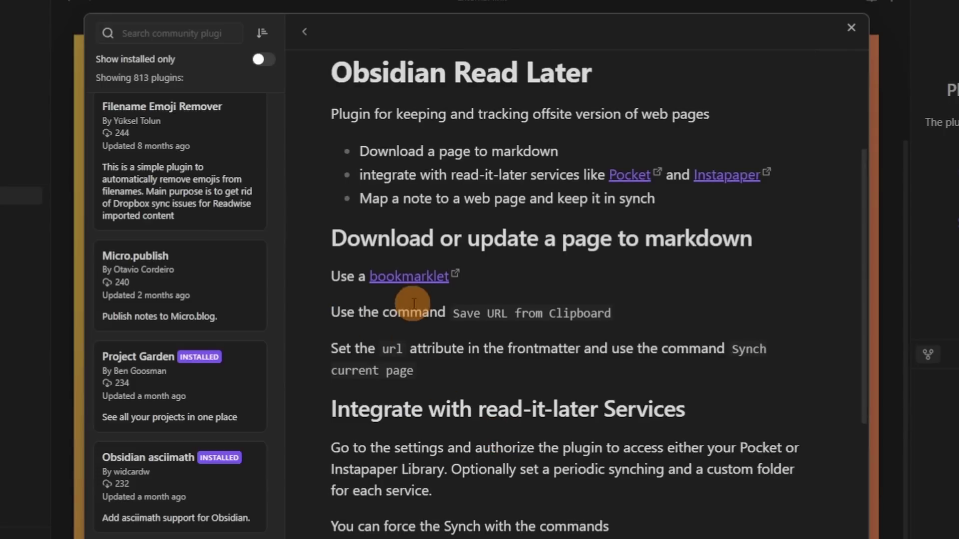
scroll(519, 316, "down", 6)
scroll(591, 396, "down", 3)
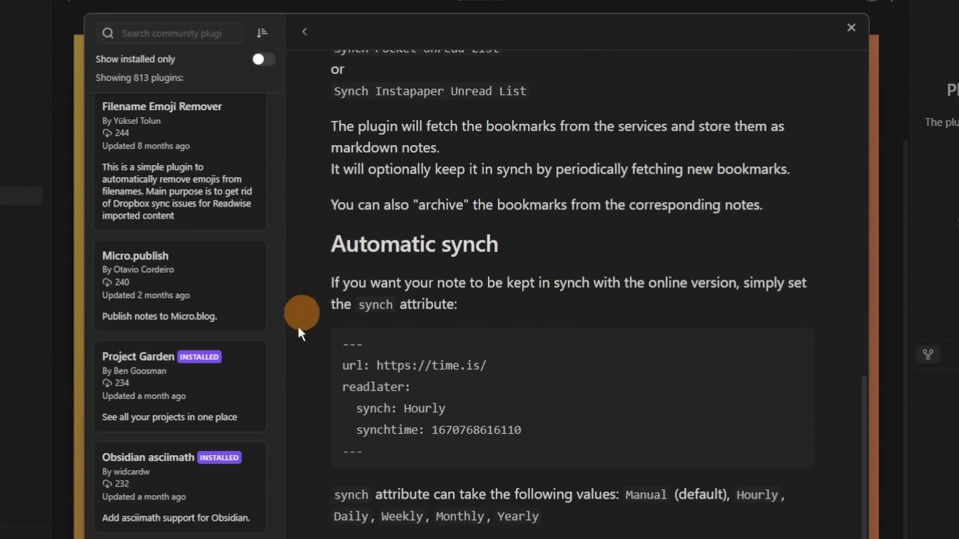
scroll(493, 399, "up", 12)
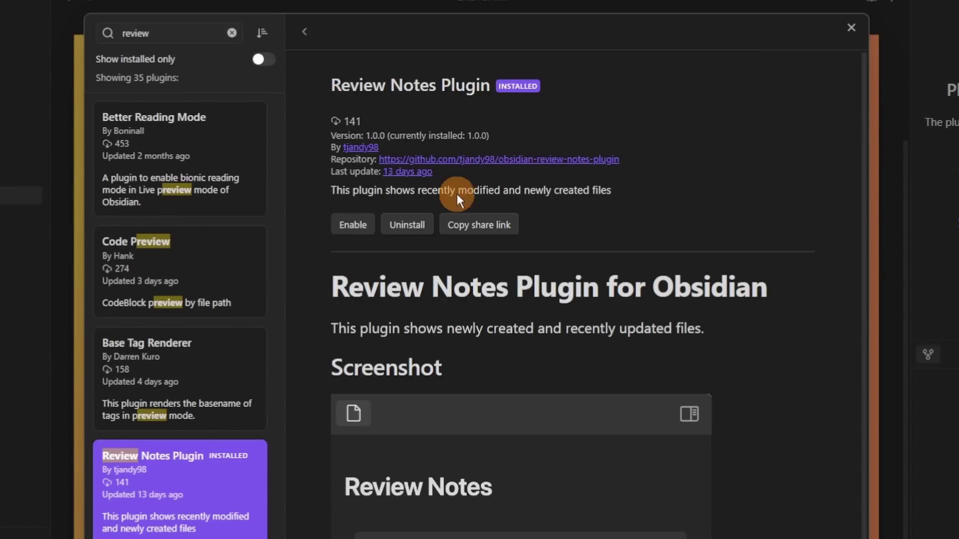
scroll(616, 234, "down", 1)
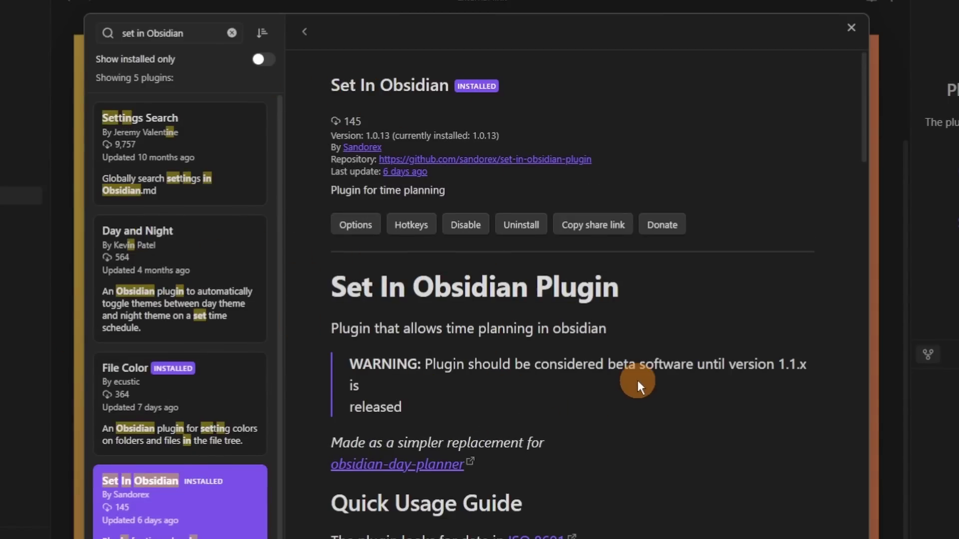
scroll(638, 385, "down", 3)
scroll(641, 392, "down", 4)
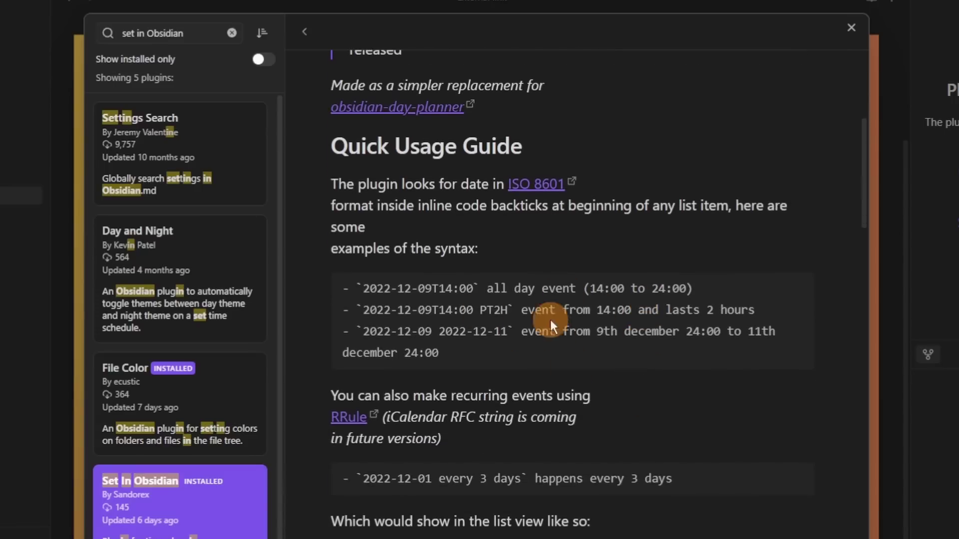
scroll(599, 322, "down", 8)
scroll(519, 355, "down", 8)
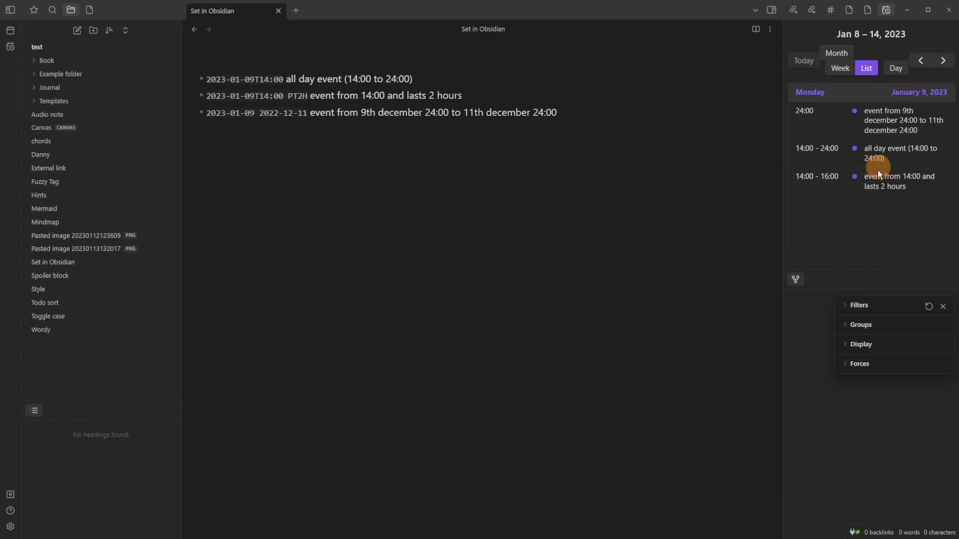
left_click(943, 61)
left_click(901, 68)
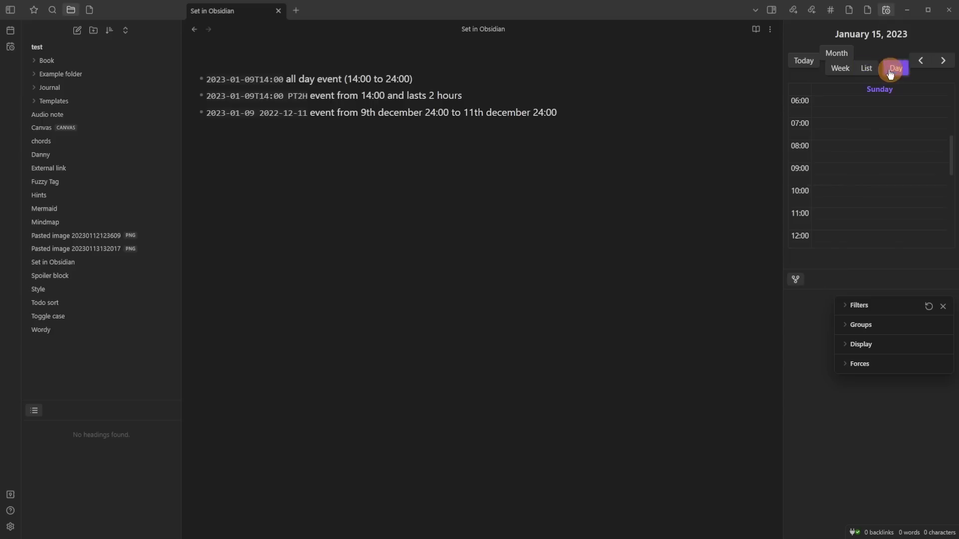
left_click(839, 69)
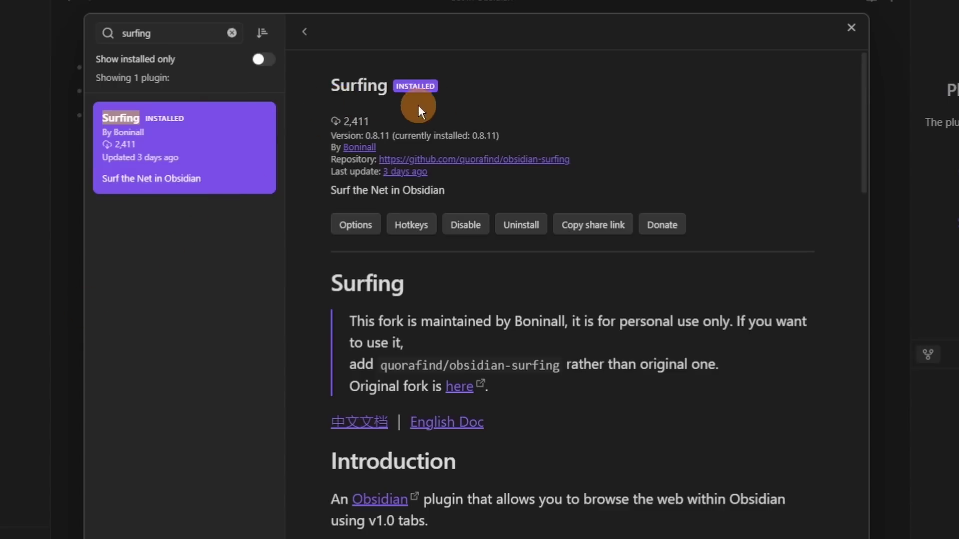
Step: Review the Surfing plugin's Search settings, then close the settings window
scroll(542, 103, "down", 5)
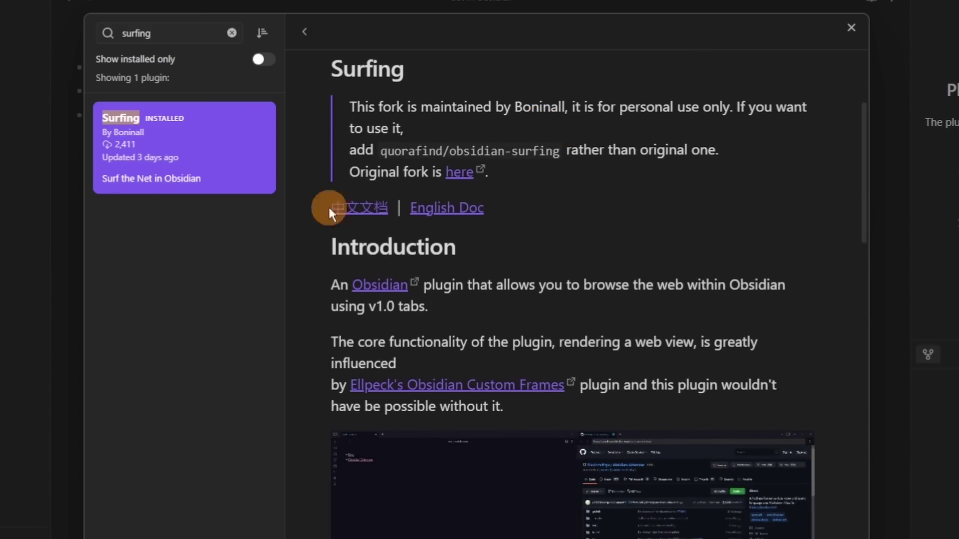
scroll(586, 205, "down", 4)
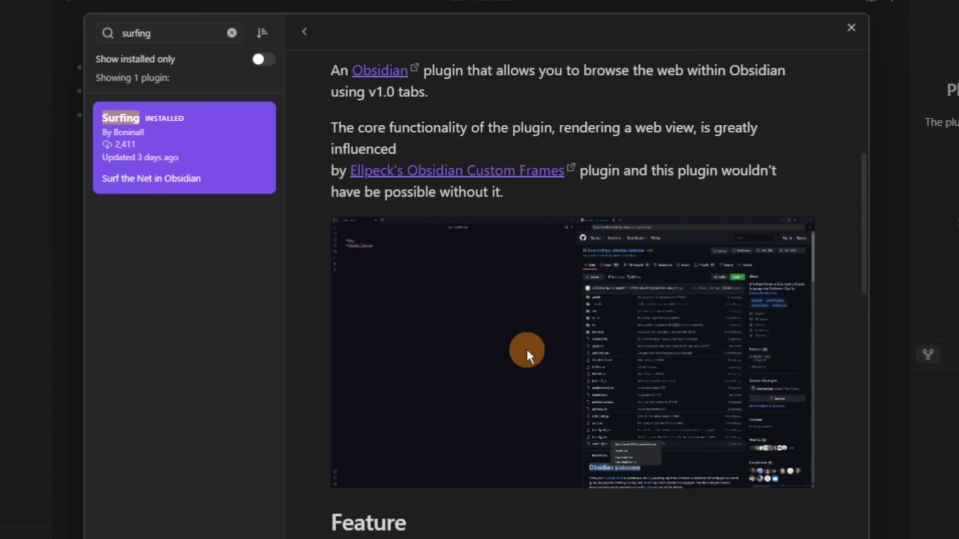
scroll(527, 350, "up", 9)
left_click(364, 226)
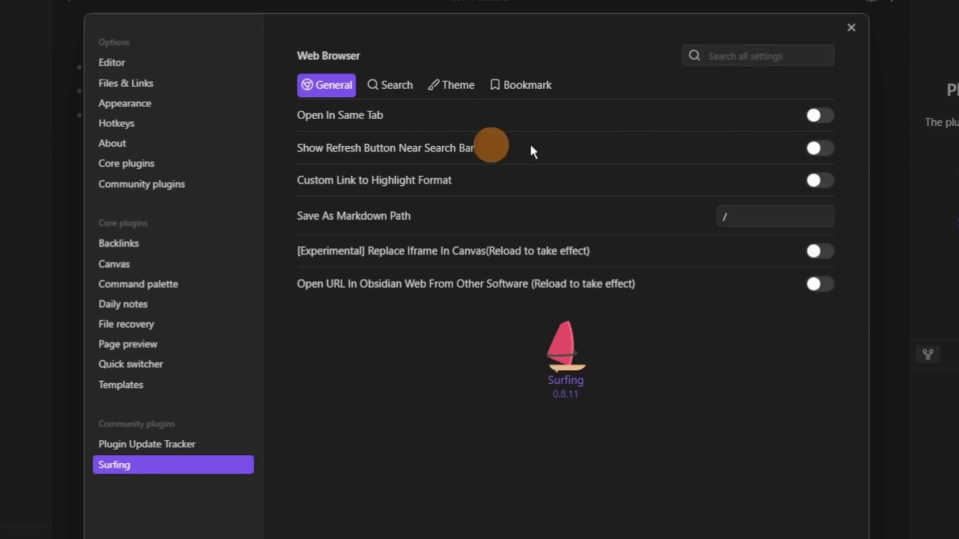
left_click(388, 84)
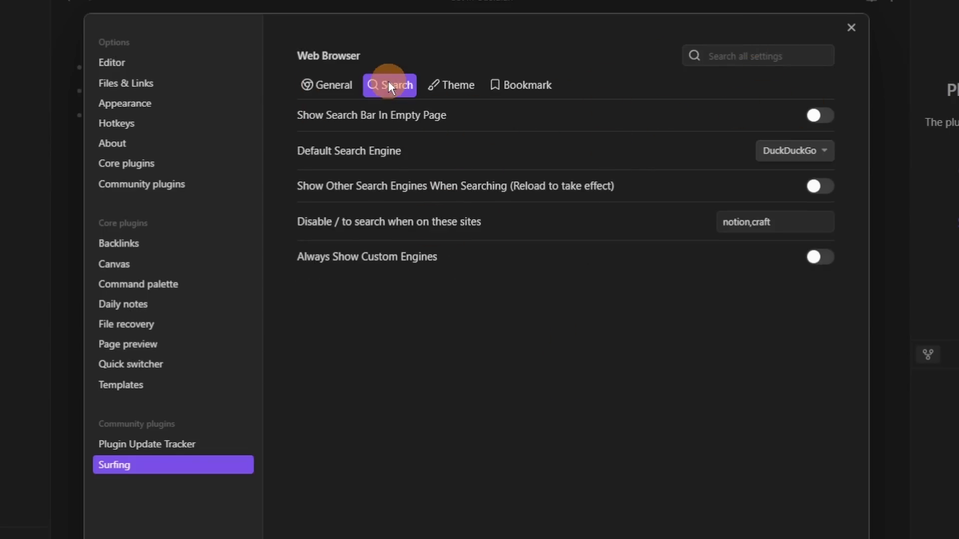
left_click(875, 265)
Step: Search DuckDuckGo for 'hi' in a new Surfing web tab
key("ctrl+t")
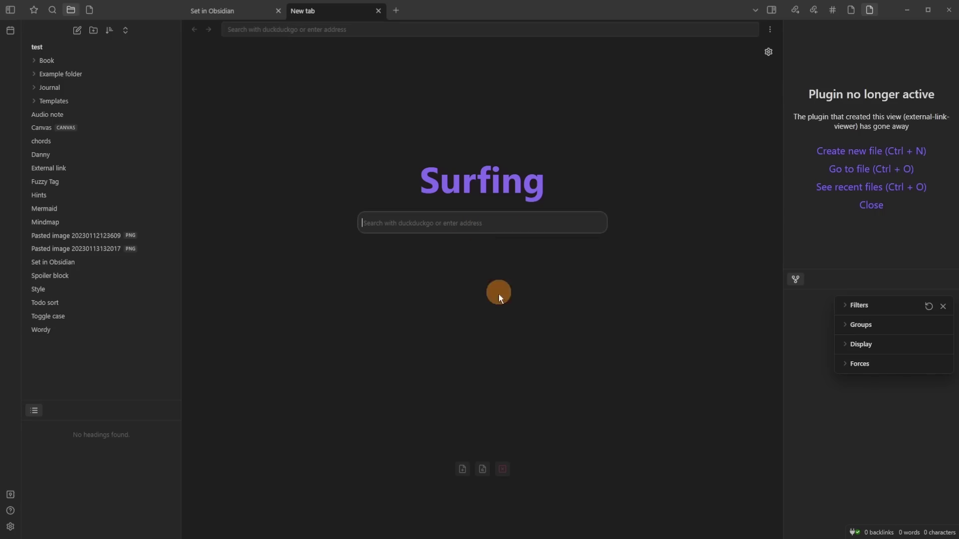
type("hi")
key("Return")
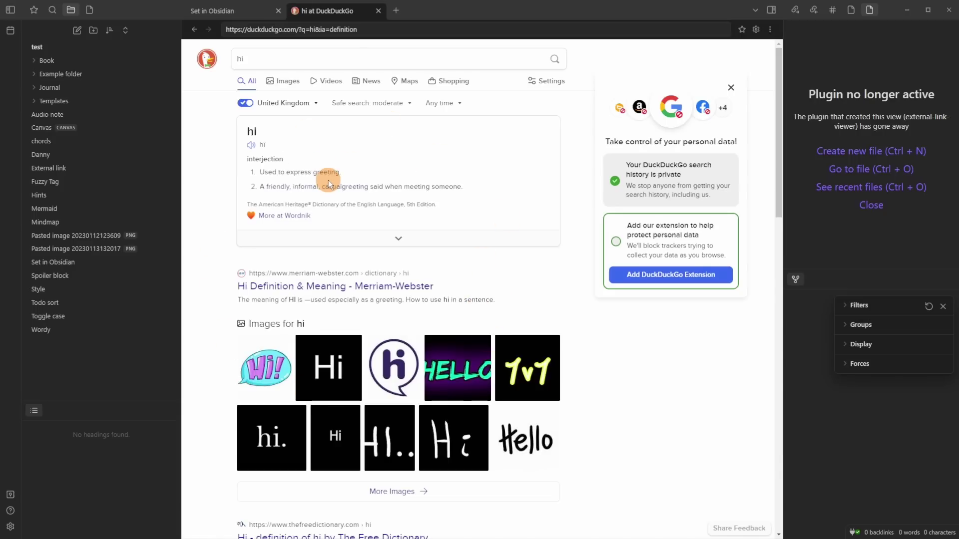
left_click(226, 11)
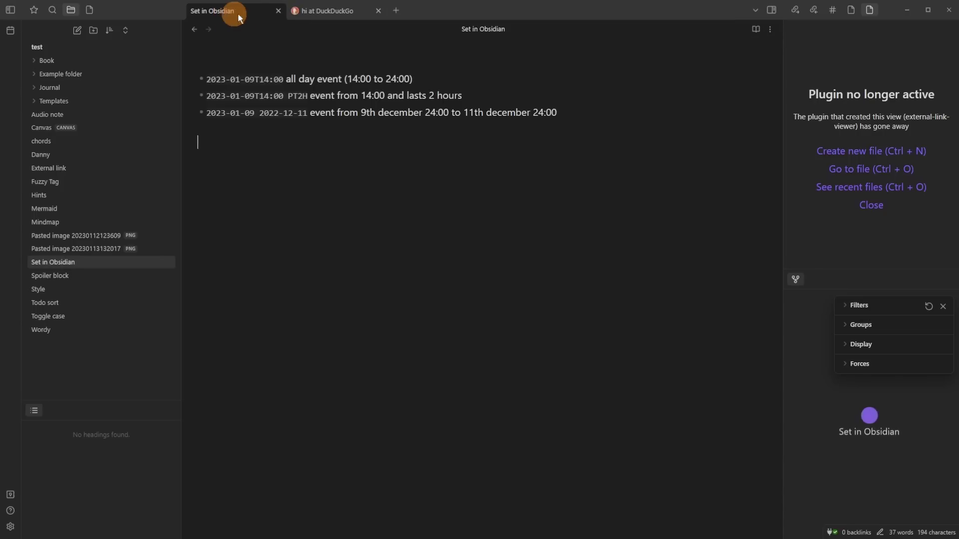
Step: Look over the DuckDuckGo 'hi' results tab, then close the plugin browser
left_click(313, 15)
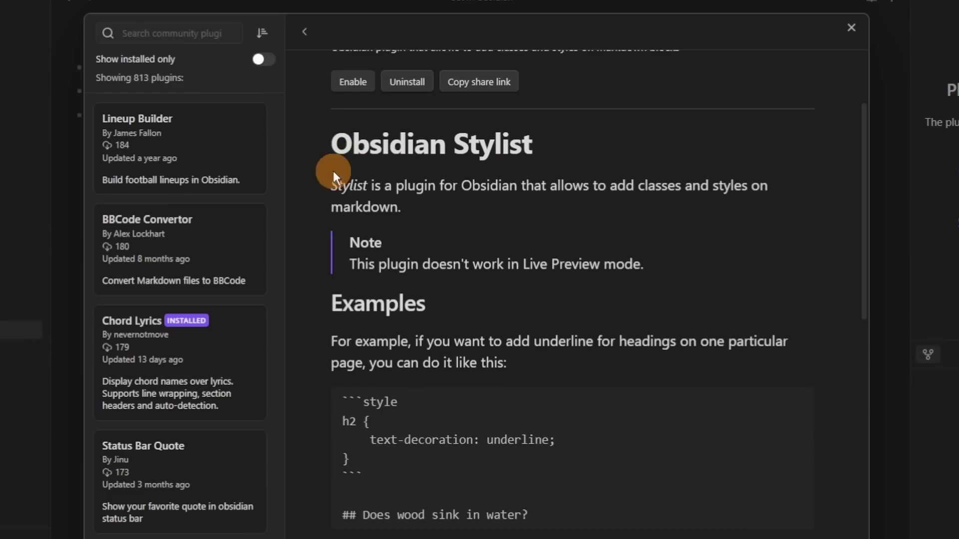
scroll(594, 182, "down", 8)
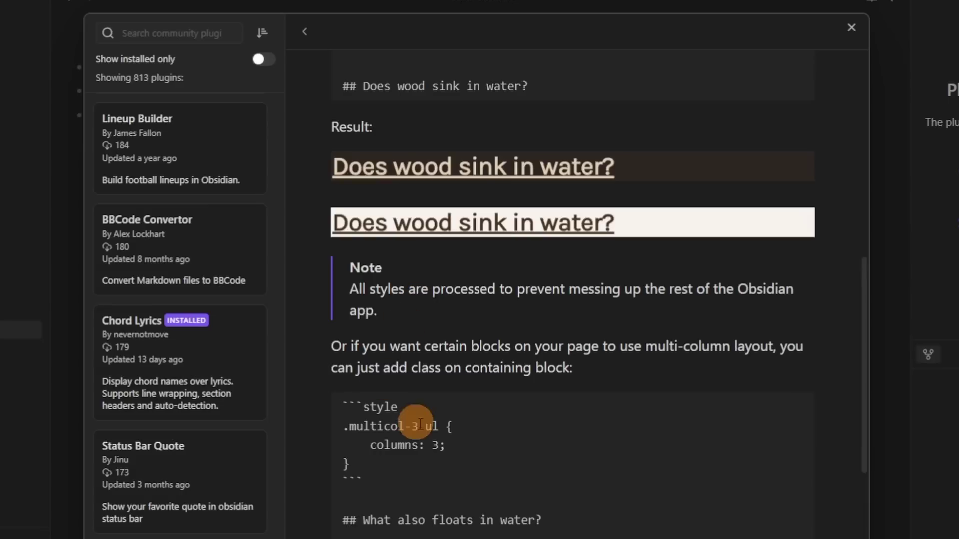
scroll(475, 438, "down", 5)
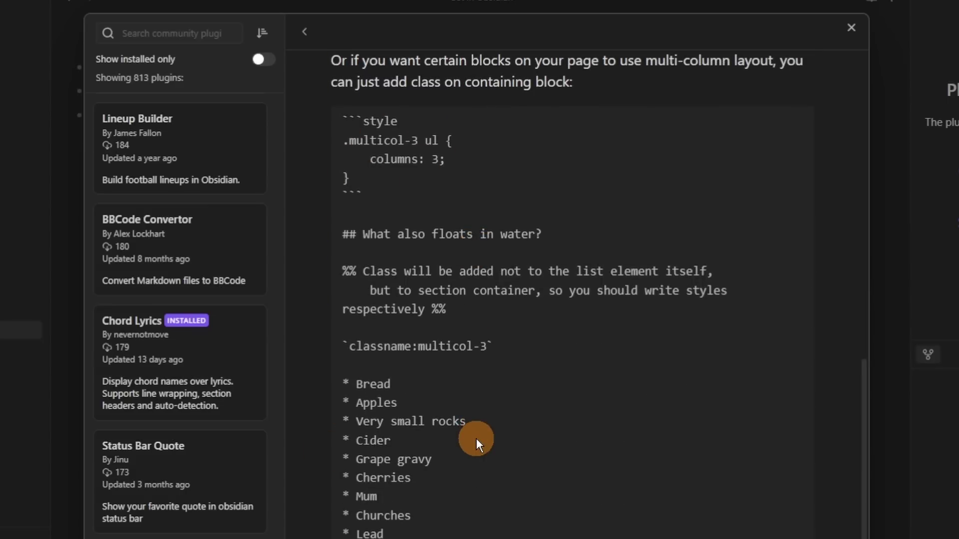
scroll(476, 437, "up", 12)
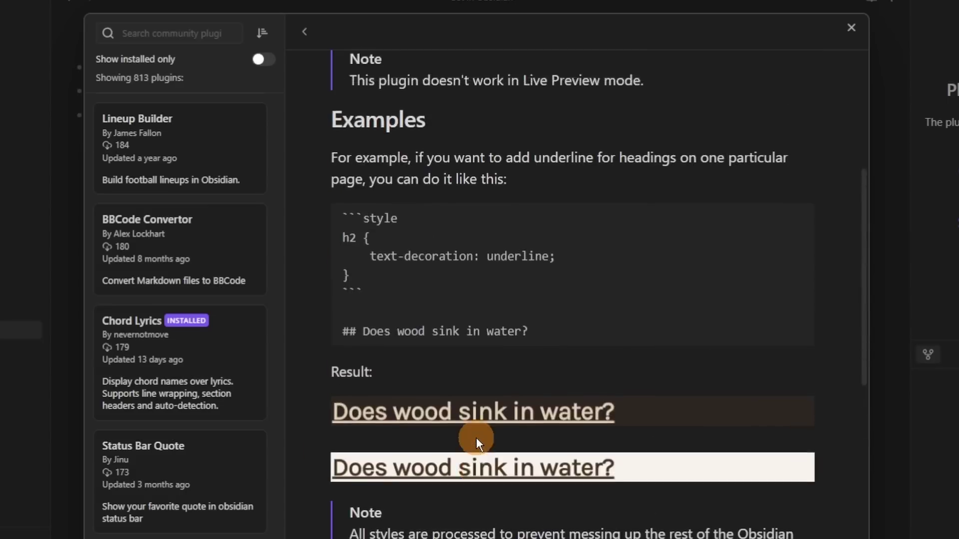
key("Escape")
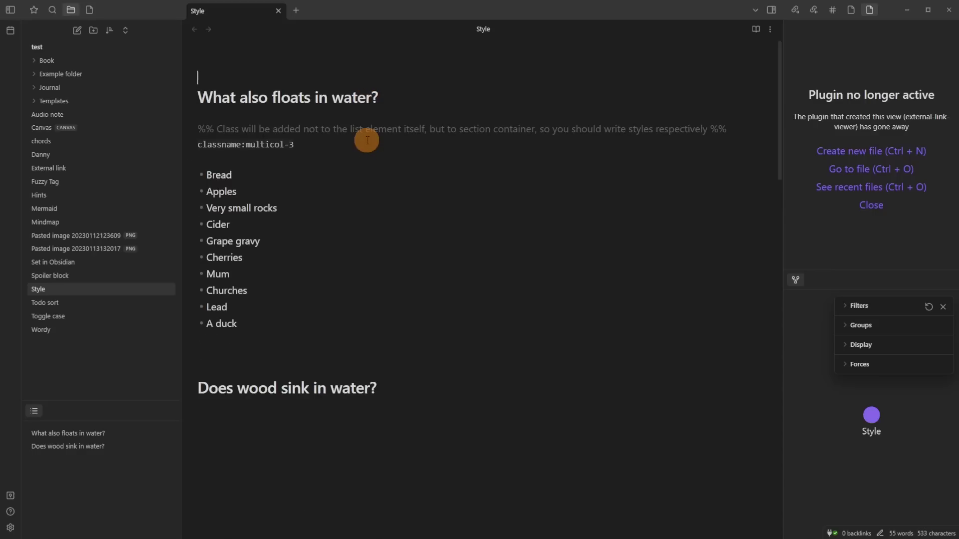
Step: Switch the Style note between Reading view and editing to show its three-column list
left_click(755, 29)
left_click(755, 30)
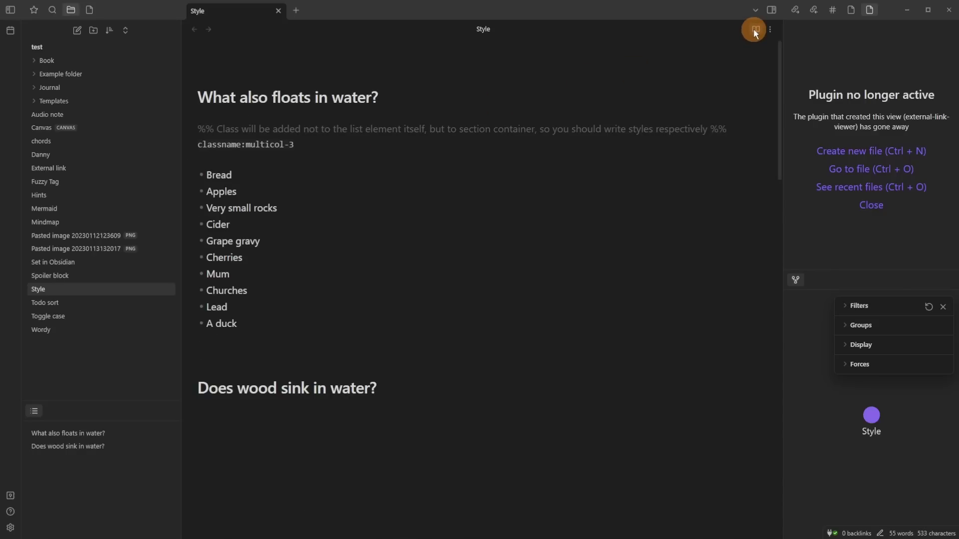
left_click(755, 30)
left_click(755, 30)
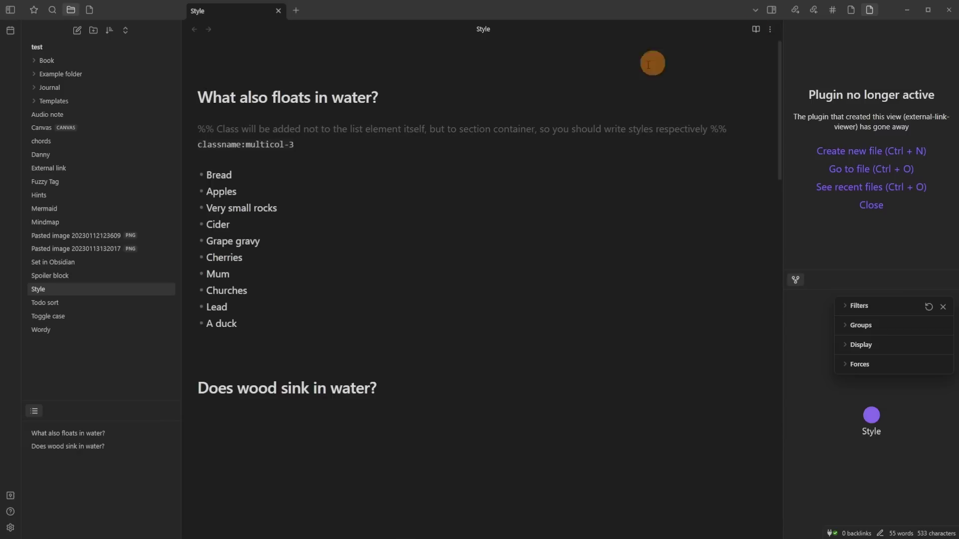
Step: Open the Spoiler Block plugin's details in the plugin browser
left_click(449, 88)
left_click(252, 162)
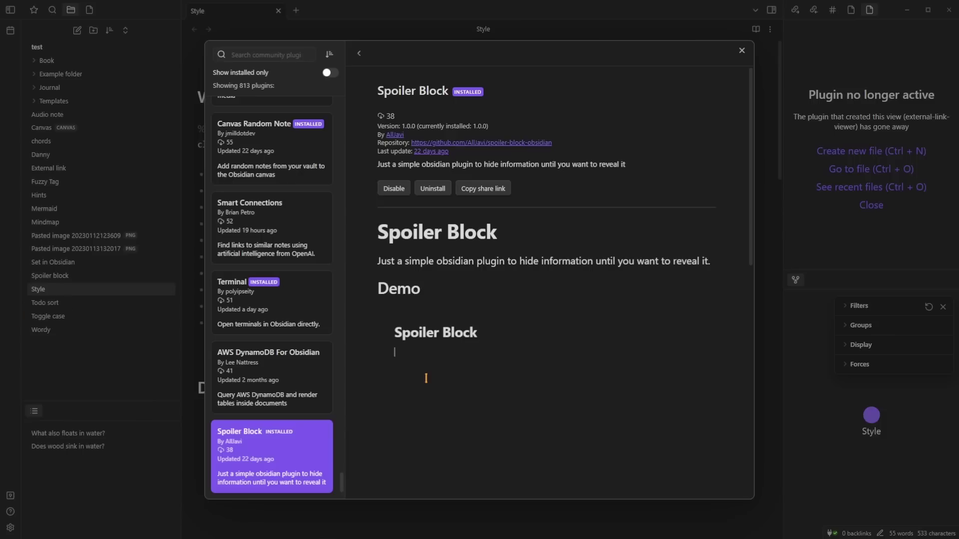
left_click(430, 97)
Step: Open the Spoiler block note, render its spoiler block, and reveal the hidden thing 1 / thing 2
left_click(123, 341)
left_click(123, 340)
left_click(76, 276)
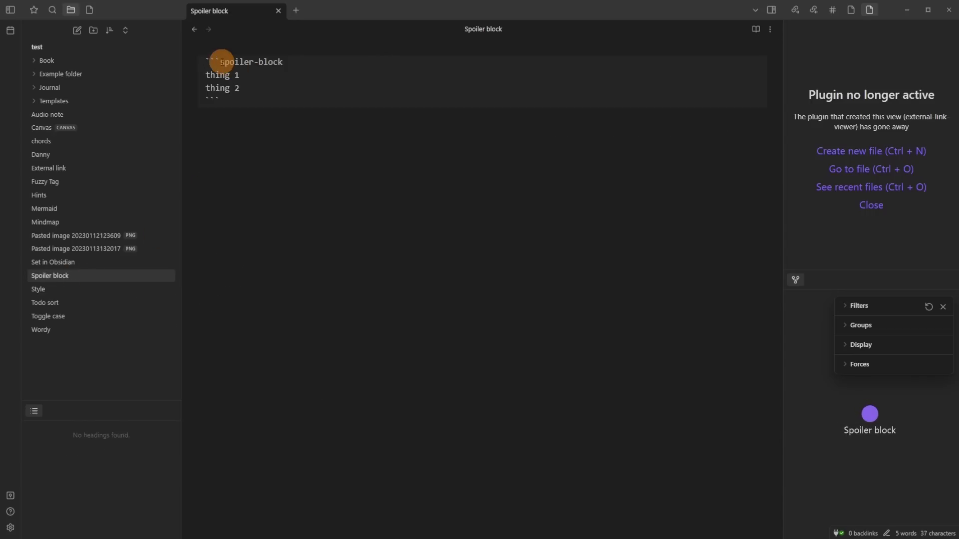
left_click(255, 61)
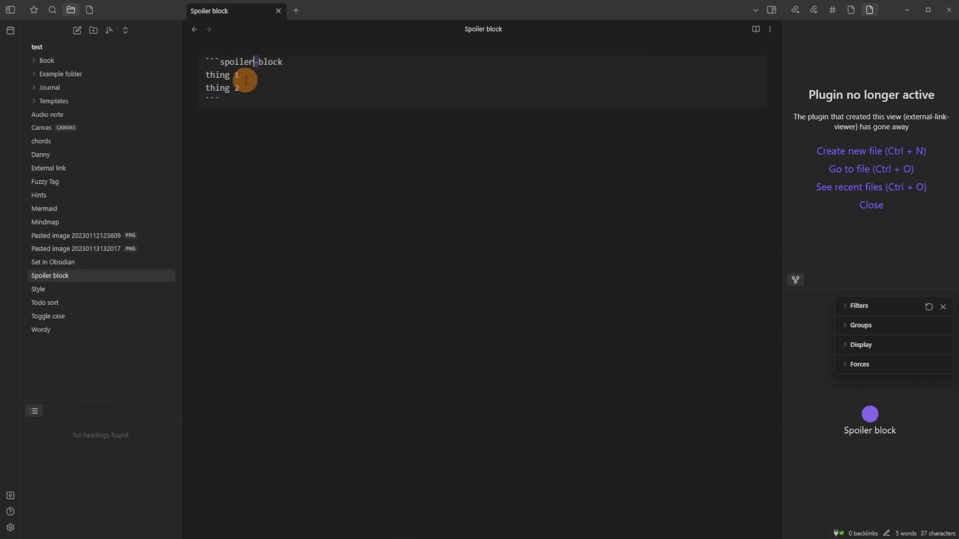
left_click(253, 134)
mouse_move(280, 88)
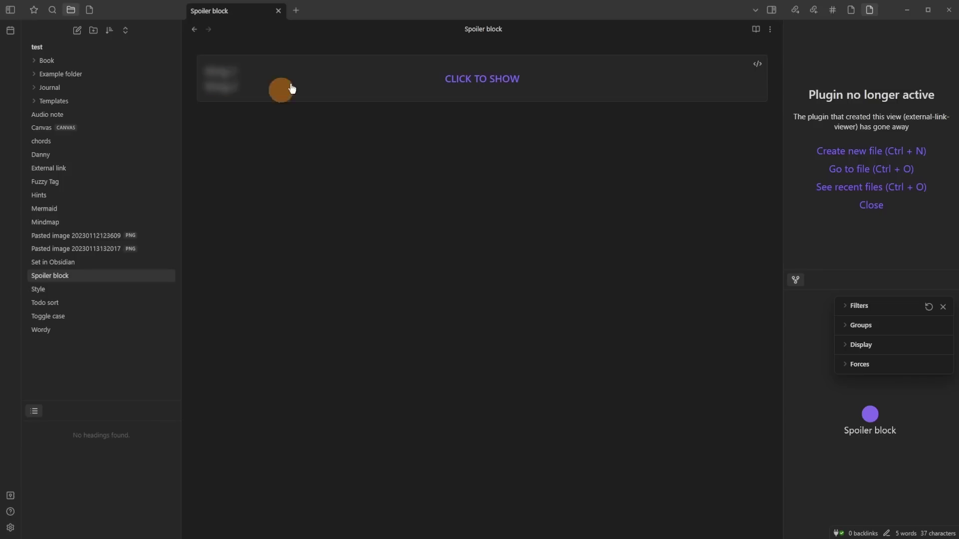
left_click(507, 79)
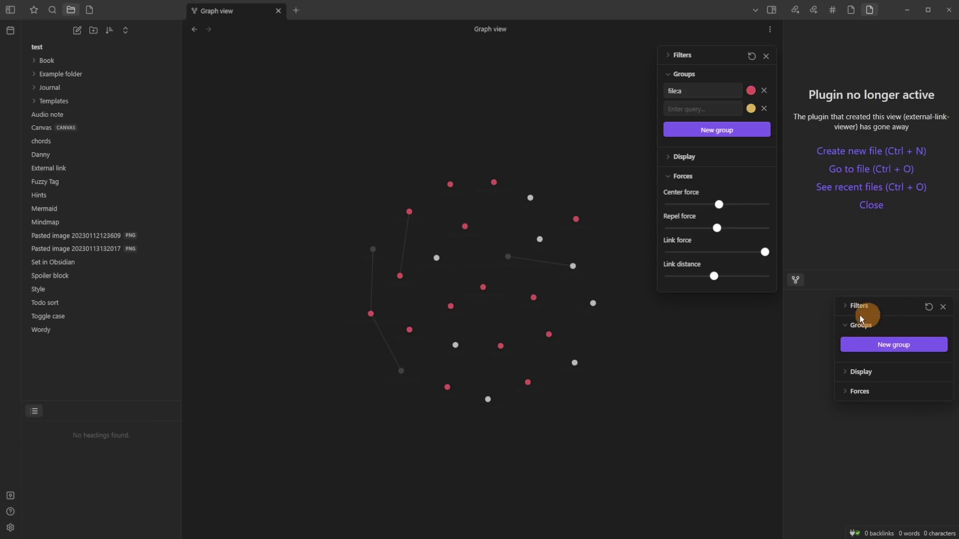
Step: Run 'Sync Graph Settings: Sync Graph Groups Settings to Local Graph' from the command palette
key("ctrl+p")
type("sy")
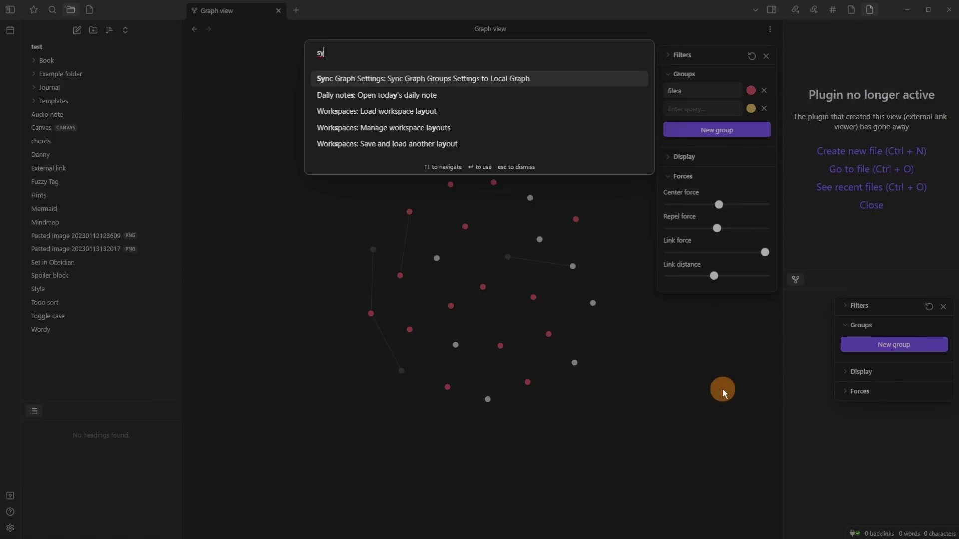
key("Return")
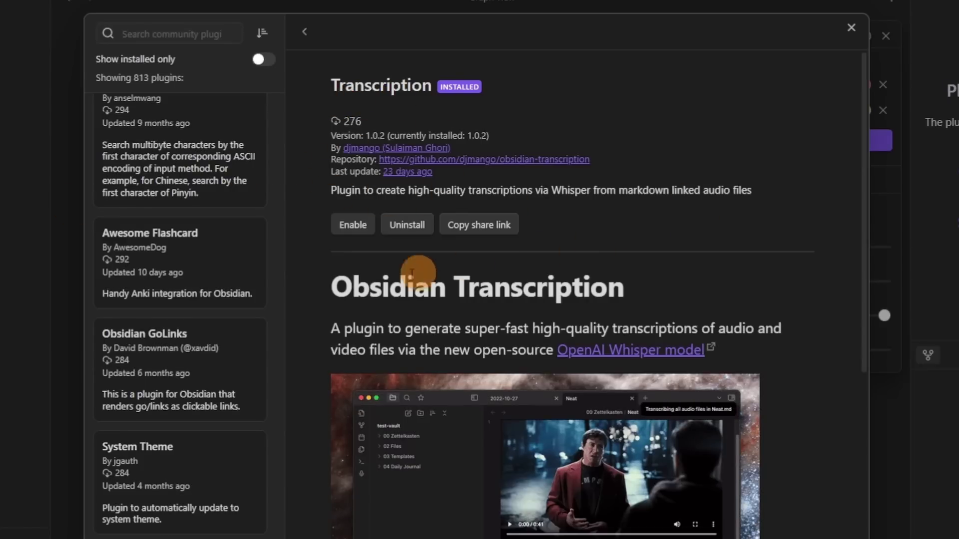
Step: Read through the Transcription README, then return to the top of the Translate plugin's page
scroll(411, 272, "down", 4)
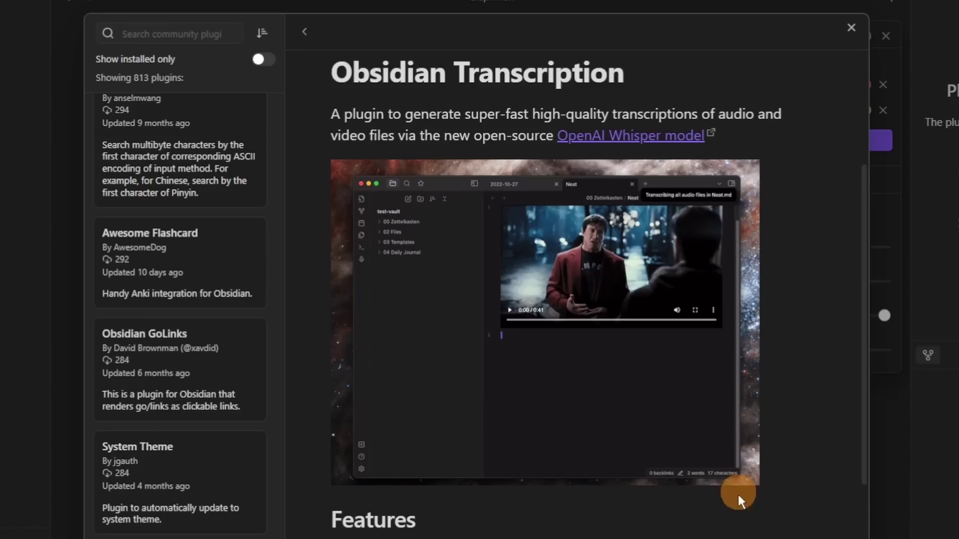
scroll(737, 494, "down", 4)
scroll(737, 508, "down", 3)
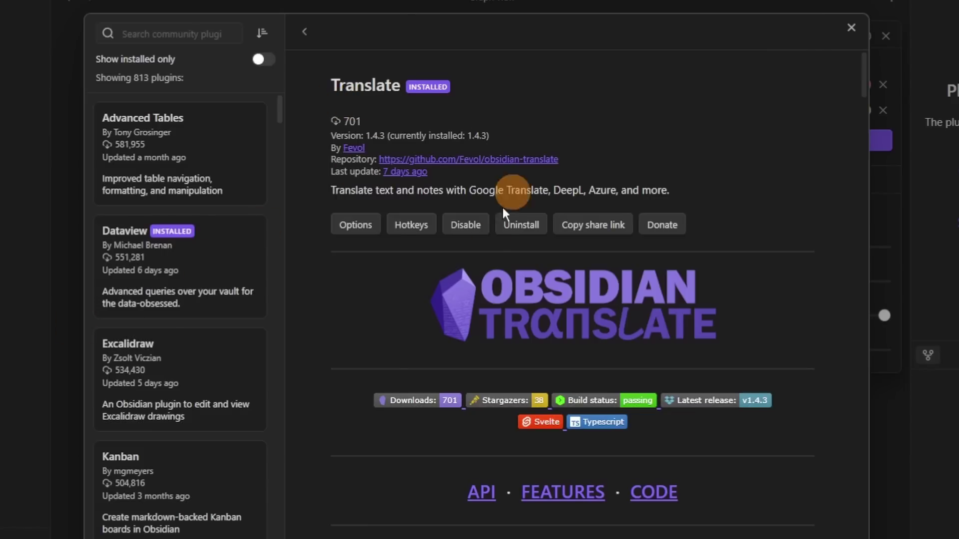
scroll(403, 343, "down", 5)
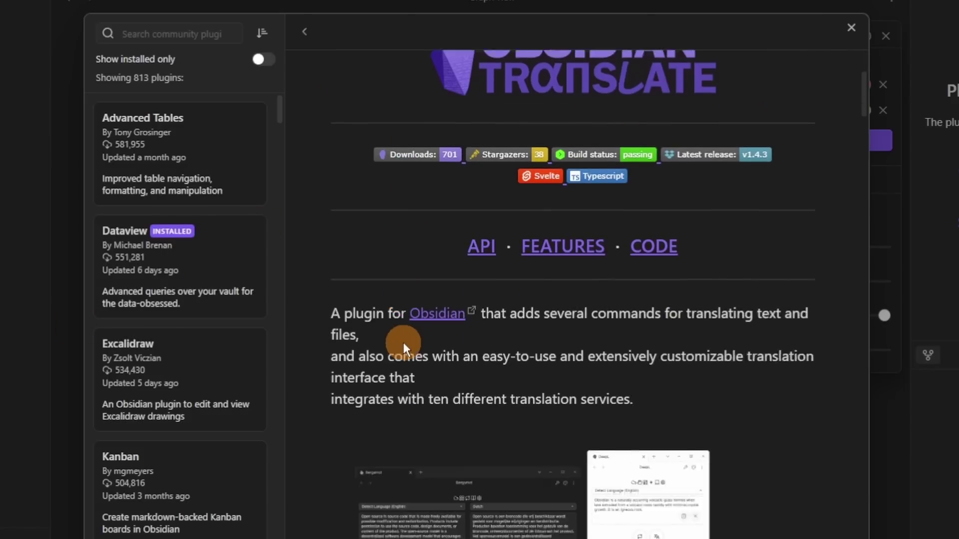
scroll(628, 304, "down", 5)
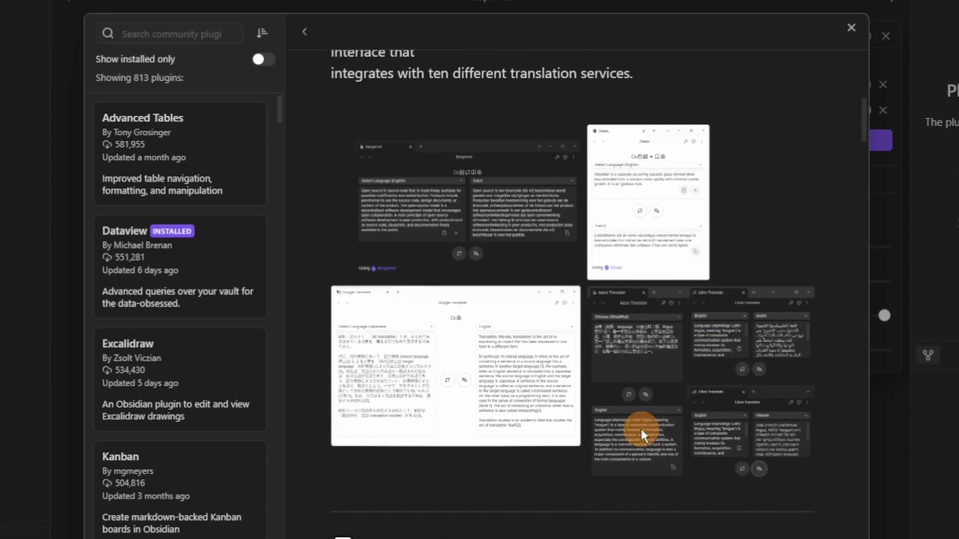
scroll(531, 454, "down", 9)
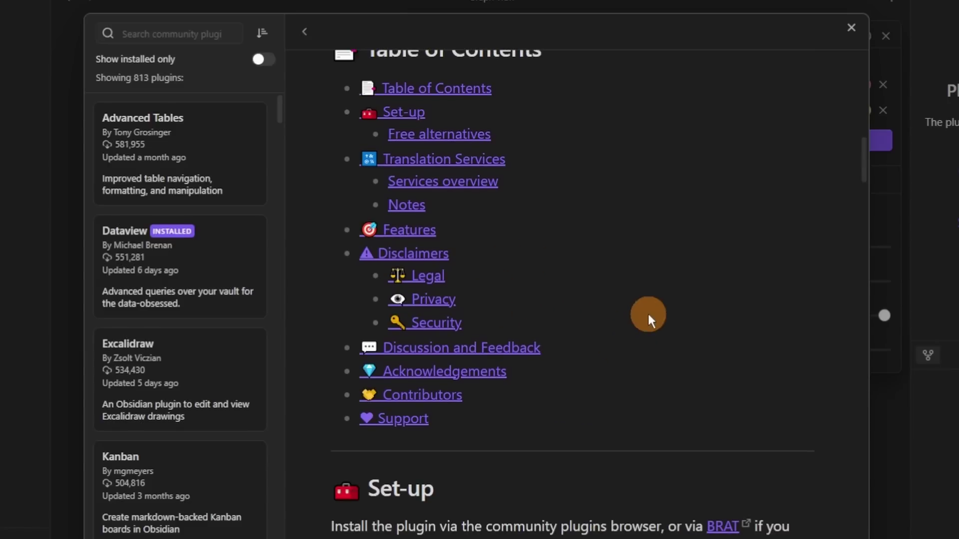
scroll(647, 311, "up", 19)
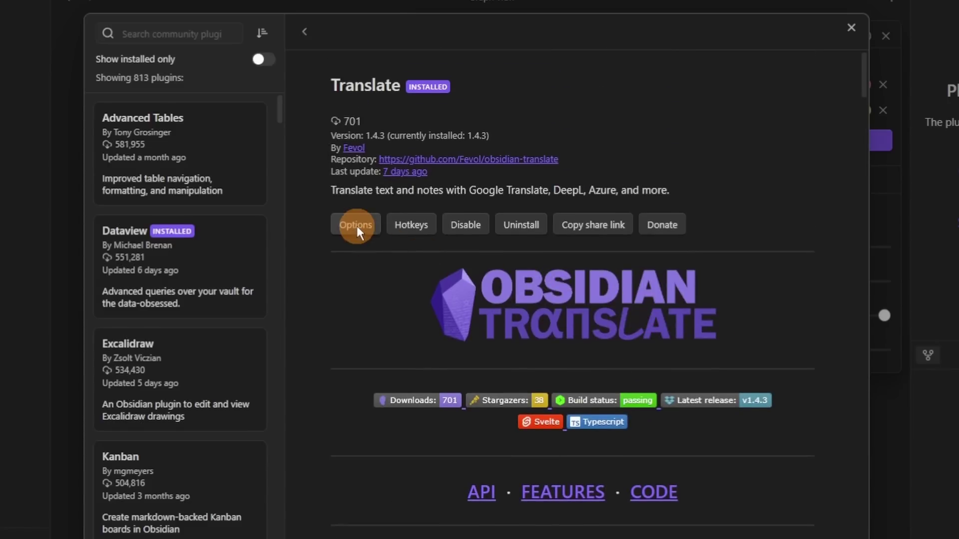
Step: Browse Translate's General, Functionality, Glossary, Hotkeys, Appearance, Google Translate and FastText settings
left_click(356, 225)
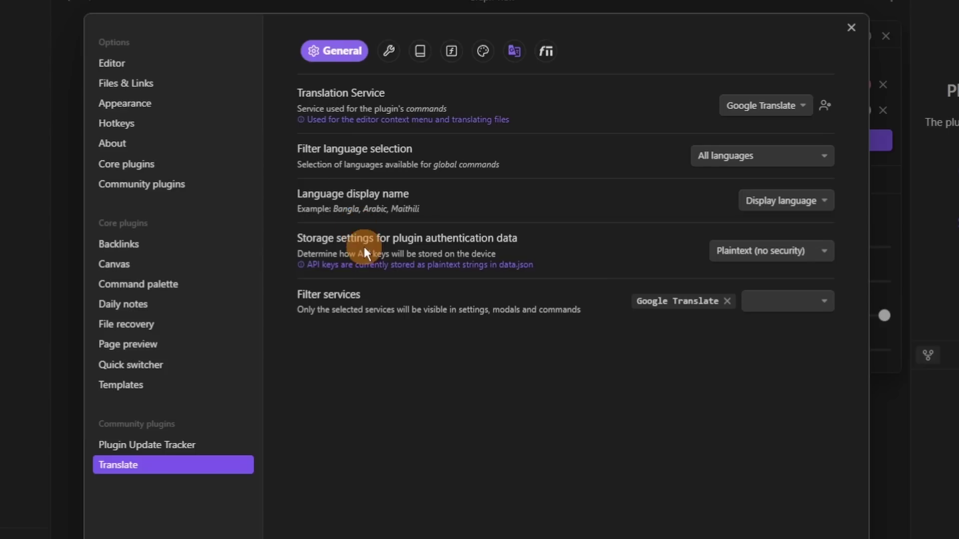
left_click(380, 53)
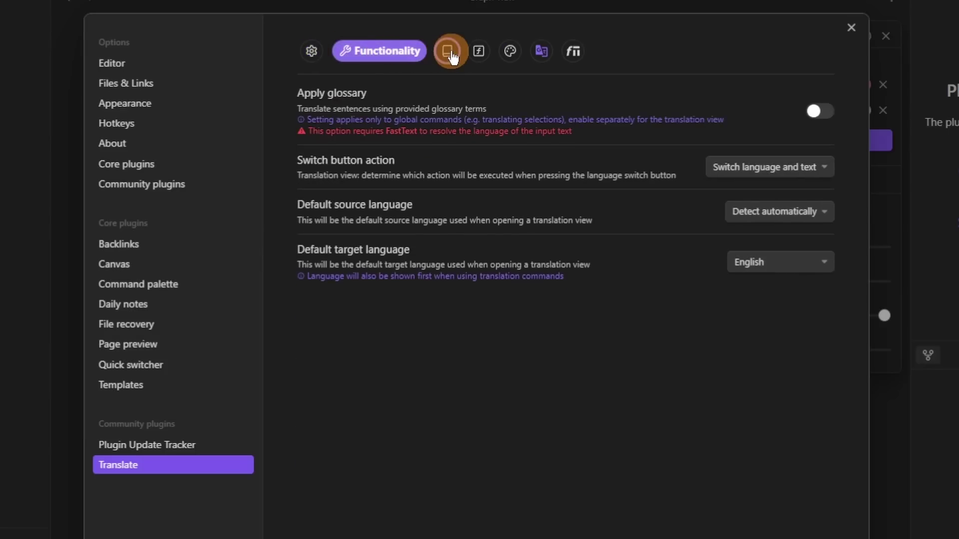
left_click(451, 55)
left_click(459, 58)
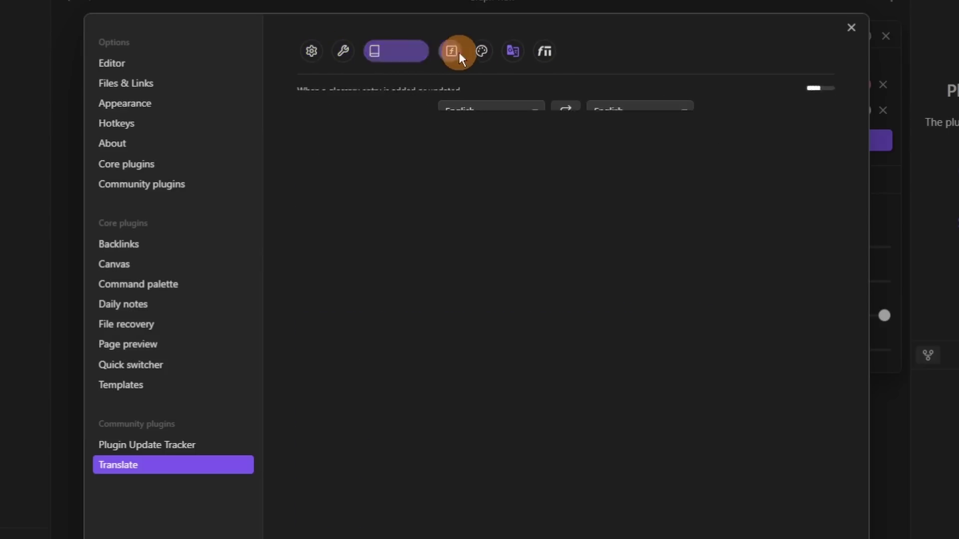
left_click(485, 57)
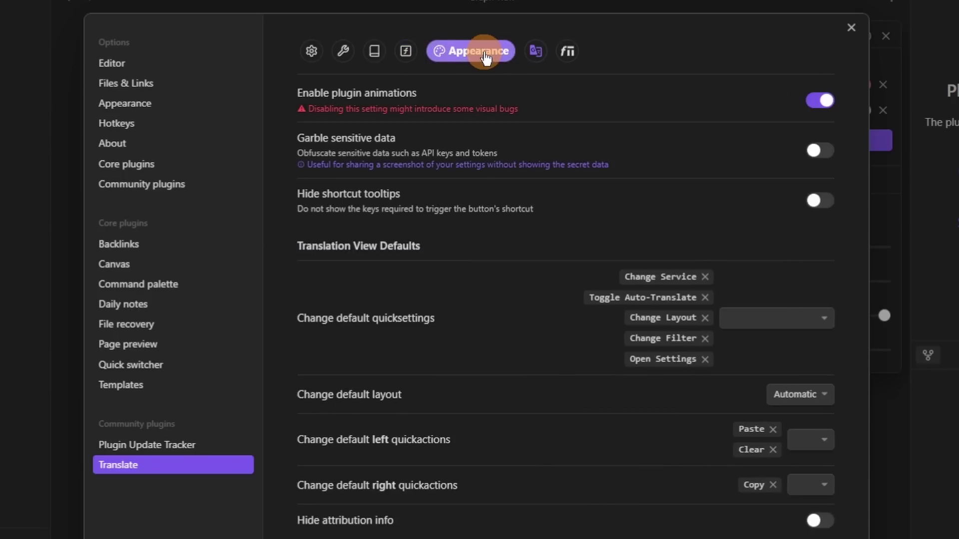
left_click(530, 56)
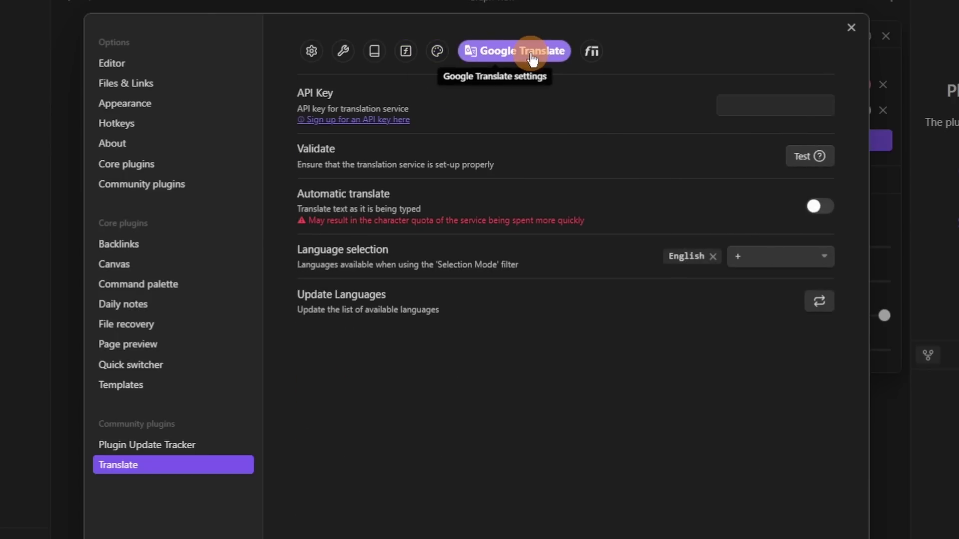
left_click(595, 52)
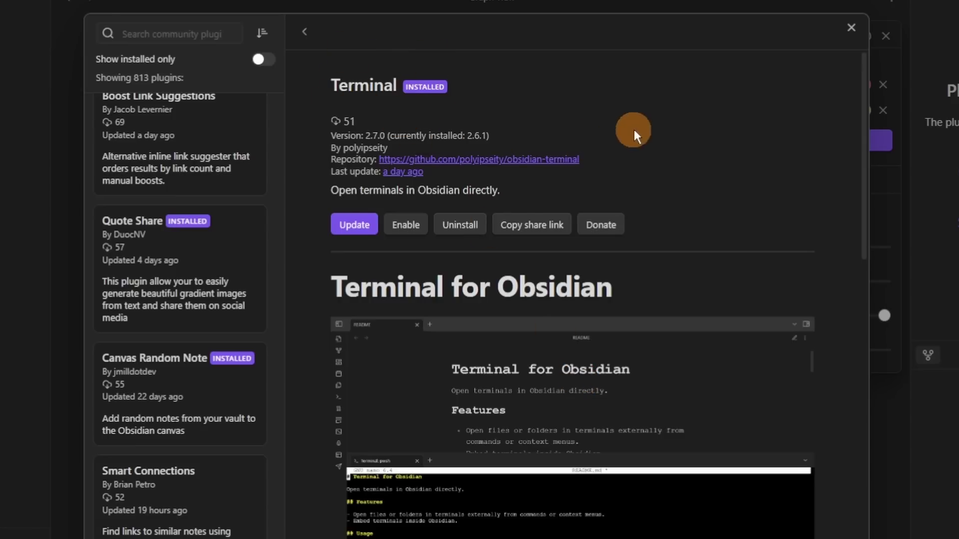
Step: Read the Text Dataset Aid README, then add 'extrac' to the plugin search
scroll(639, 150, "down", 4)
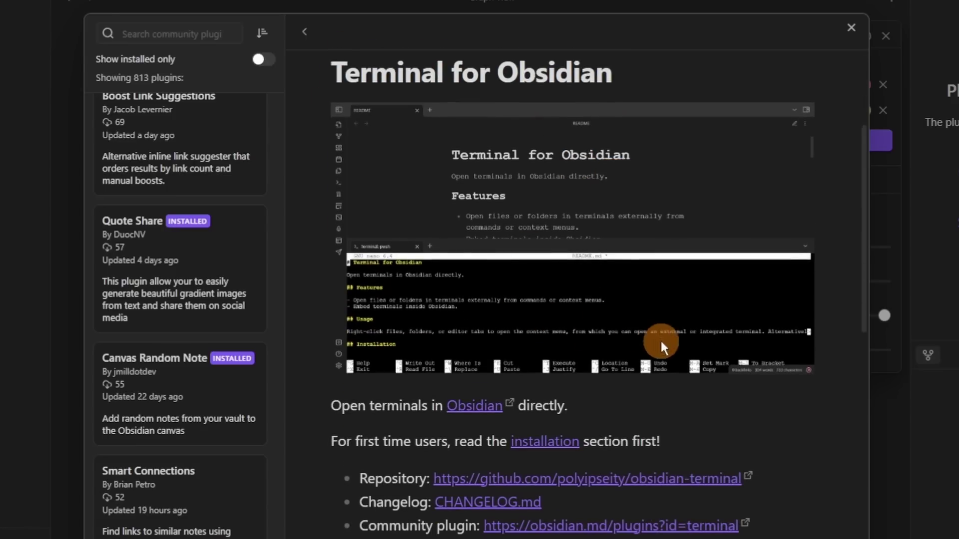
scroll(660, 339, "down", 5)
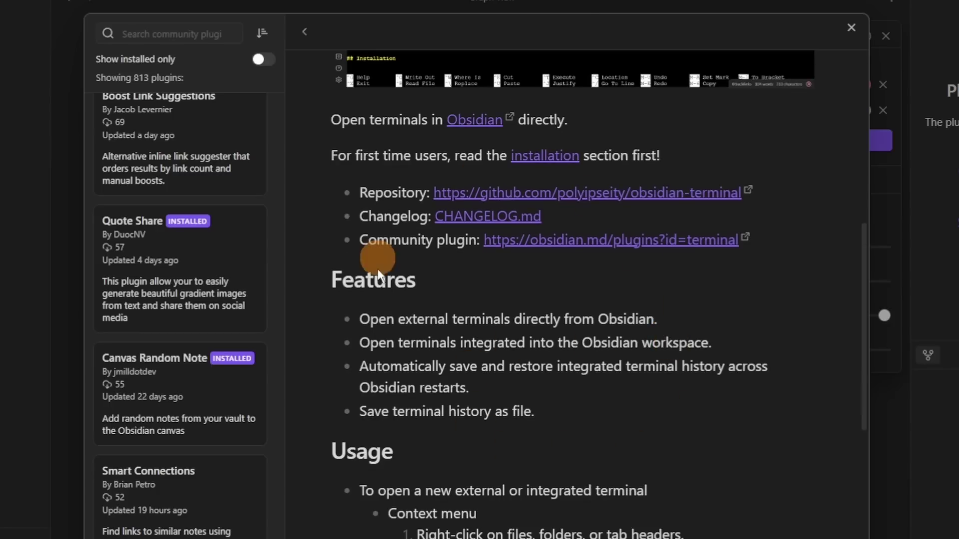
scroll(599, 421, "down", 10)
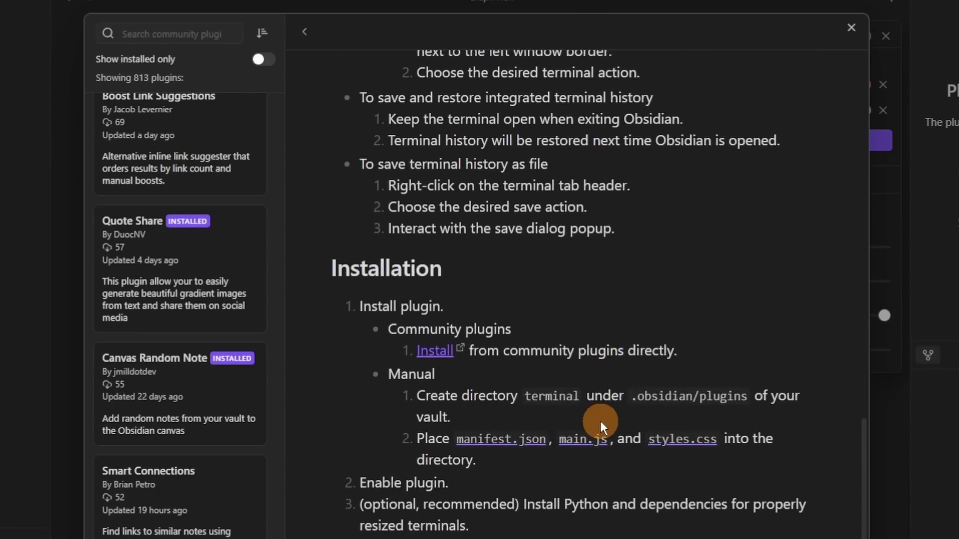
scroll(600, 421, "down", 2)
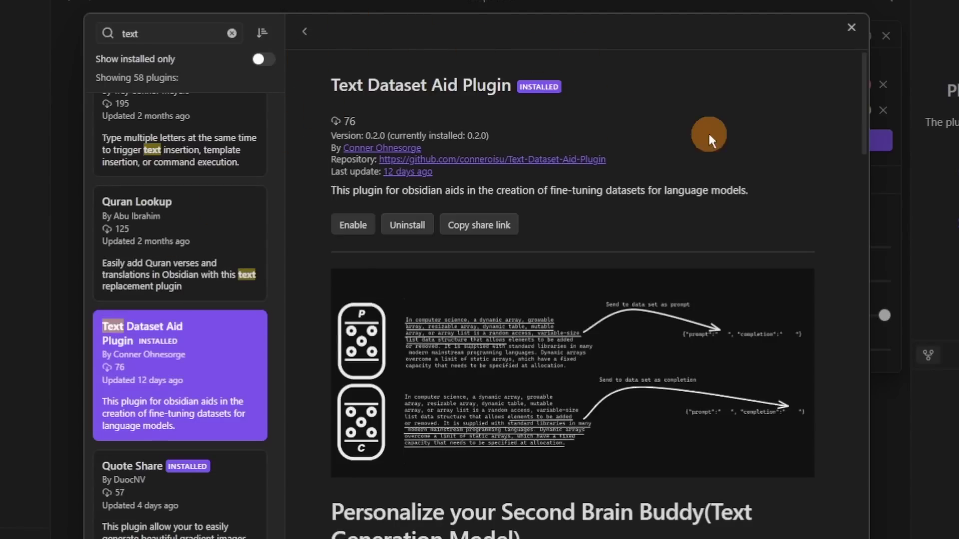
scroll(723, 111, "down", 4)
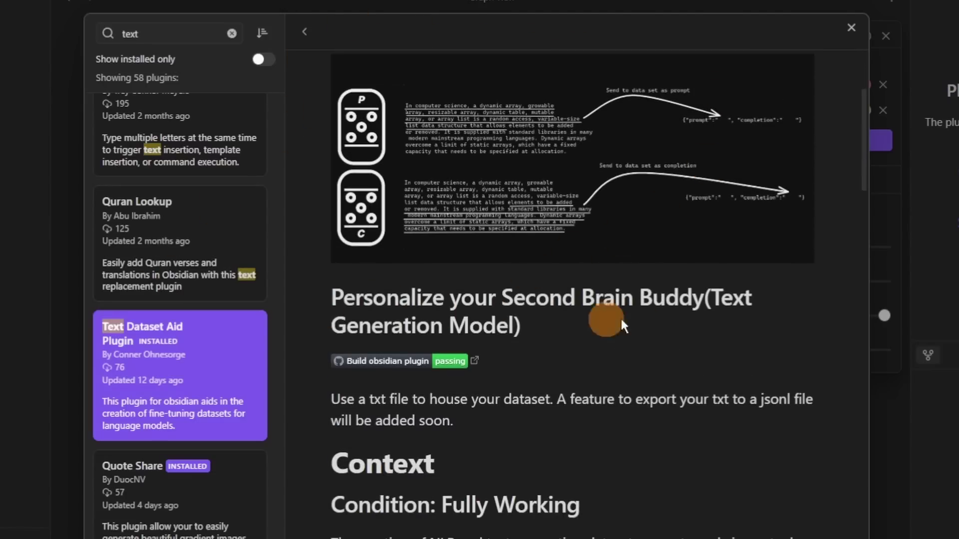
scroll(609, 334, "down", 5)
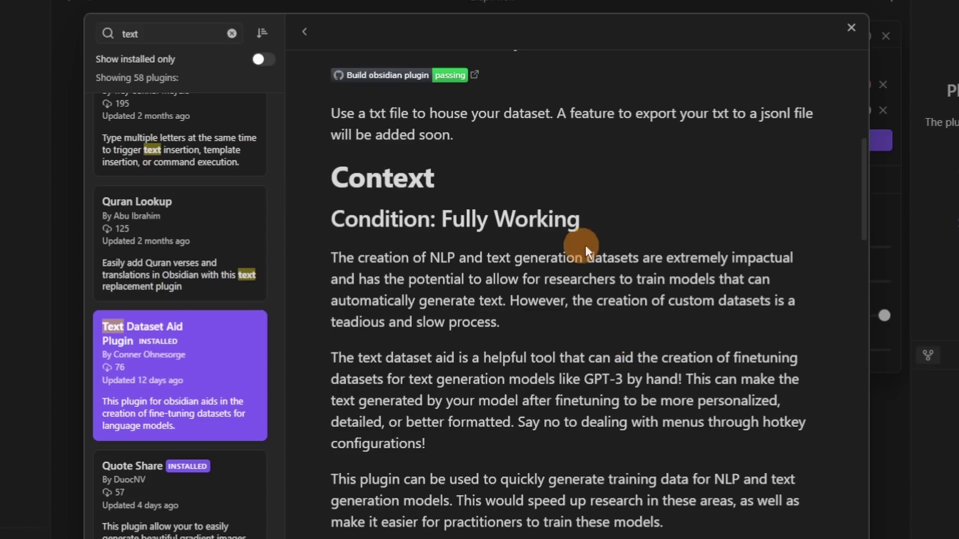
scroll(619, 247, "down", 3)
scroll(651, 250, "down", 15)
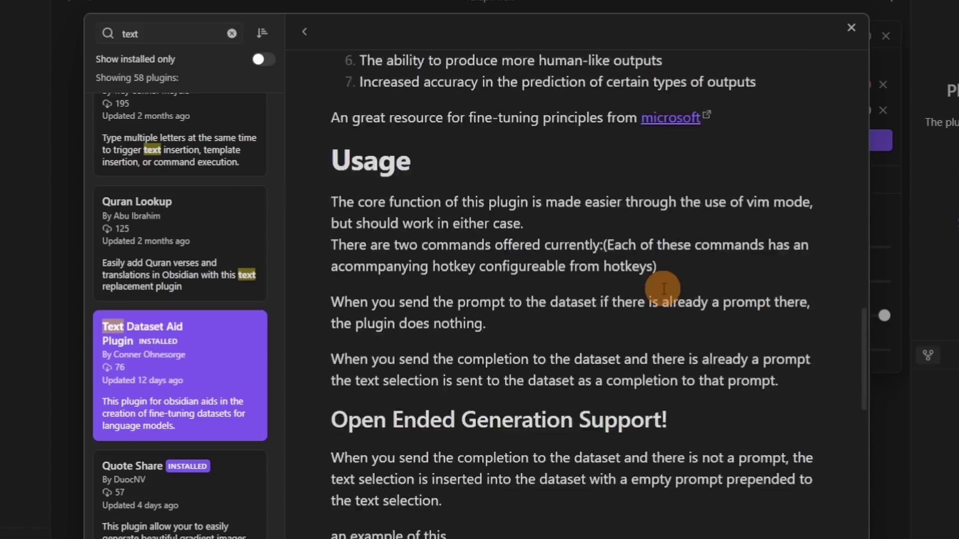
scroll(665, 316, "down", 12)
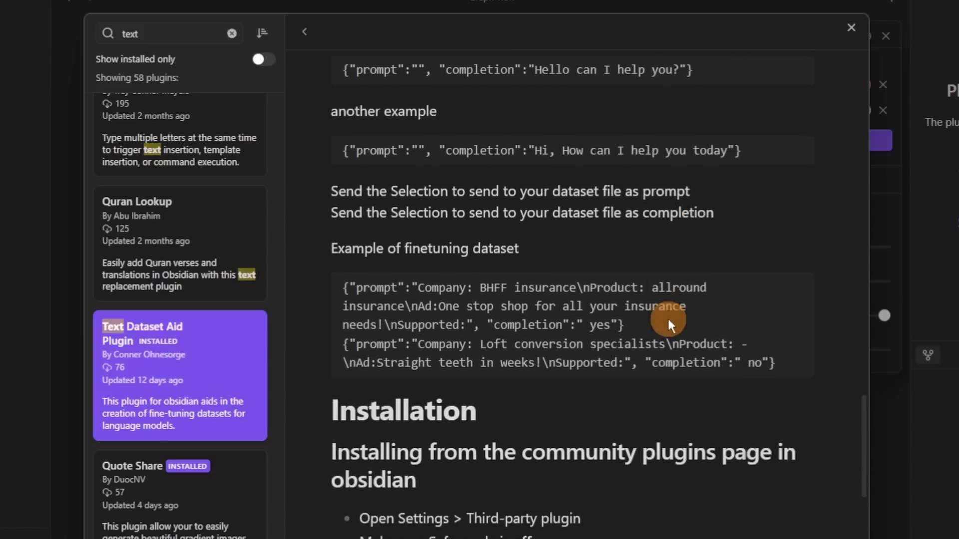
scroll(670, 319, "down", 12)
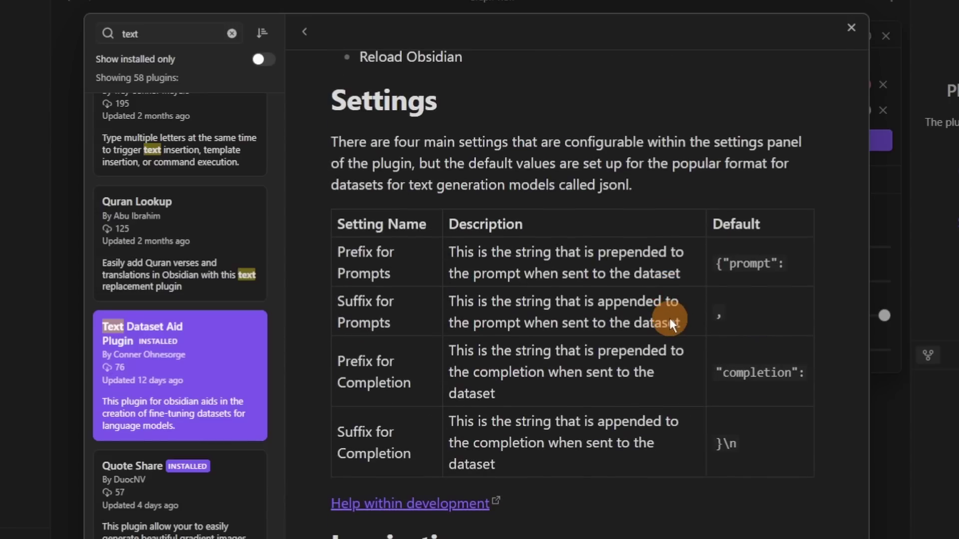
scroll(669, 319, "down", 3)
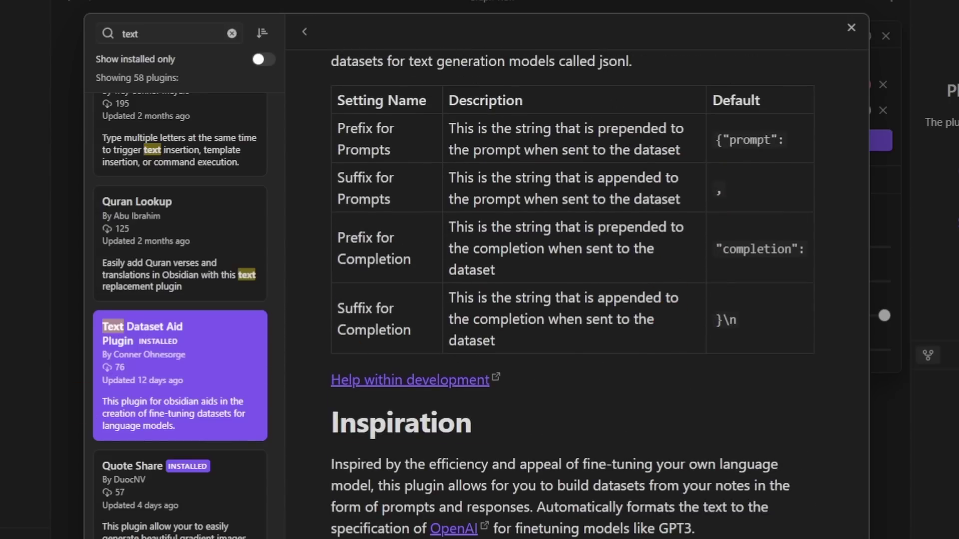
type("extrac")
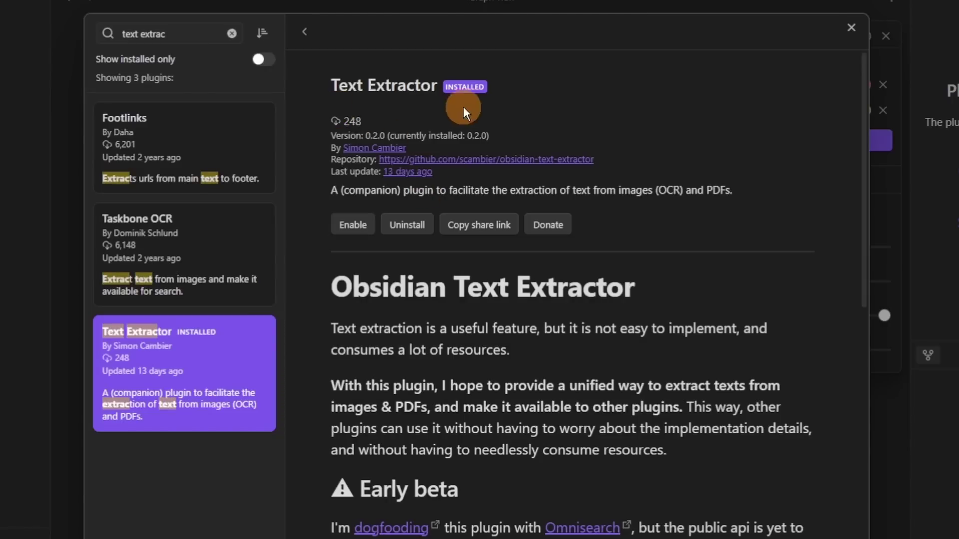
Step: Skim the Text Extractor README, then show the Todo sort plugin's details
scroll(569, 345, "down", 8)
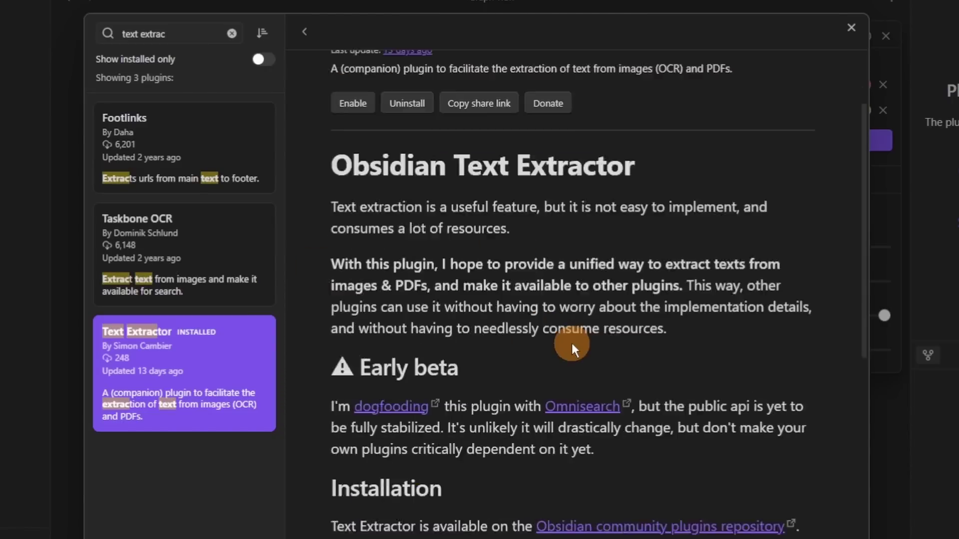
scroll(494, 260, "down", 6)
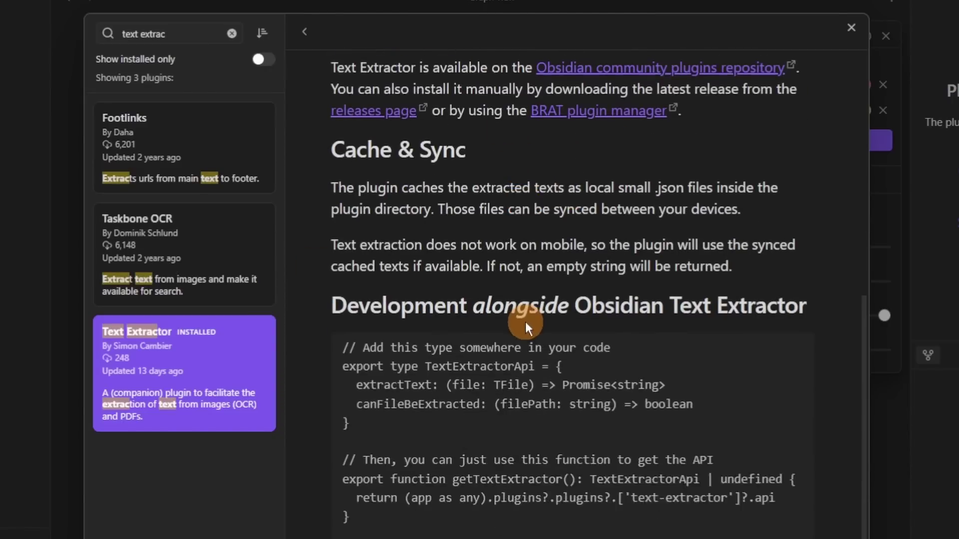
scroll(499, 300, "down", 2)
scroll(569, 359, "up", 10)
scroll(573, 363, "up", 6)
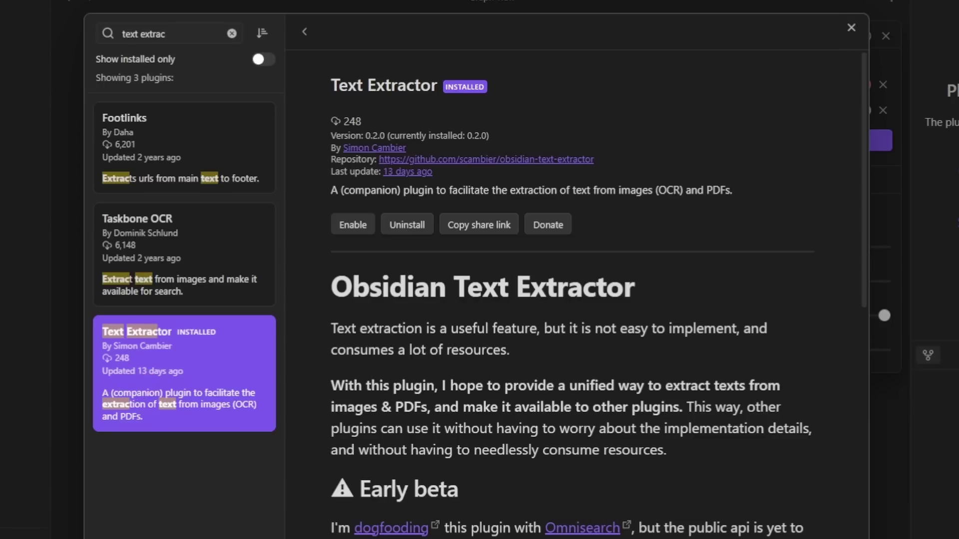
left_click(297, 117)
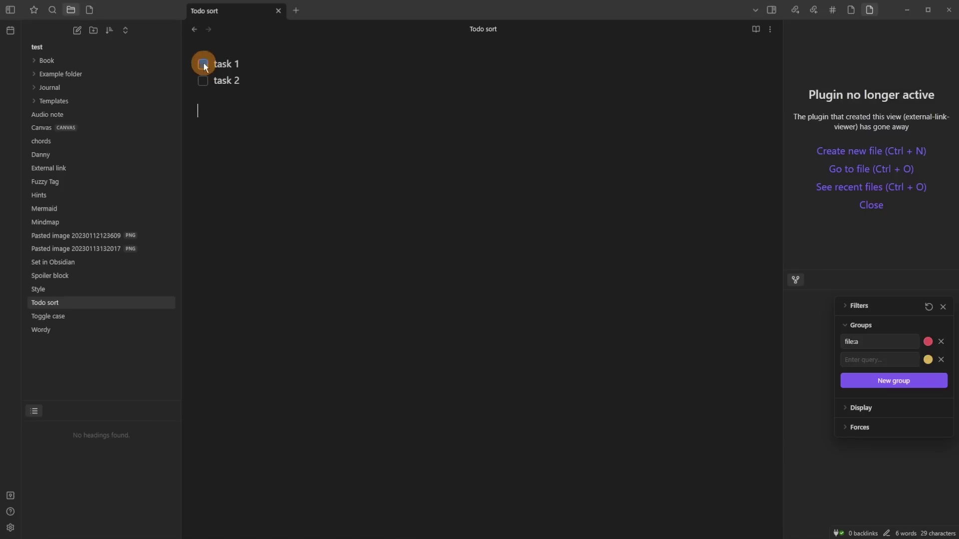
Step: Tick and untick tasks 1 and 2 to confirm checked tasks move to the top
left_click(203, 64)
left_click(203, 81)
left_click(251, 106)
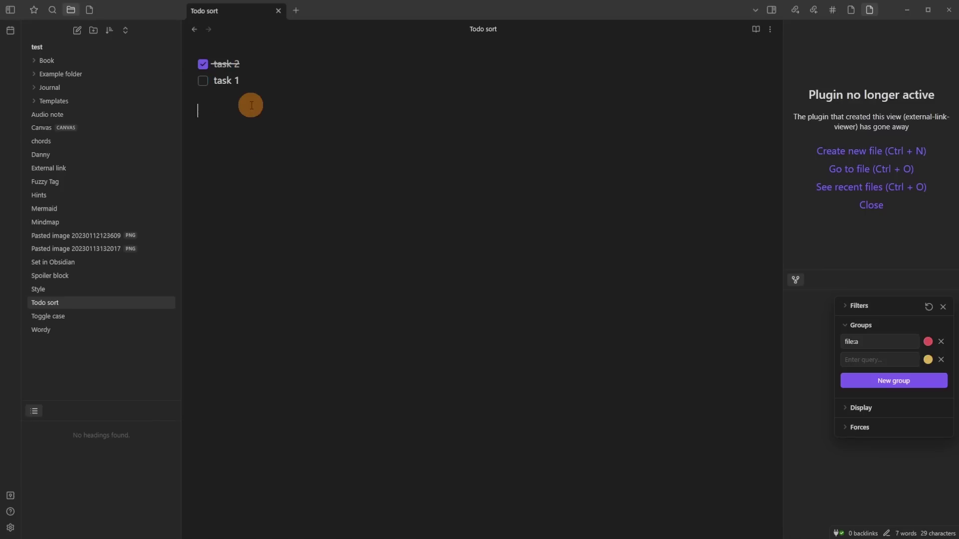
left_click(202, 64)
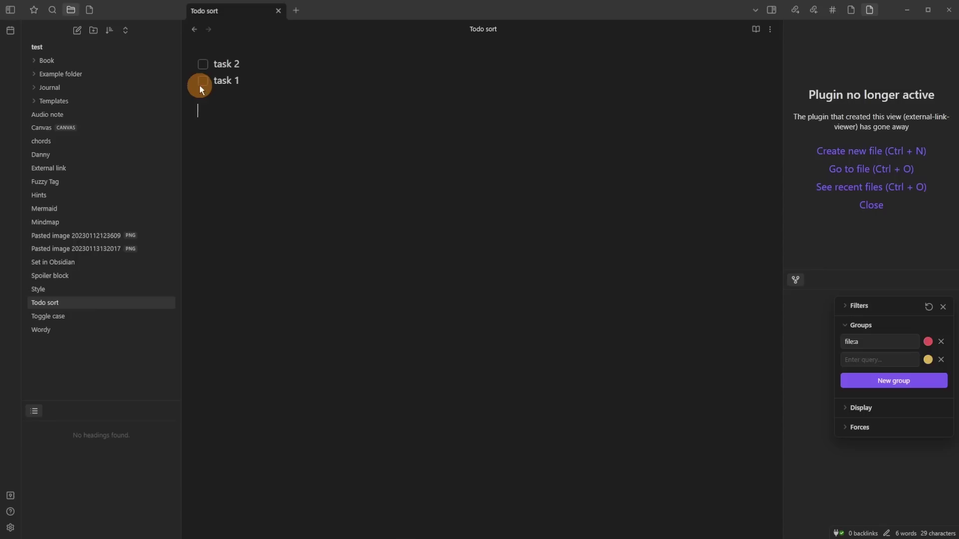
left_click(270, 102)
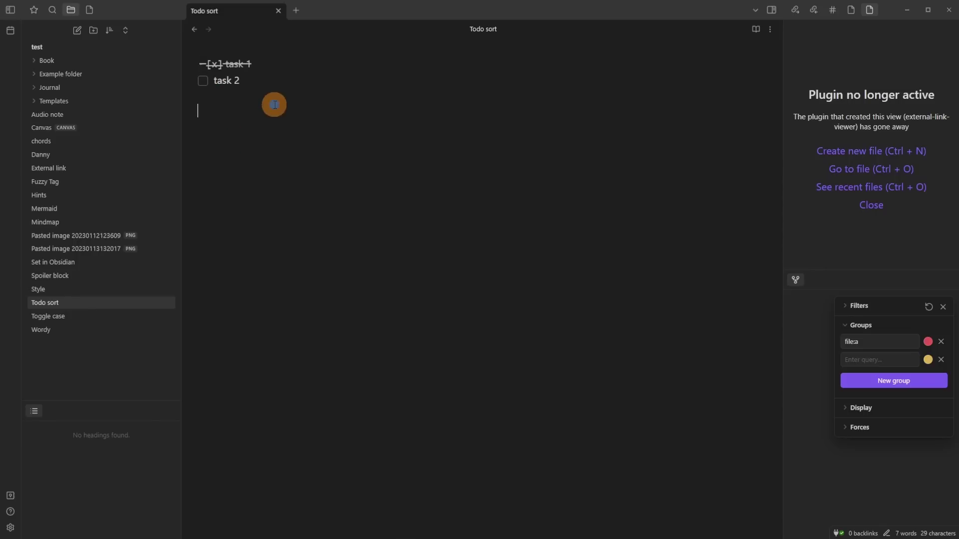
left_click(203, 64)
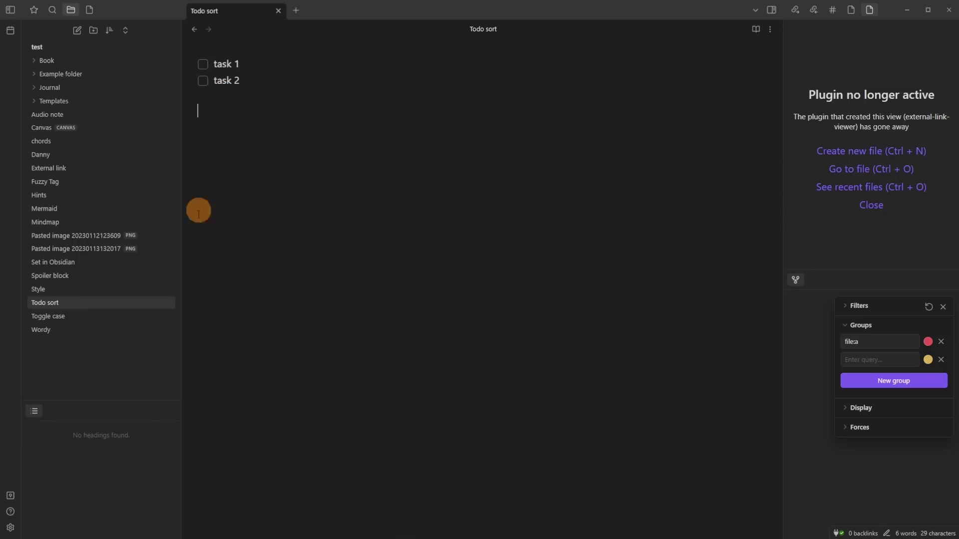
Step: Inspect Todo sort's Sort order setting, keeping Completed at top
left_click(10, 527)
left_click(691, 108)
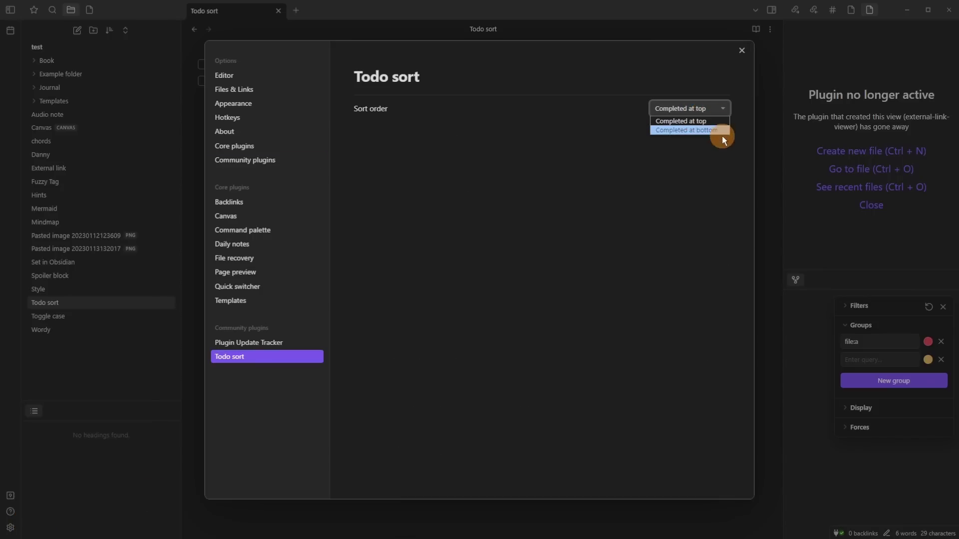
left_click(616, 128)
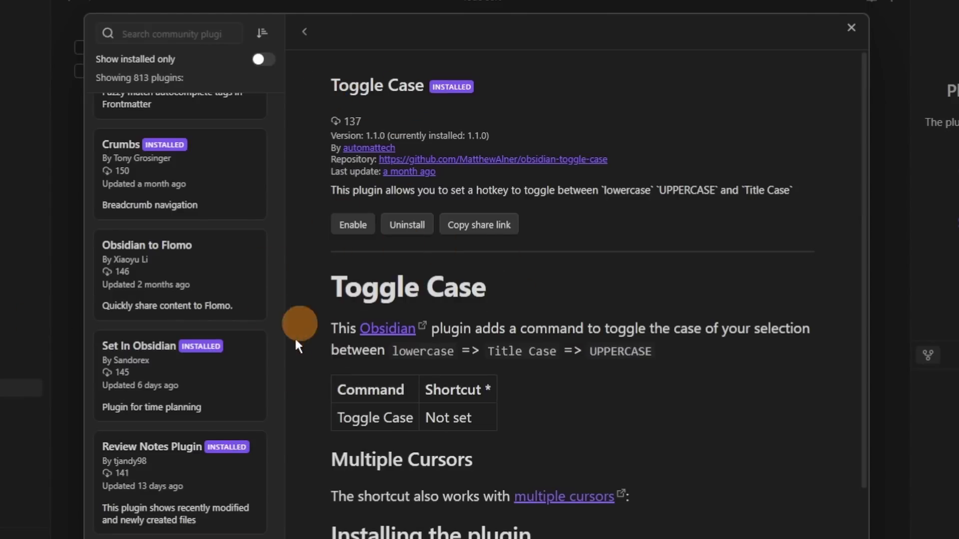
scroll(559, 369, "down", 5)
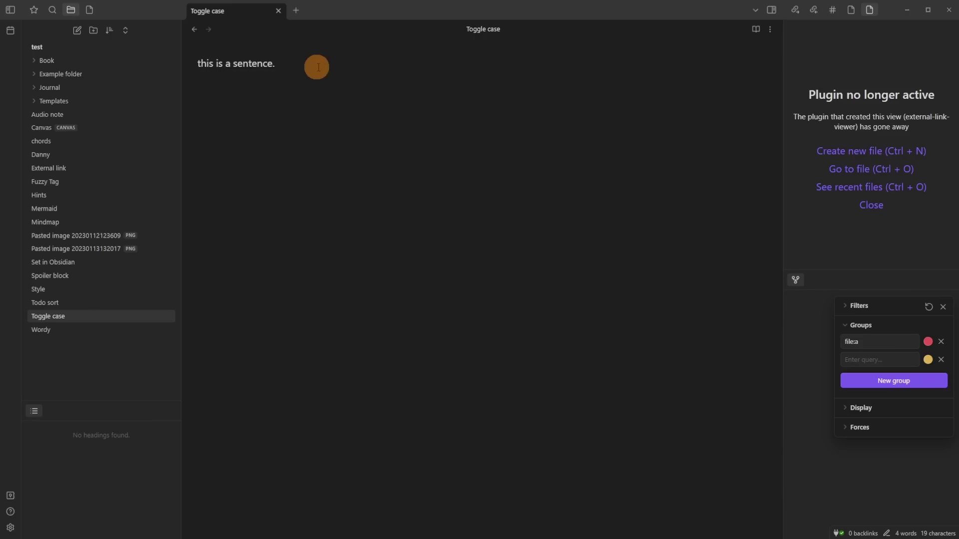
Step: Select 'this is a sentence.' and run Toggle Case to make it title case
left_click_drag(316, 66, 172, 61)
key("ctrl+p")
type("case")
key("Down")
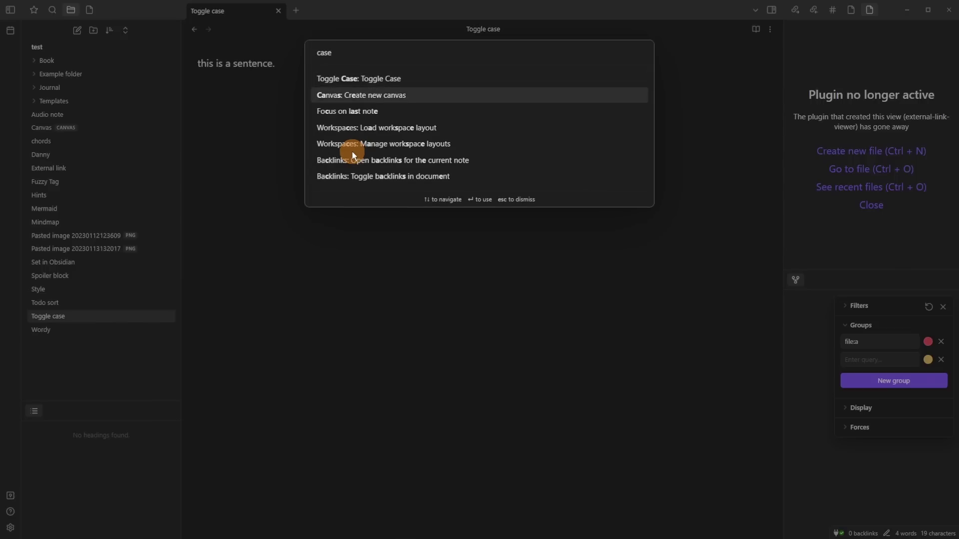
left_click(426, 77)
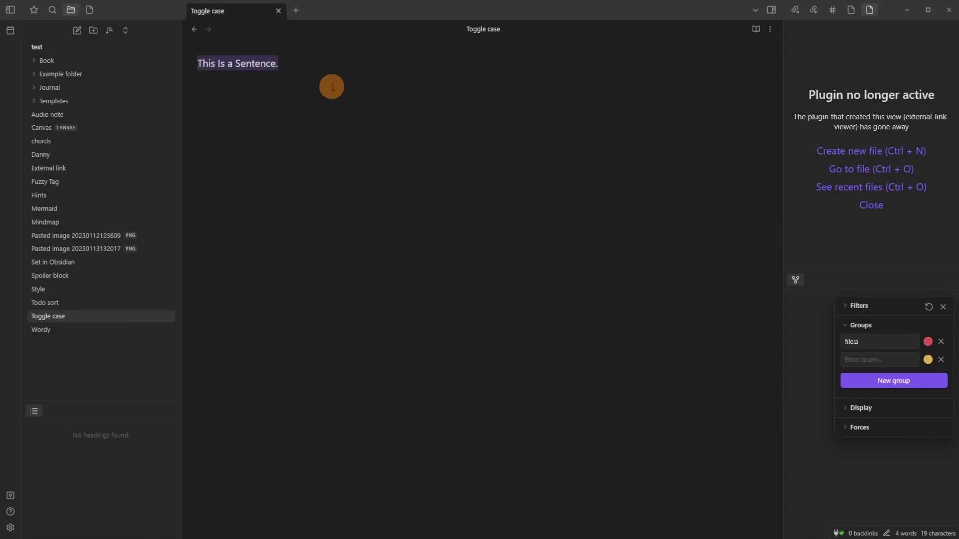
Step: Run Toggle Case again to get 'THIS IS A SENTENCE.' and clear the selection
key("ctrl+p")
type("cas")
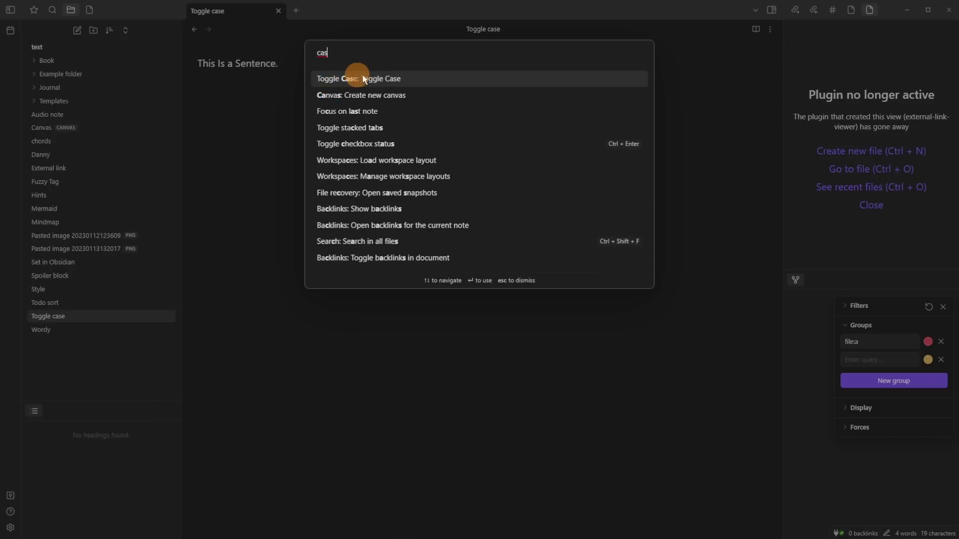
left_click(367, 77)
left_click(339, 70)
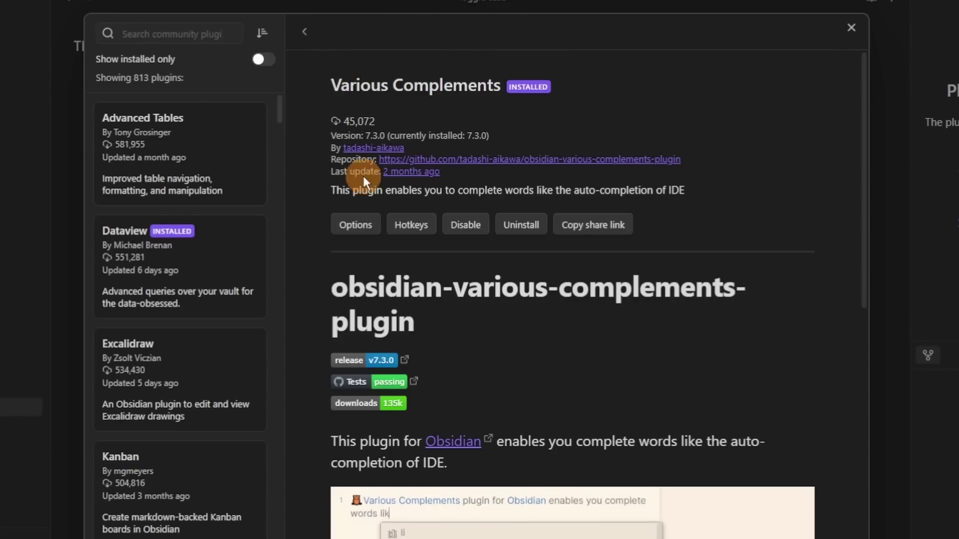
Step: Write a line linking an existing note and the chords note via autocomplete, then open Settings
scroll(601, 336, "down", 3)
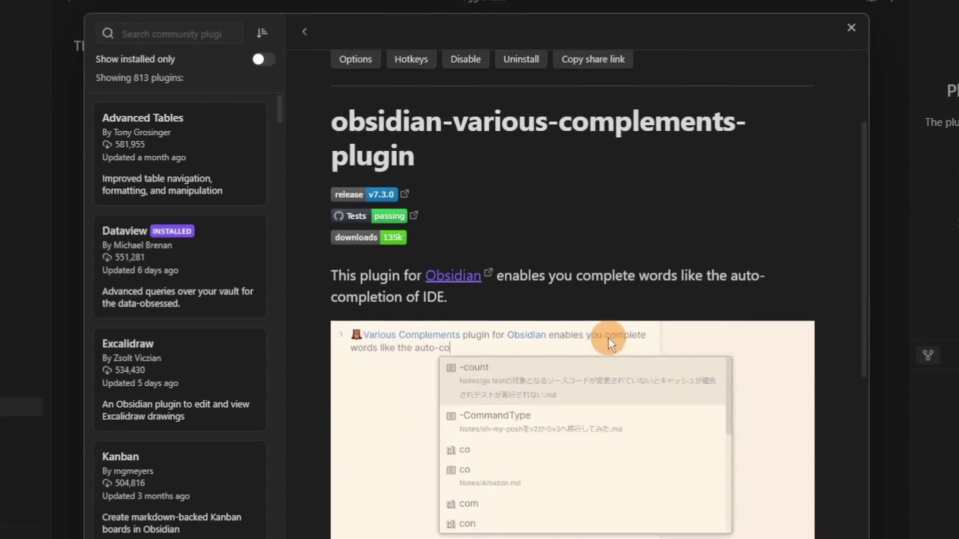
scroll(607, 337, "down", 2)
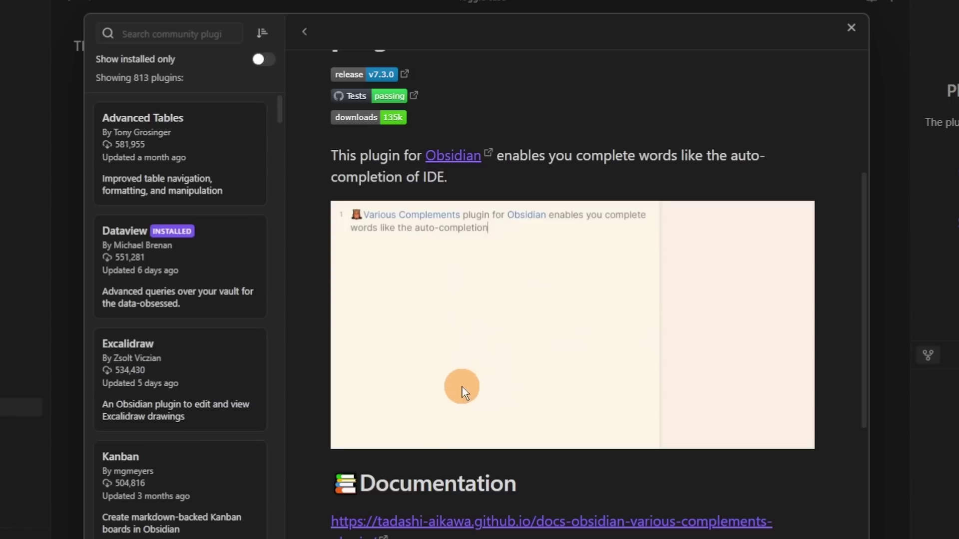
scroll(406, 358, "down", 4)
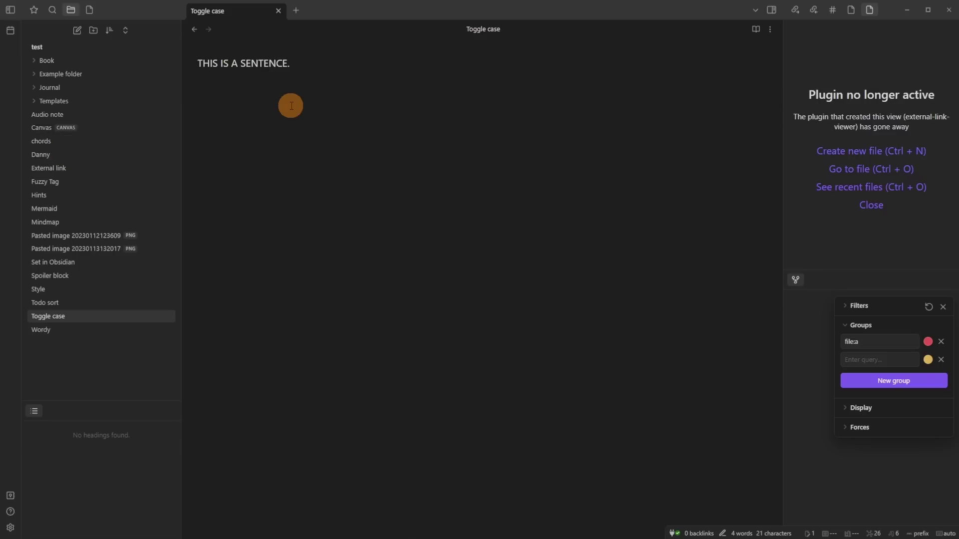
type("an")
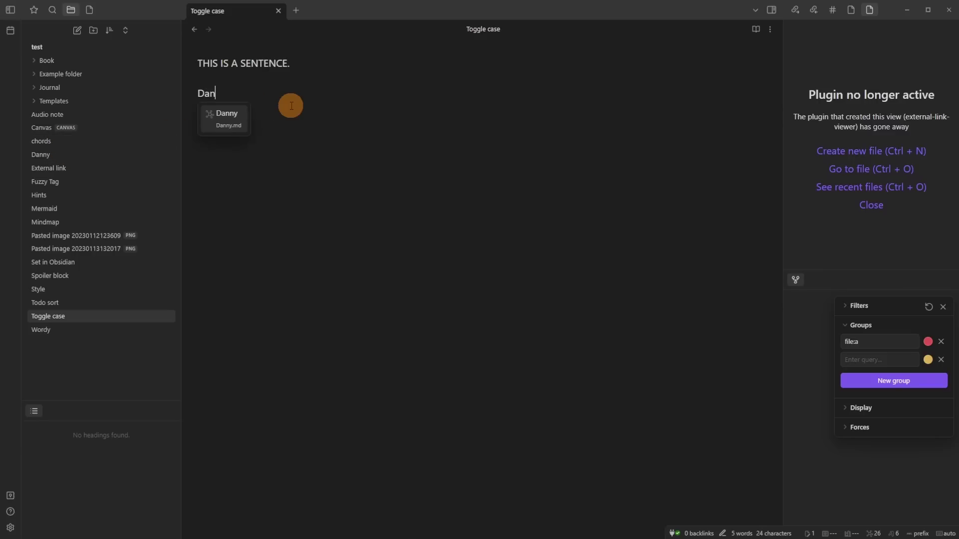
key("Return")
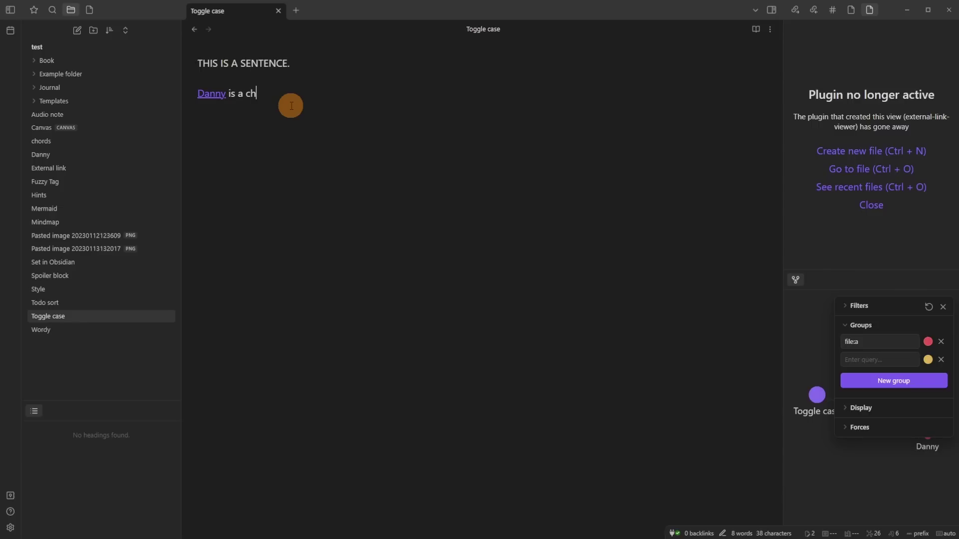
key("Return")
mouse_move(260, 97)
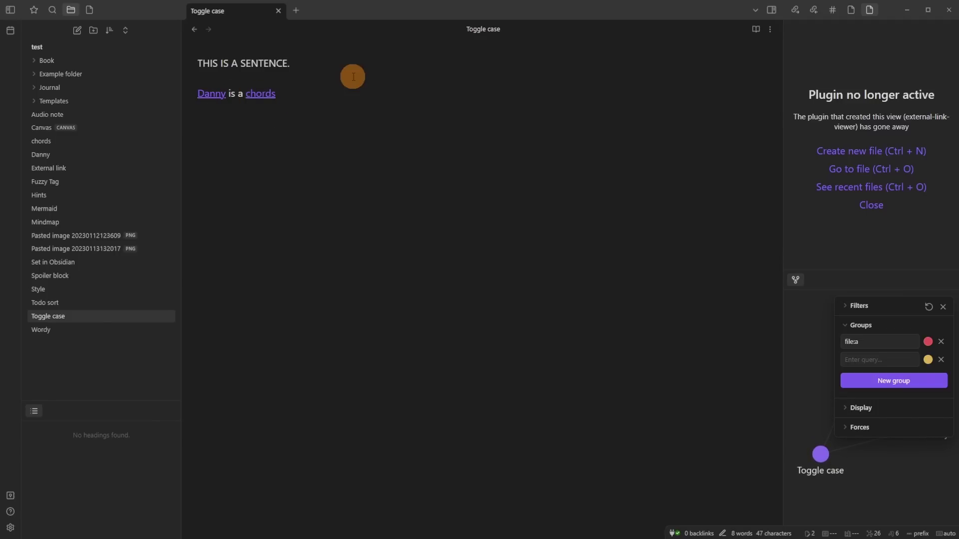
key("ctrl+comma")
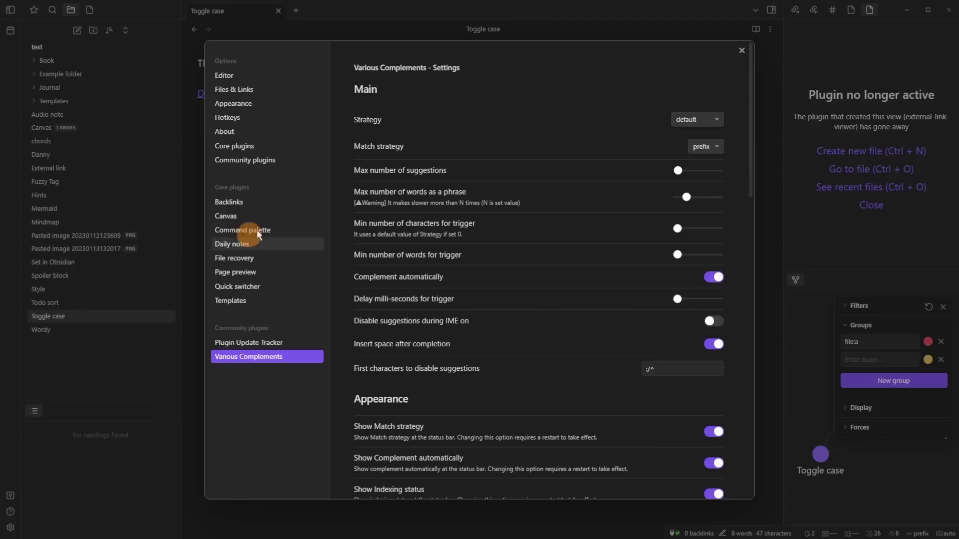
Step: Review Various Complements settings, keeping the default Strategy, then close the Settings window
left_click(714, 120)
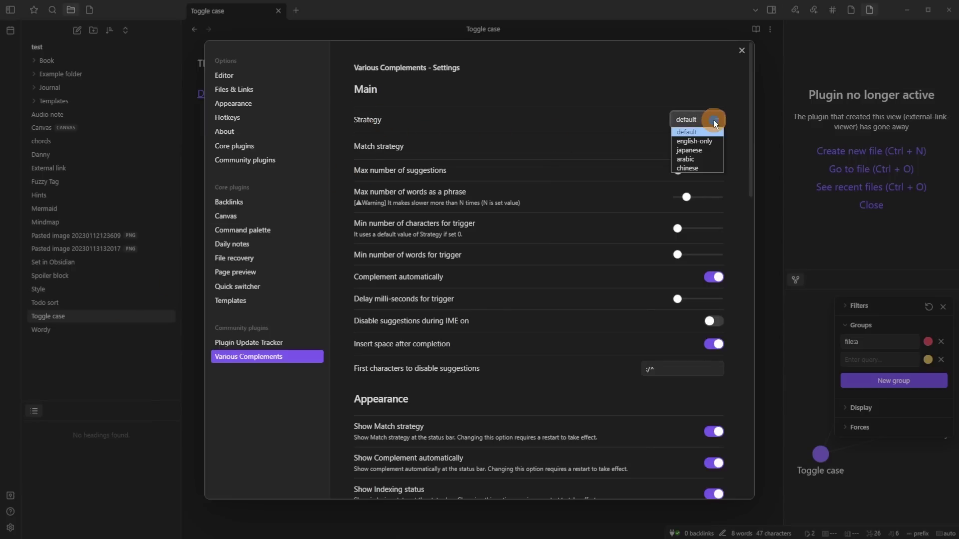
left_click(602, 122)
scroll(602, 134, "down", 2)
scroll(602, 134, "down", 3)
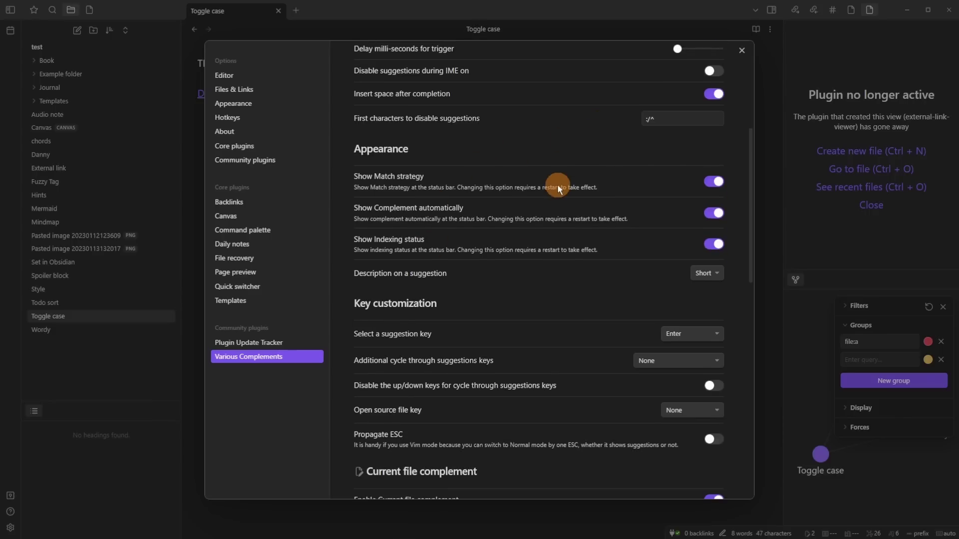
scroll(558, 185, "down", 4)
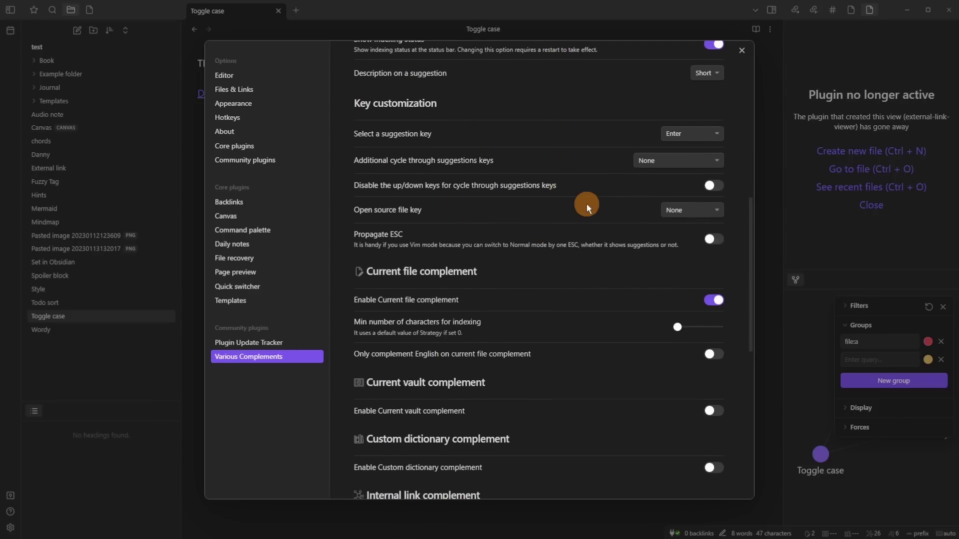
scroll(585, 200, "down", 3)
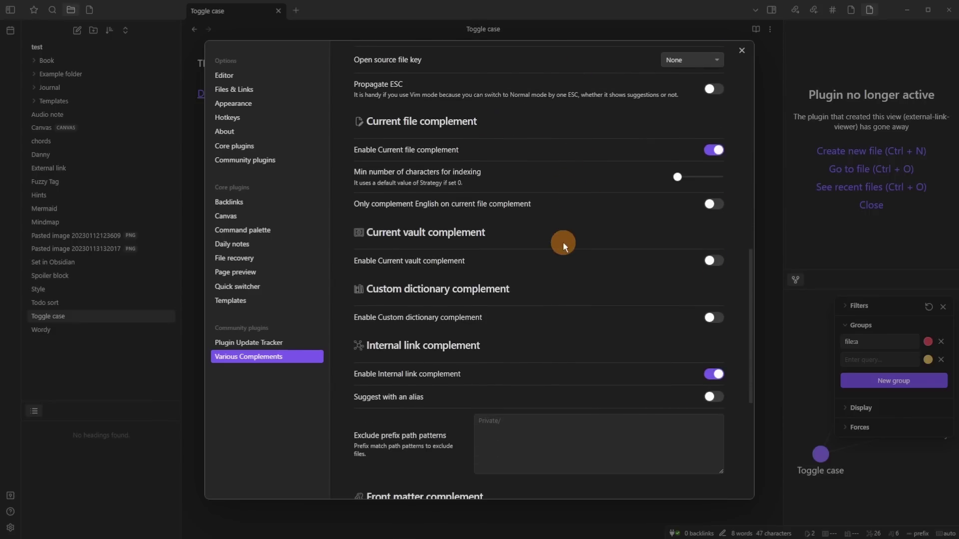
scroll(546, 371, "down", 5)
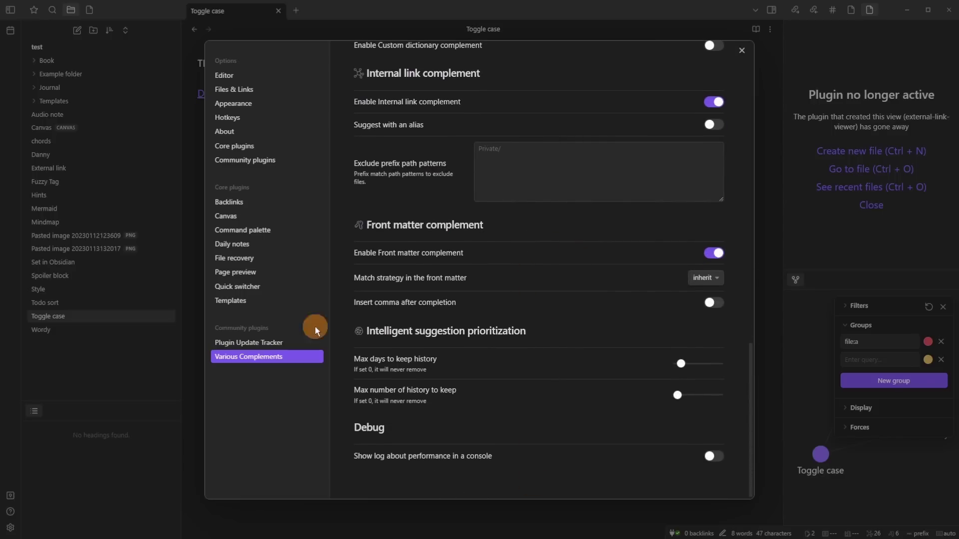
left_click(124, 388)
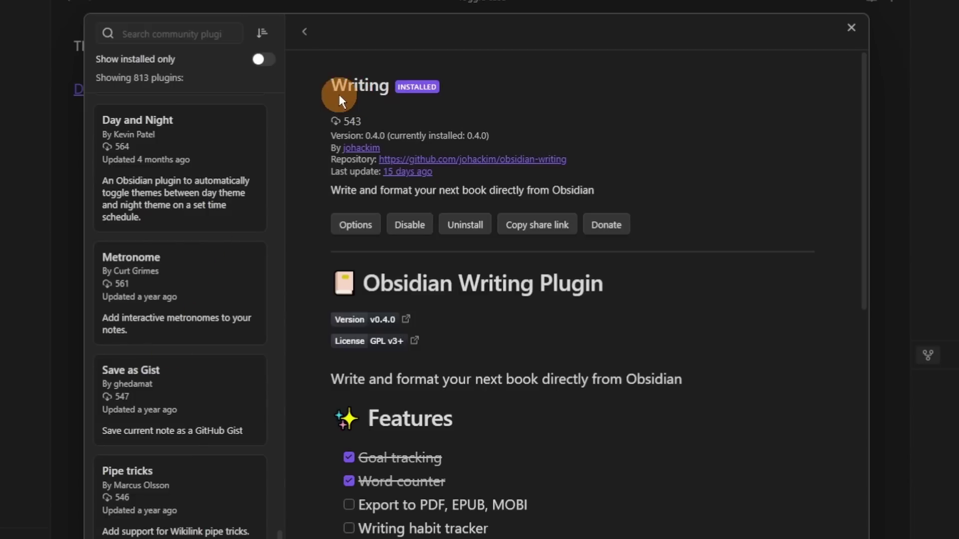
Step: Open the book's chapters and type 'that is great' into Chapter 3
scroll(506, 304, "down", 5)
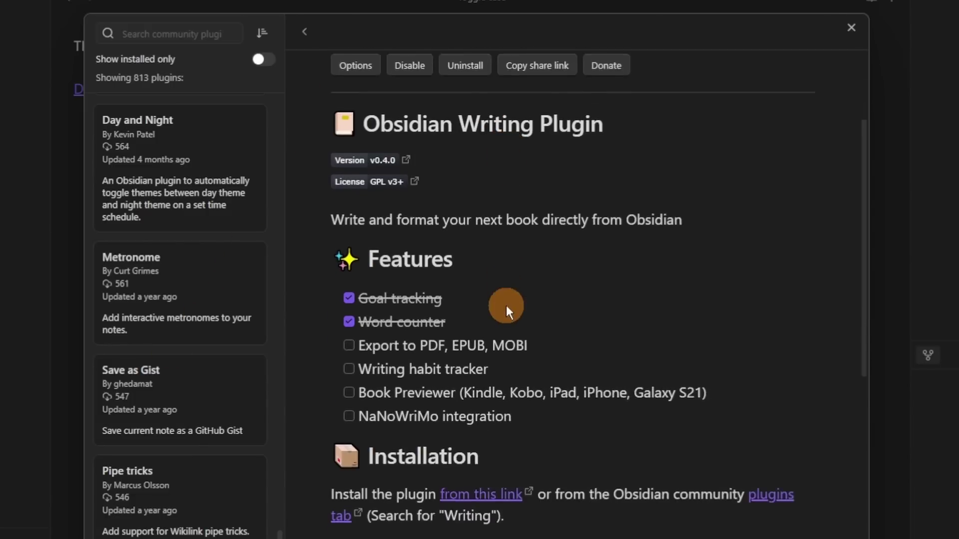
scroll(613, 286, "down", 8)
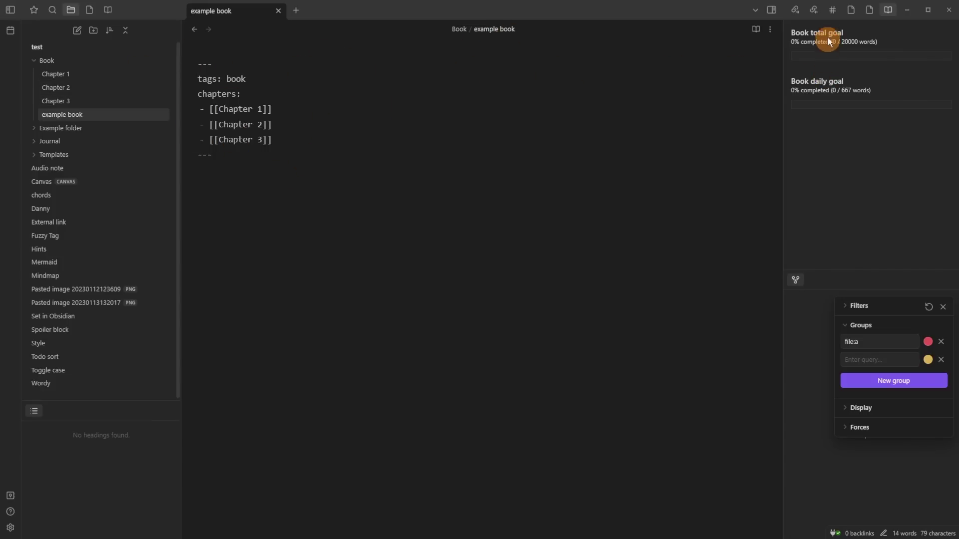
left_click(104, 10)
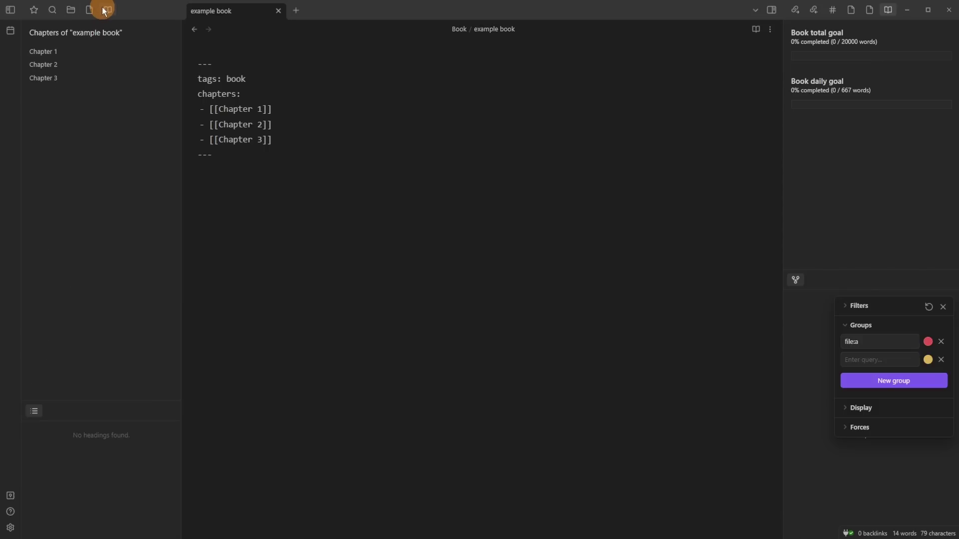
left_click(57, 51)
left_click(65, 64)
left_click(66, 78)
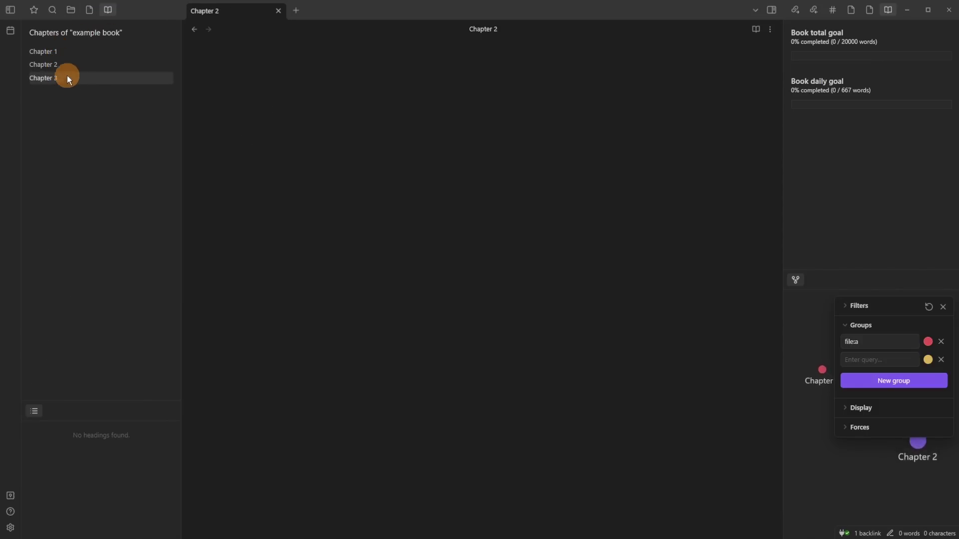
type("that is great")
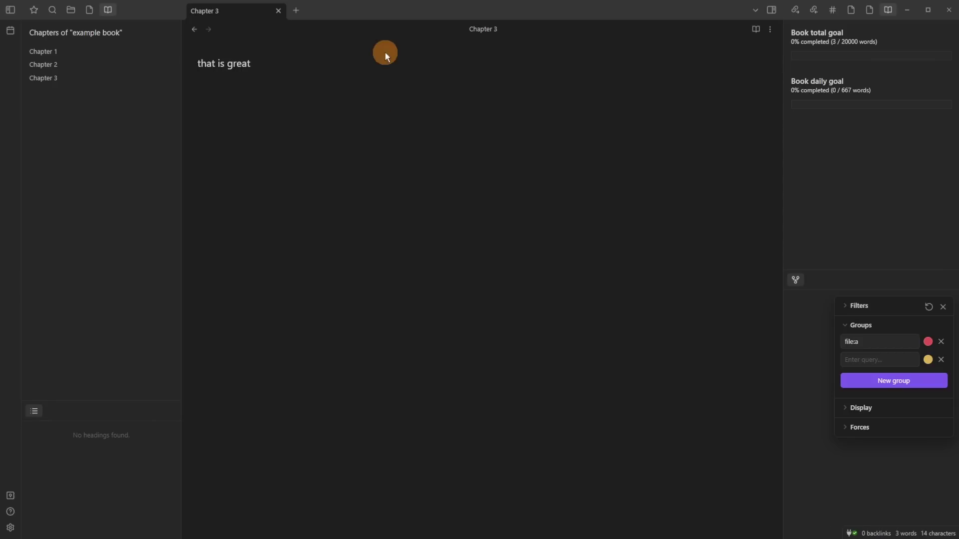
Step: Return to the file tree and open Chapters 1–3 inside and outside the Book folder
left_click(71, 10)
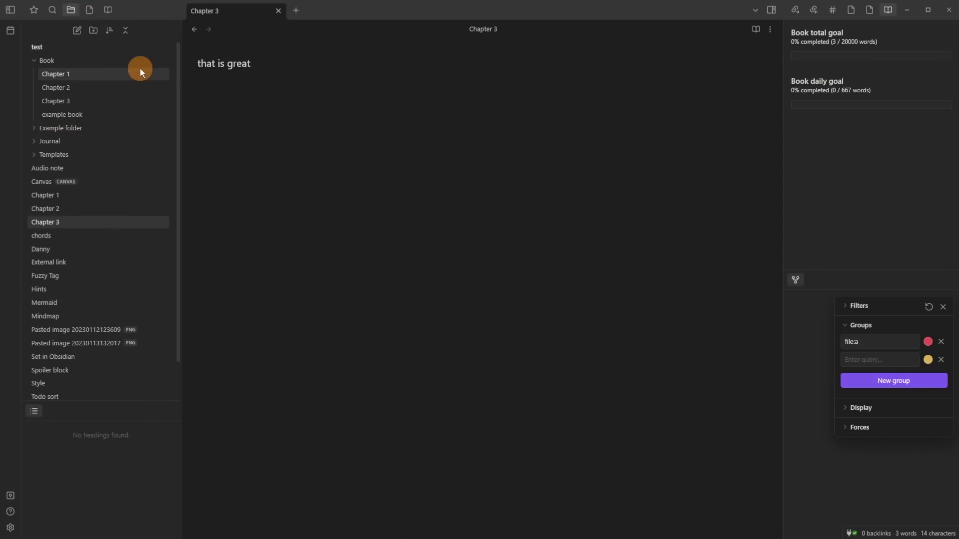
mouse_move(141, 70)
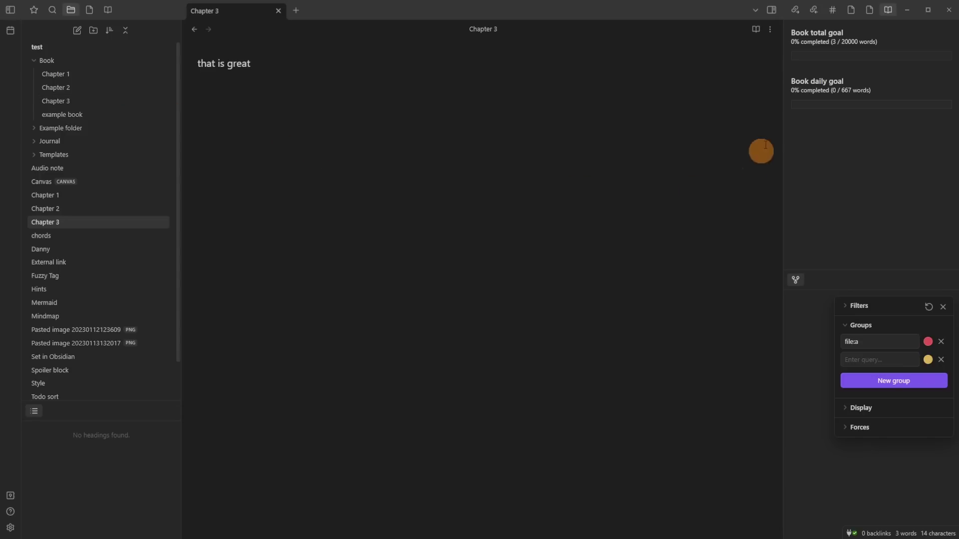
left_click(58, 77)
left_click(61, 87)
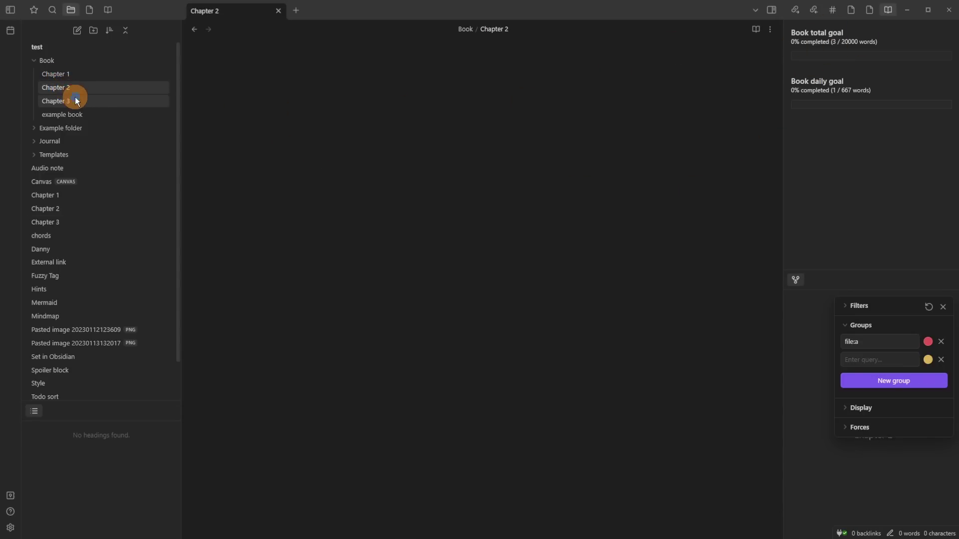
left_click(74, 100)
left_click(77, 196)
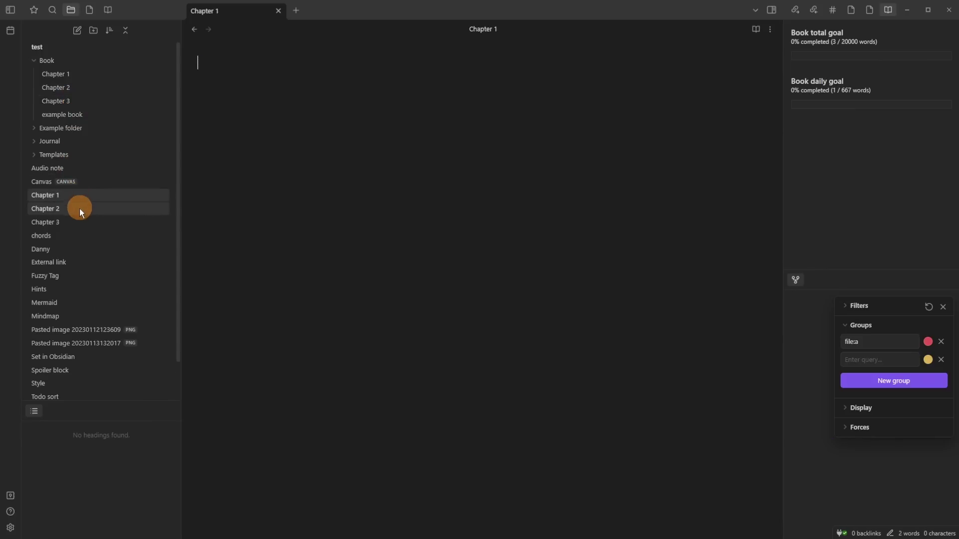
left_click(80, 209)
left_click(82, 223)
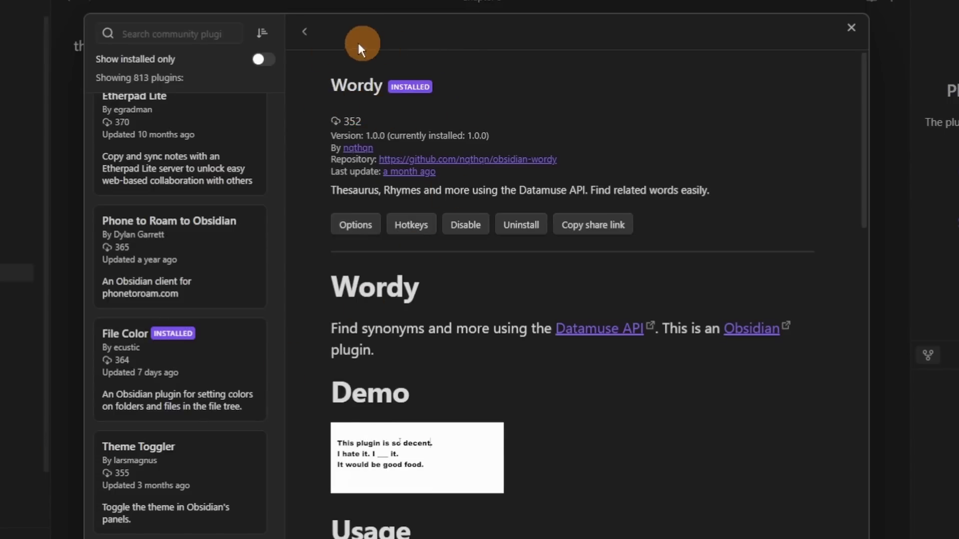
Step: Run Wordy: Synonyms on 'good' and replace it with 'well-behaved'
scroll(544, 375, "down", 5)
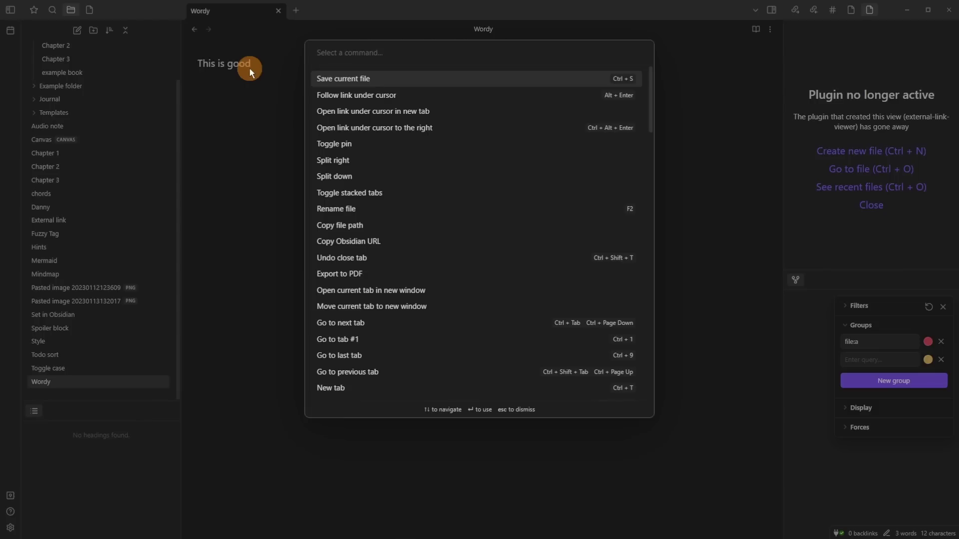
type("w")
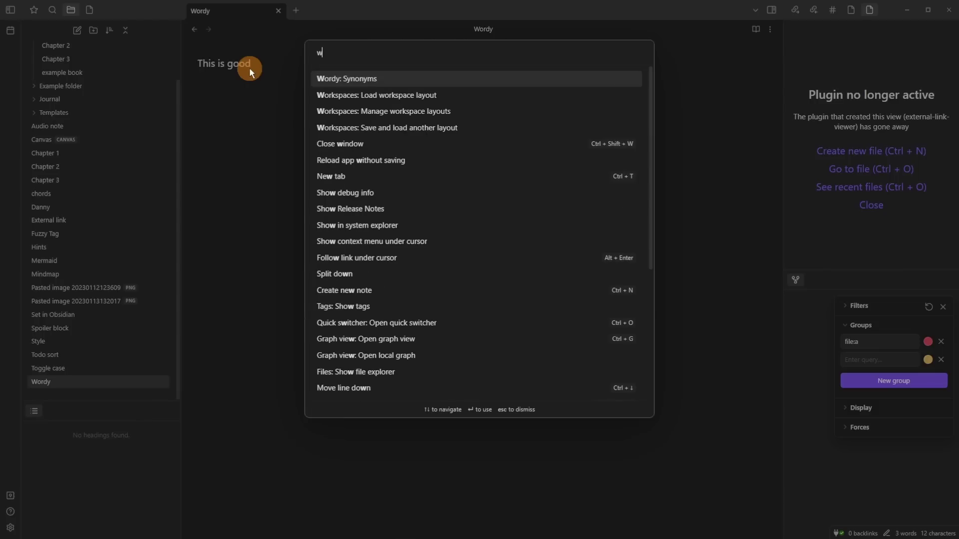
type("ord")
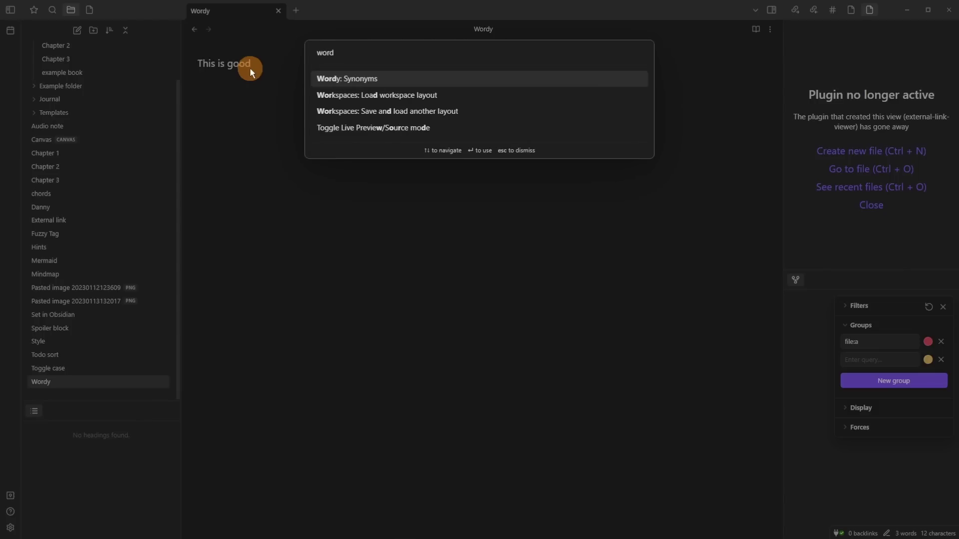
left_click(370, 80)
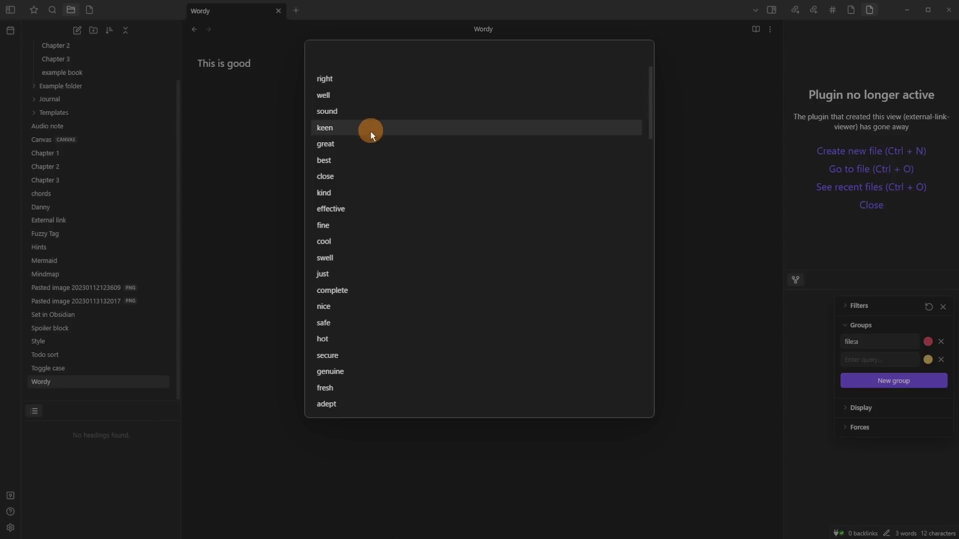
scroll(383, 235, "down", 2)
scroll(382, 232, "down", 7)
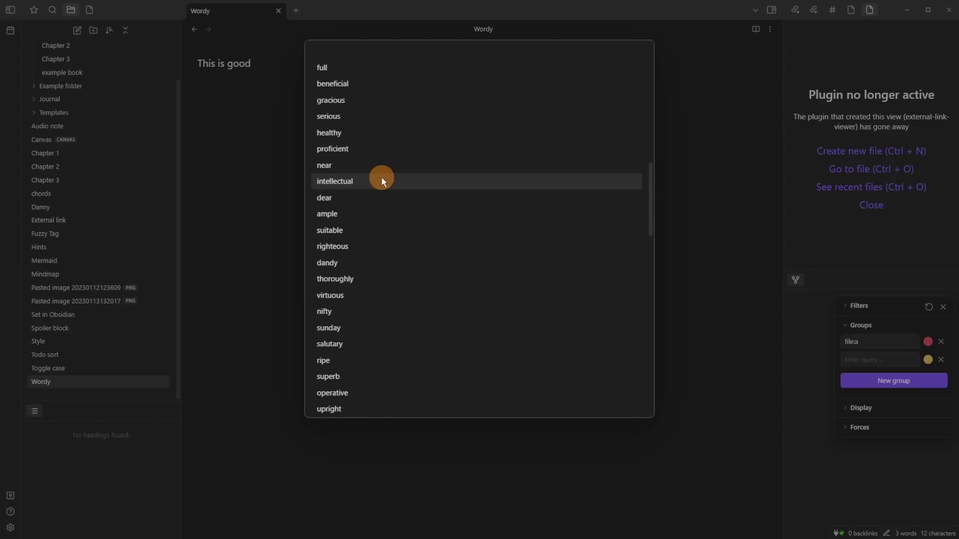
scroll(383, 271, "down", 20)
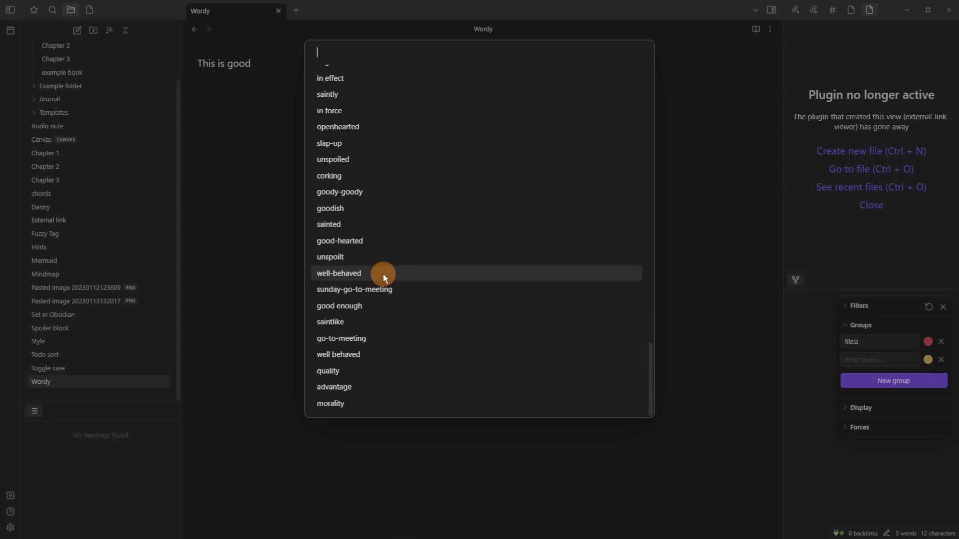
left_click(382, 273)
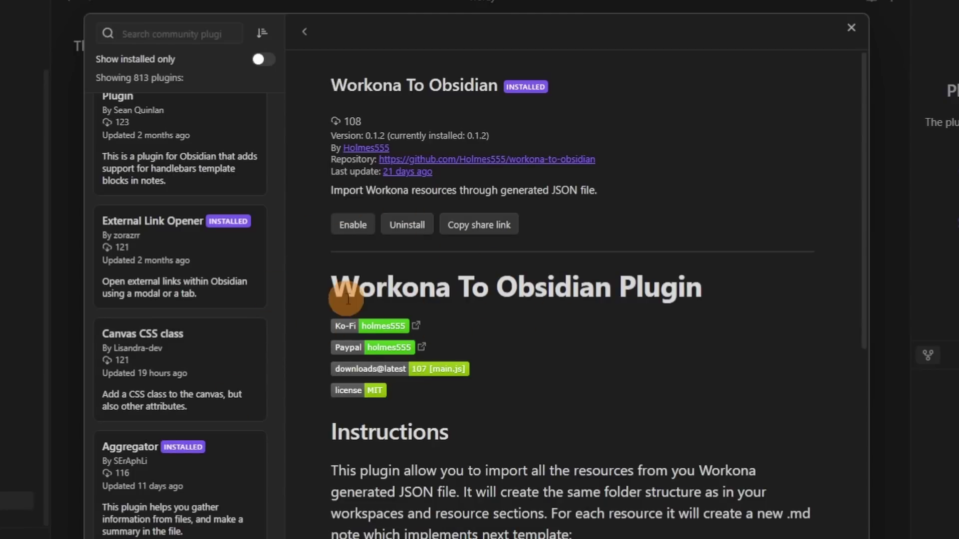
Step: Search the community plugins for 'wak' and read through the WakaTime plugin's readme
scroll(605, 313, "down", 7)
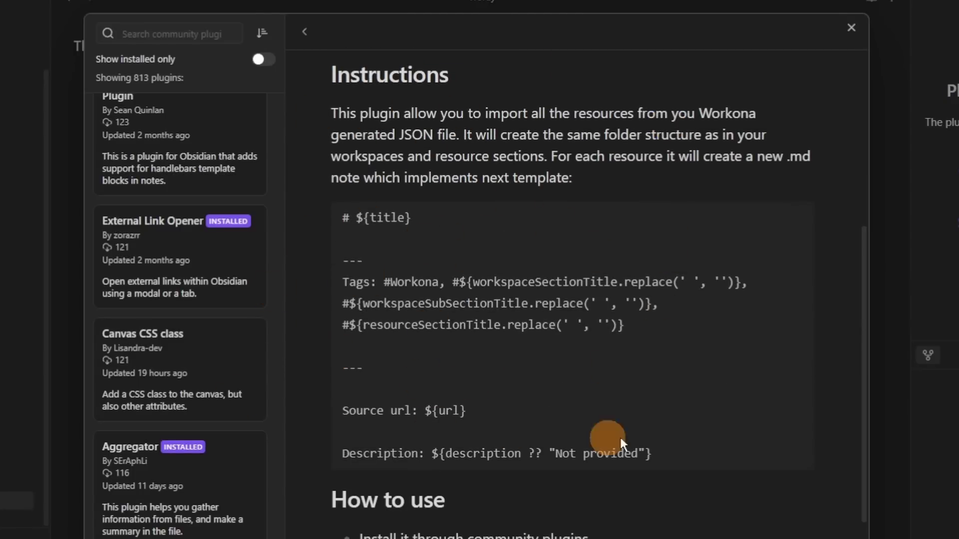
scroll(542, 442, "down", 6)
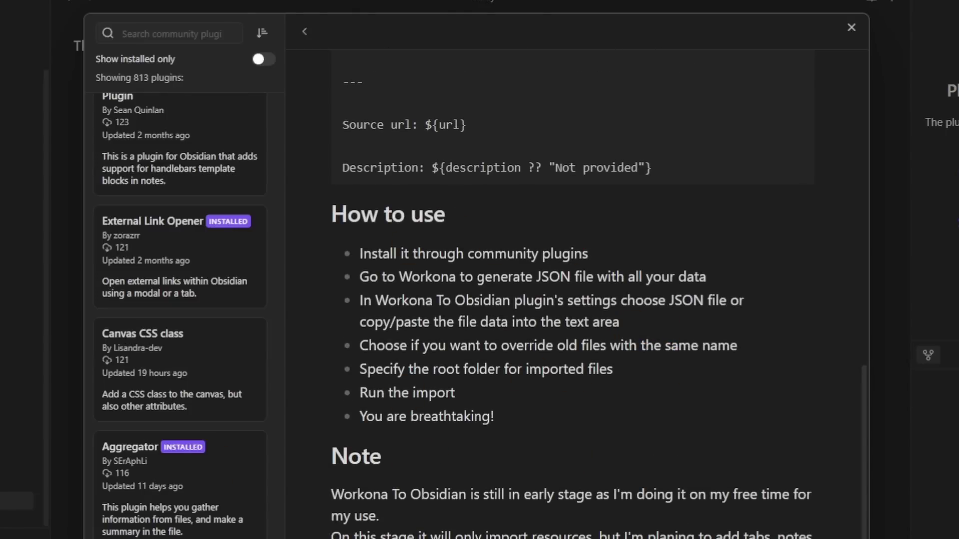
type("wak")
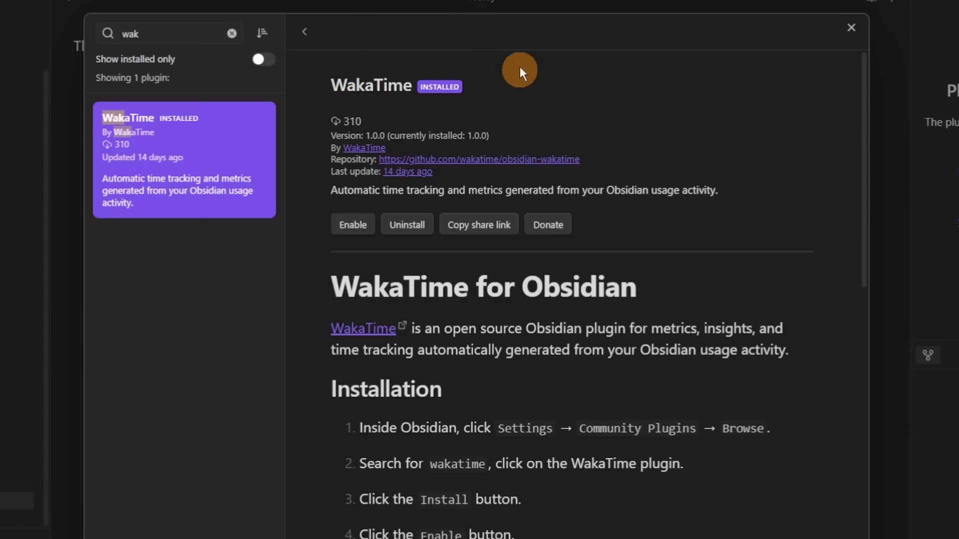
scroll(676, 179, "down", 5)
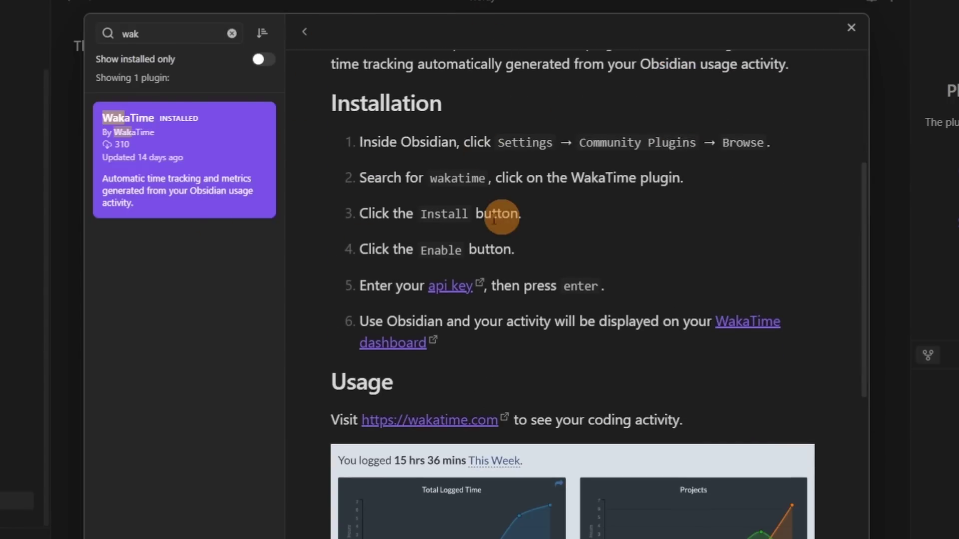
scroll(624, 307, "down", 2)
scroll(625, 312, "down", 2)
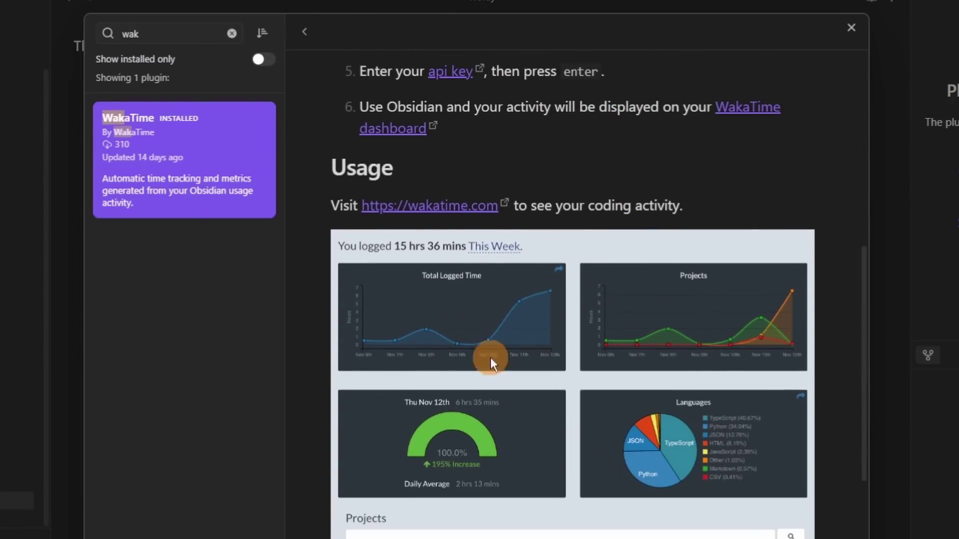
scroll(577, 352, "down", 5)
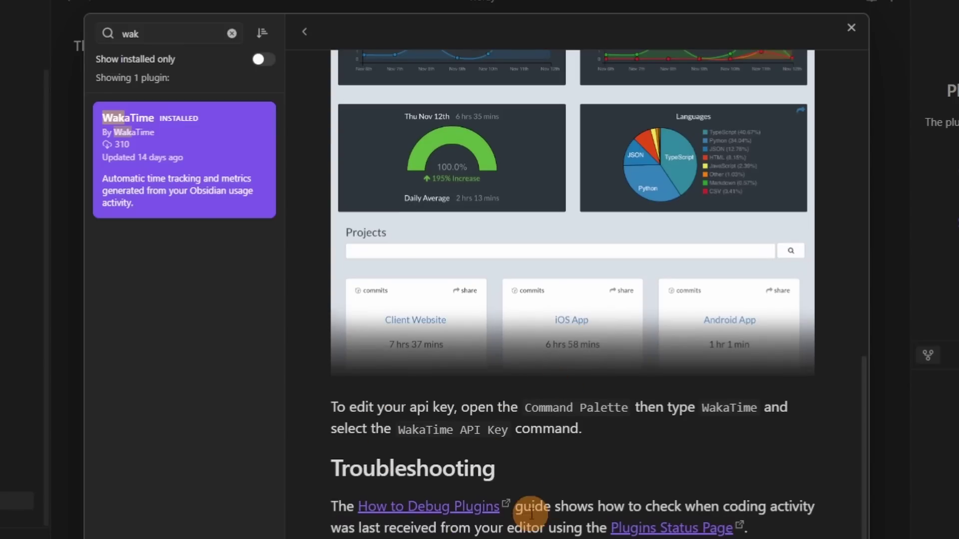
scroll(574, 428, "down", 2)
Step: Clear the 'wak' search to list all 813 community plugins again
scroll(573, 427, "up", 13)
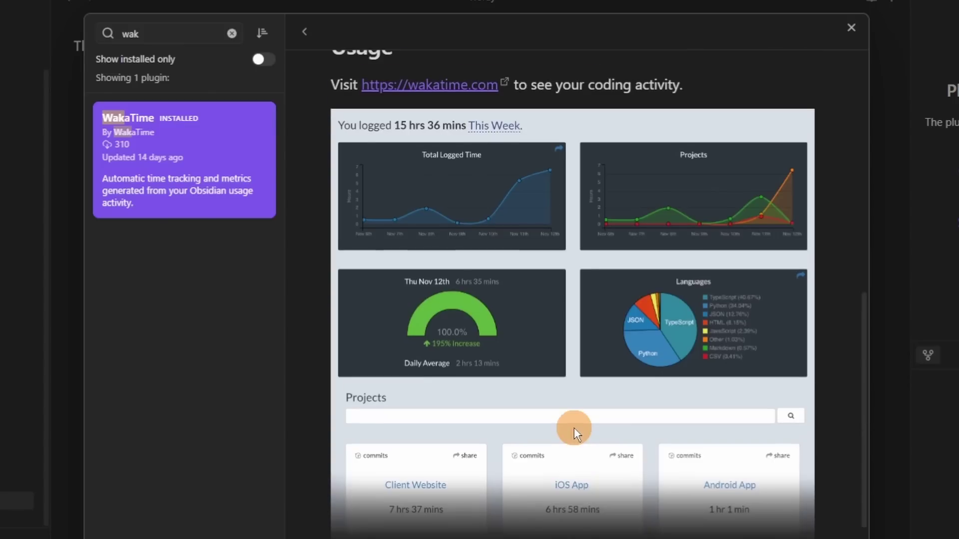
scroll(574, 426, "up", 2)
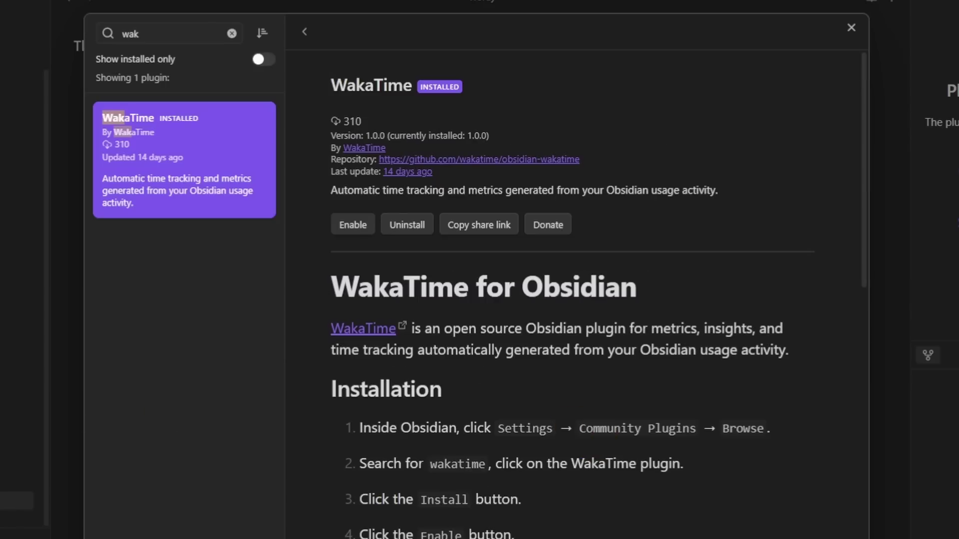
left_click(231, 33)
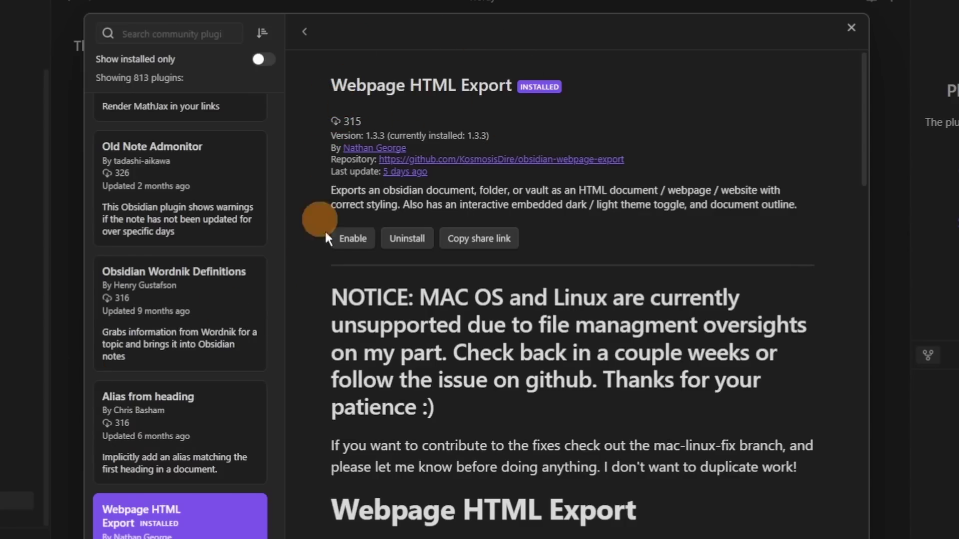
scroll(646, 296, "down", 5)
scroll(437, 121, "up", 2)
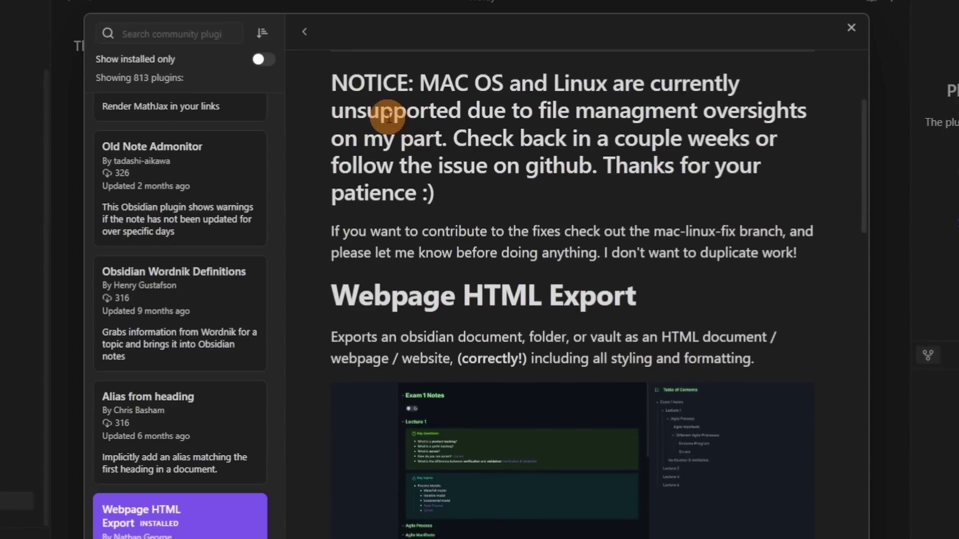
scroll(515, 330, "down", 4)
scroll(364, 318, "down", 1)
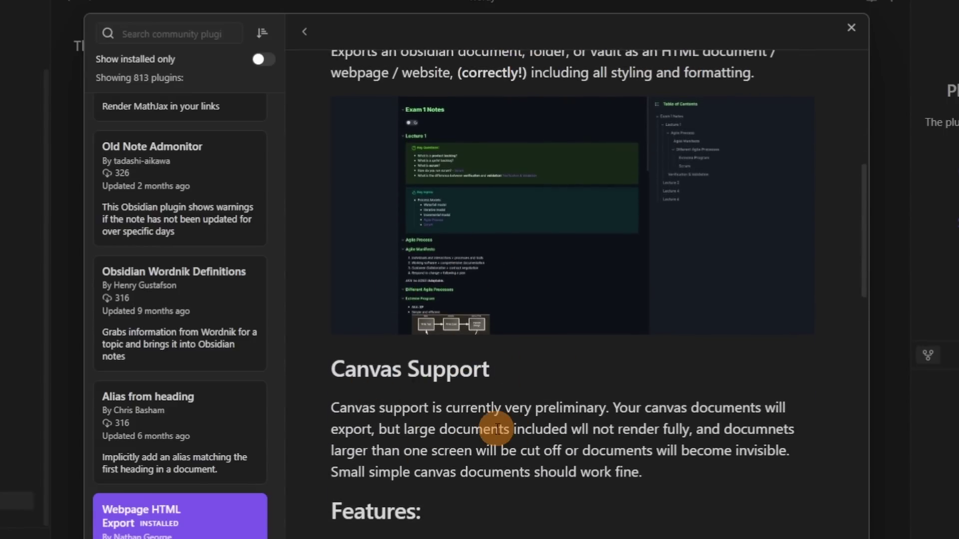